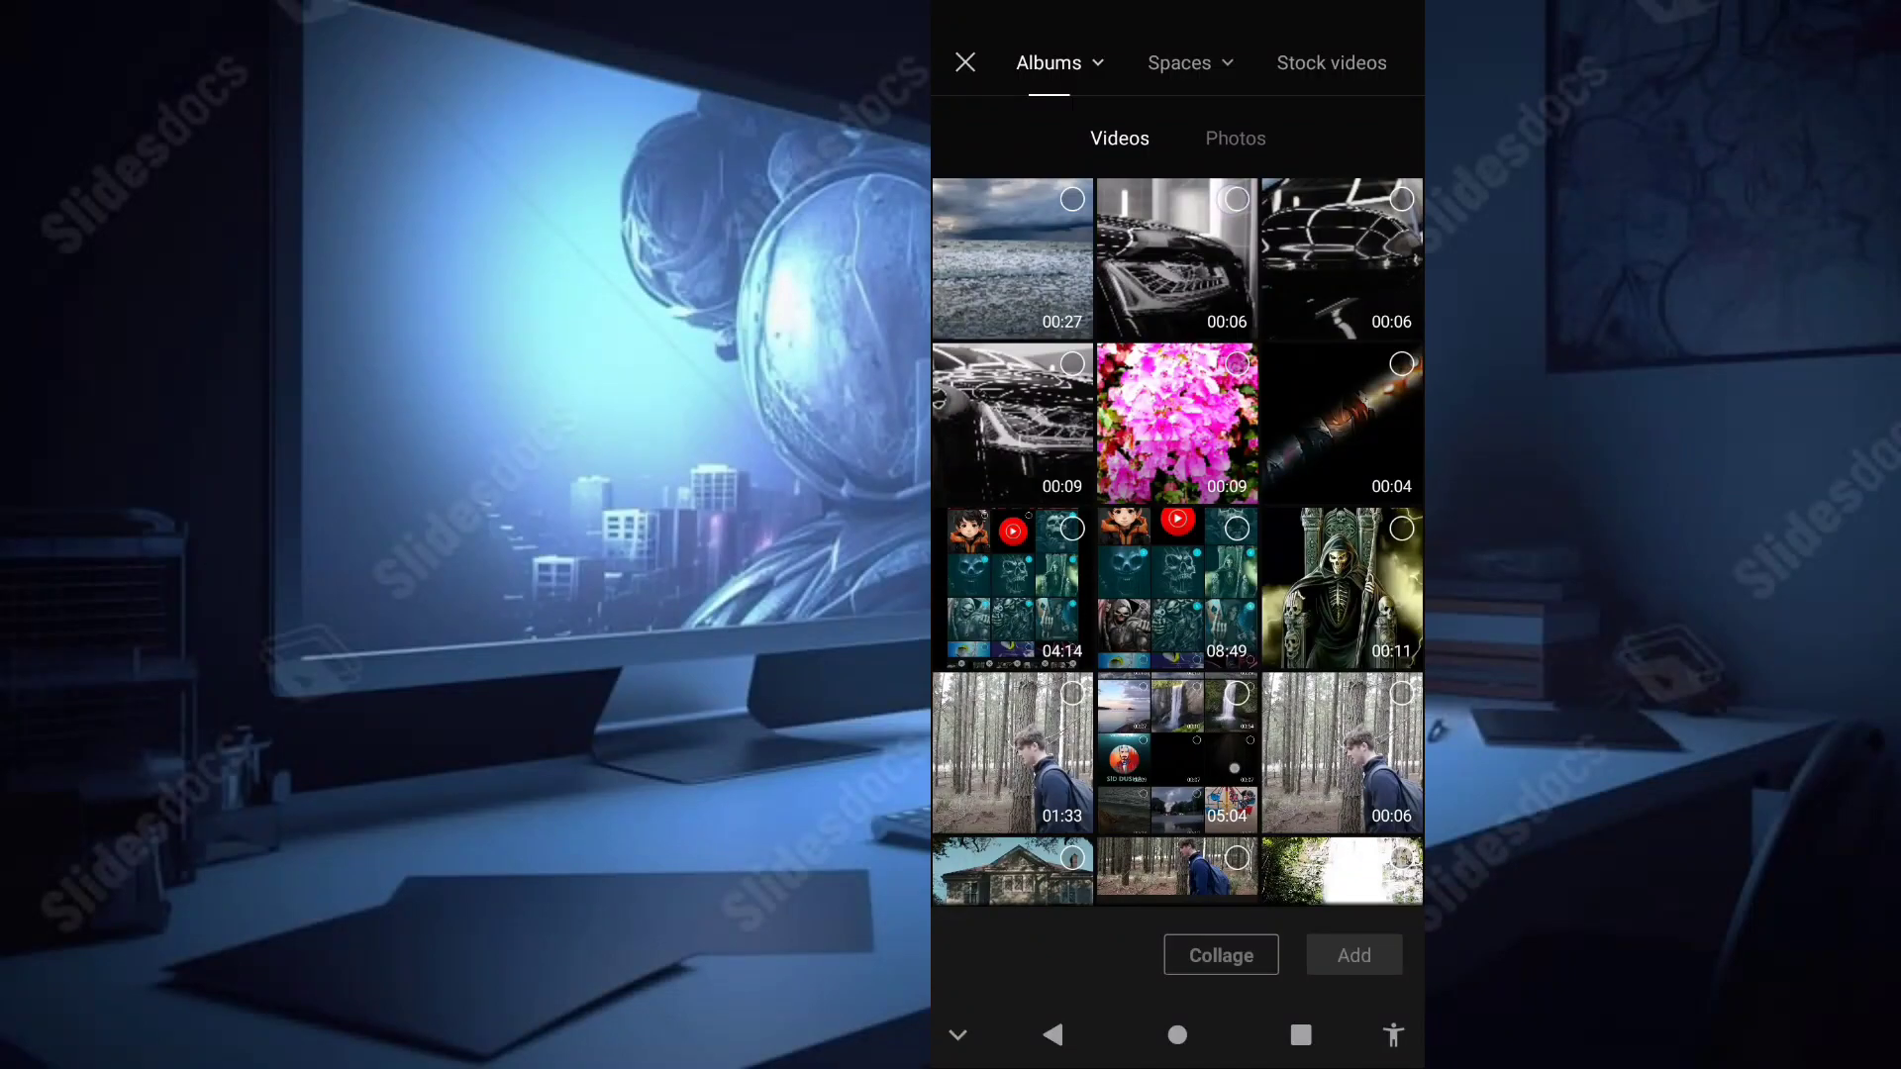
# Step: Import the two 00:06 car clips and the 00:09 car clip into a new project
pyautogui.click(1237, 199)
pyautogui.click(1402, 199)
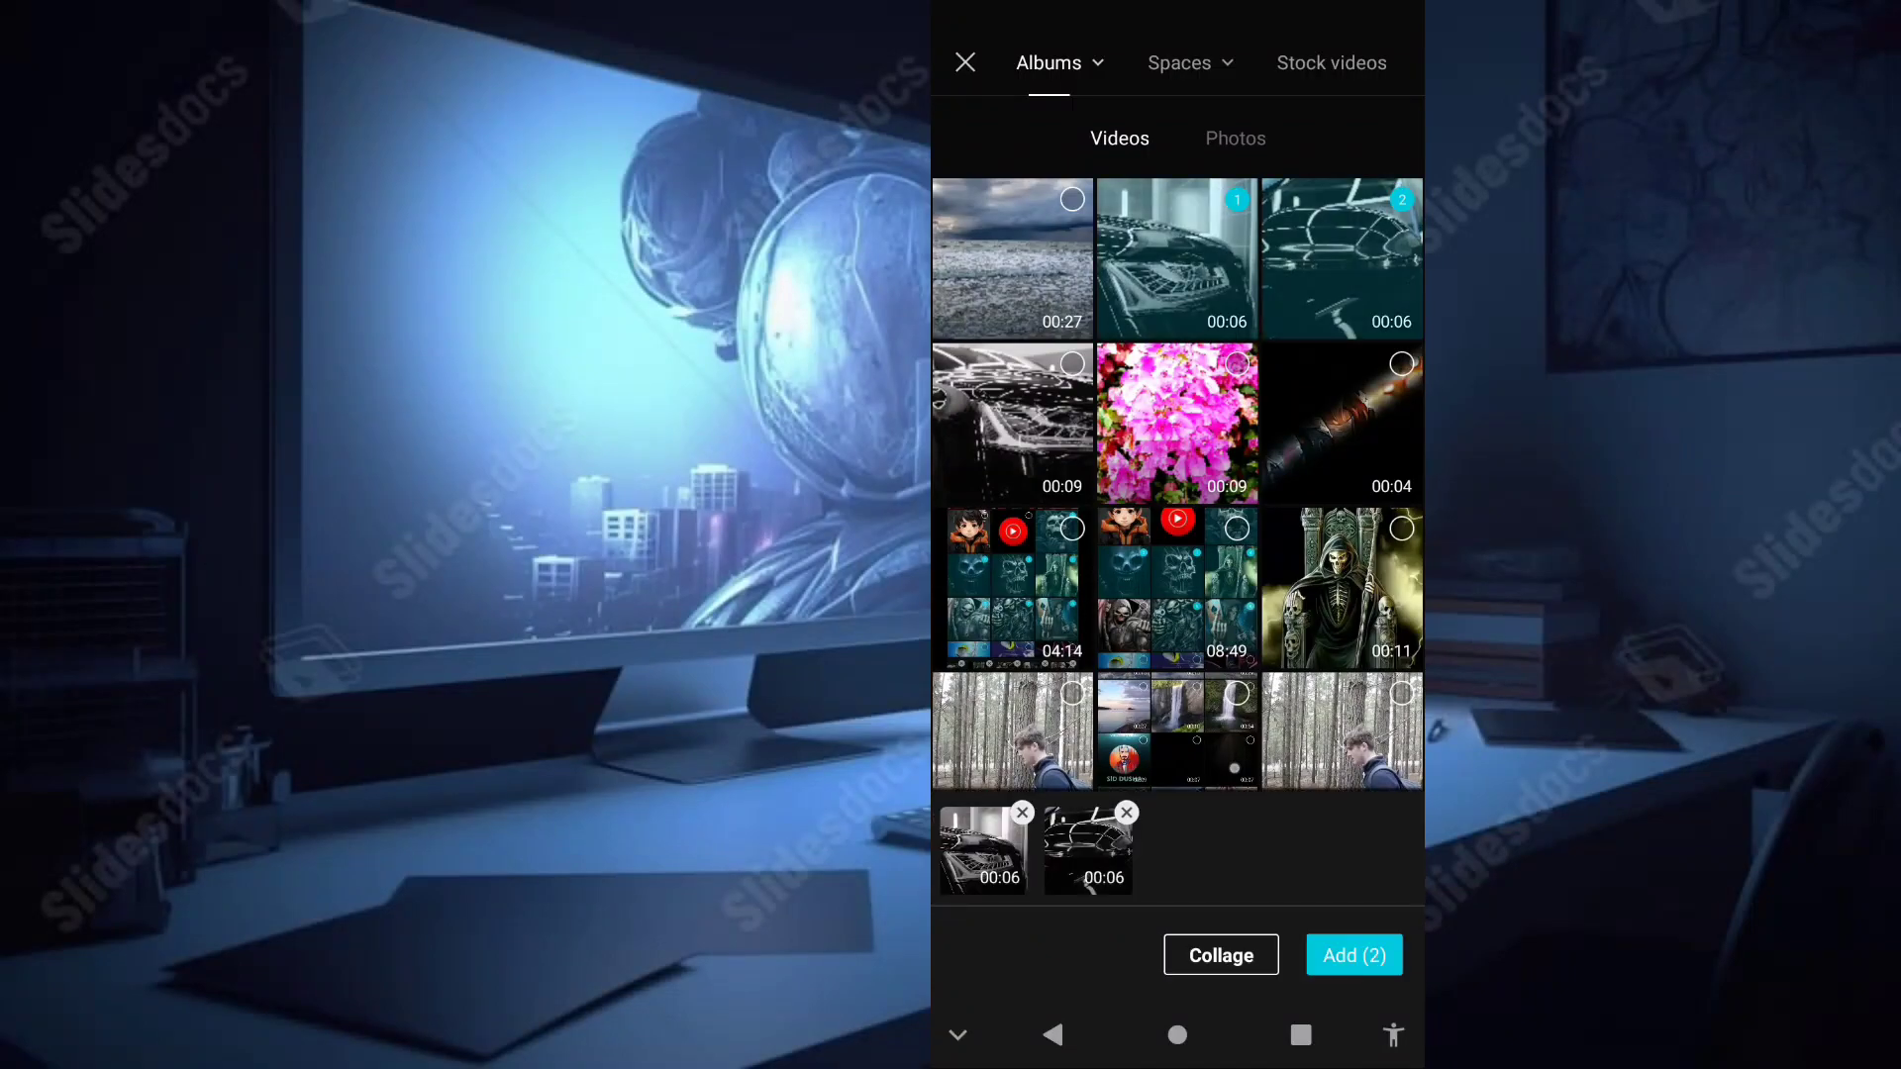
pyautogui.click(1072, 363)
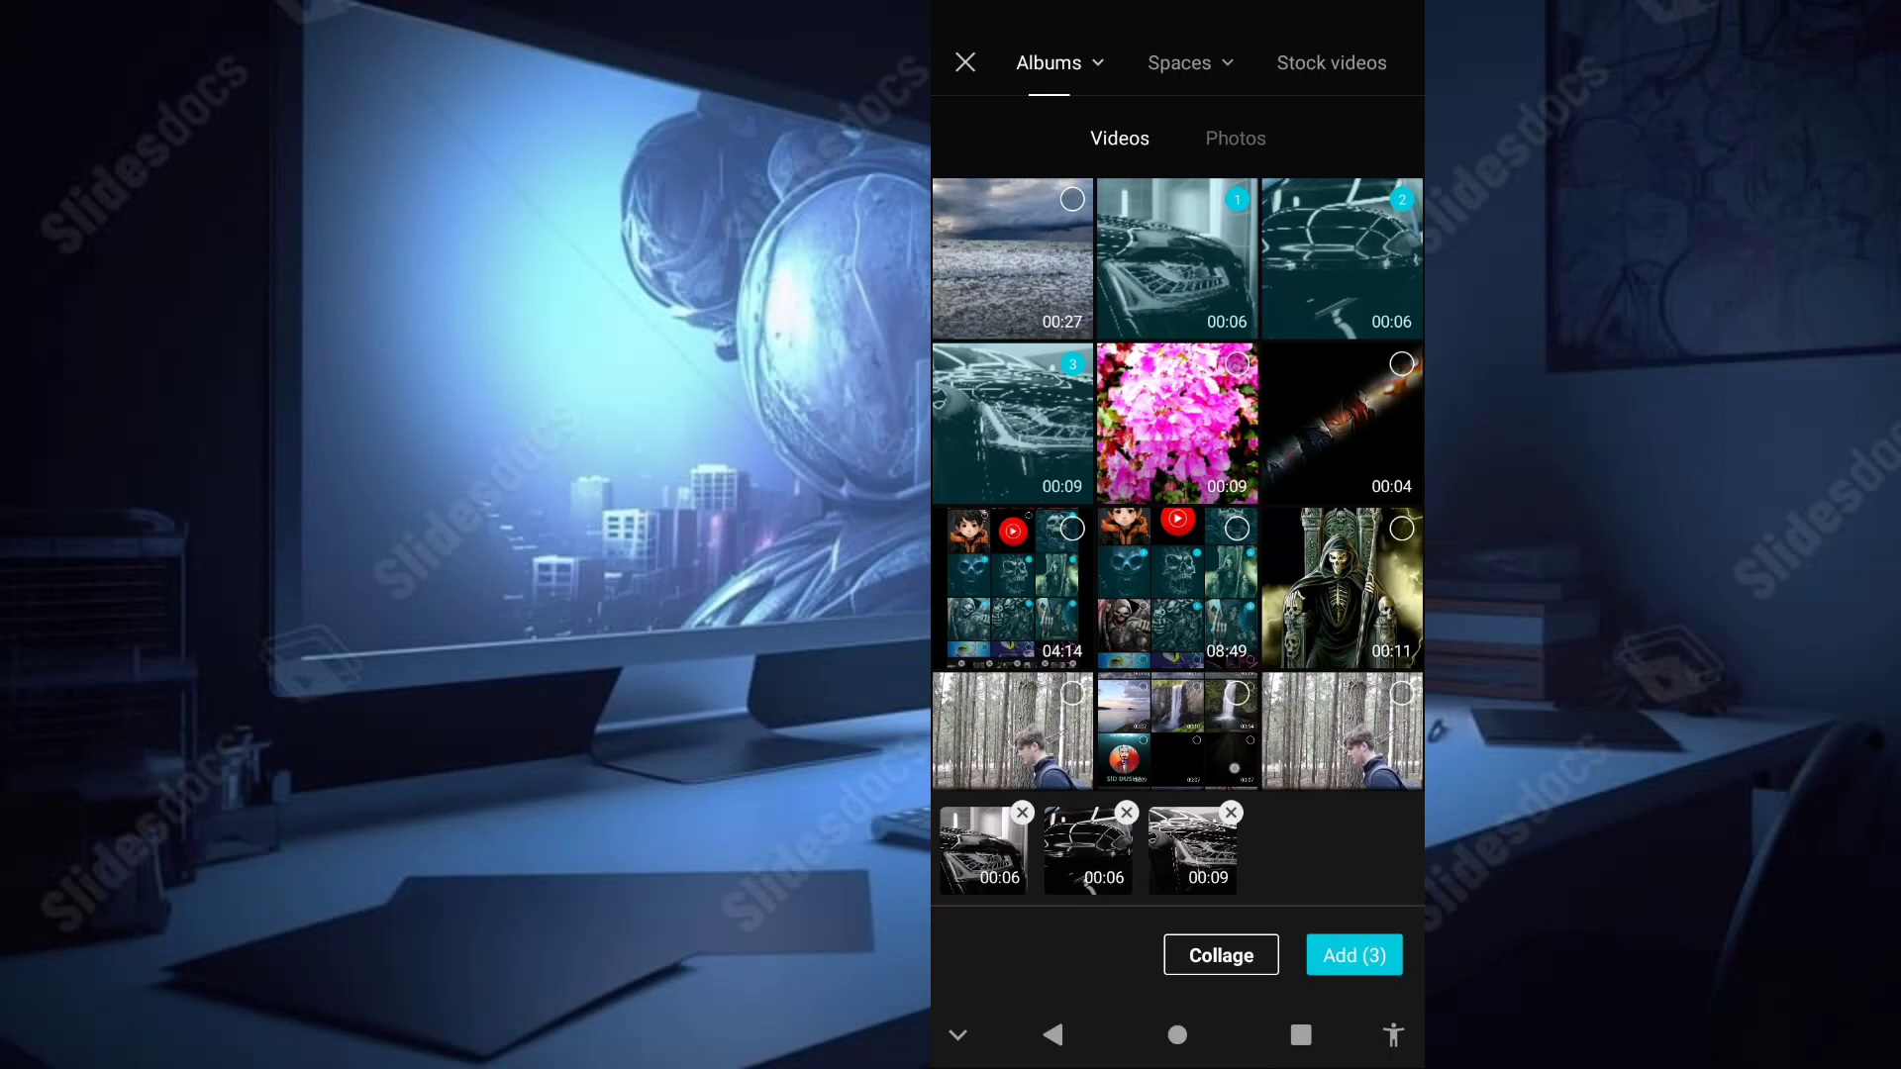
pyautogui.click(1354, 955)
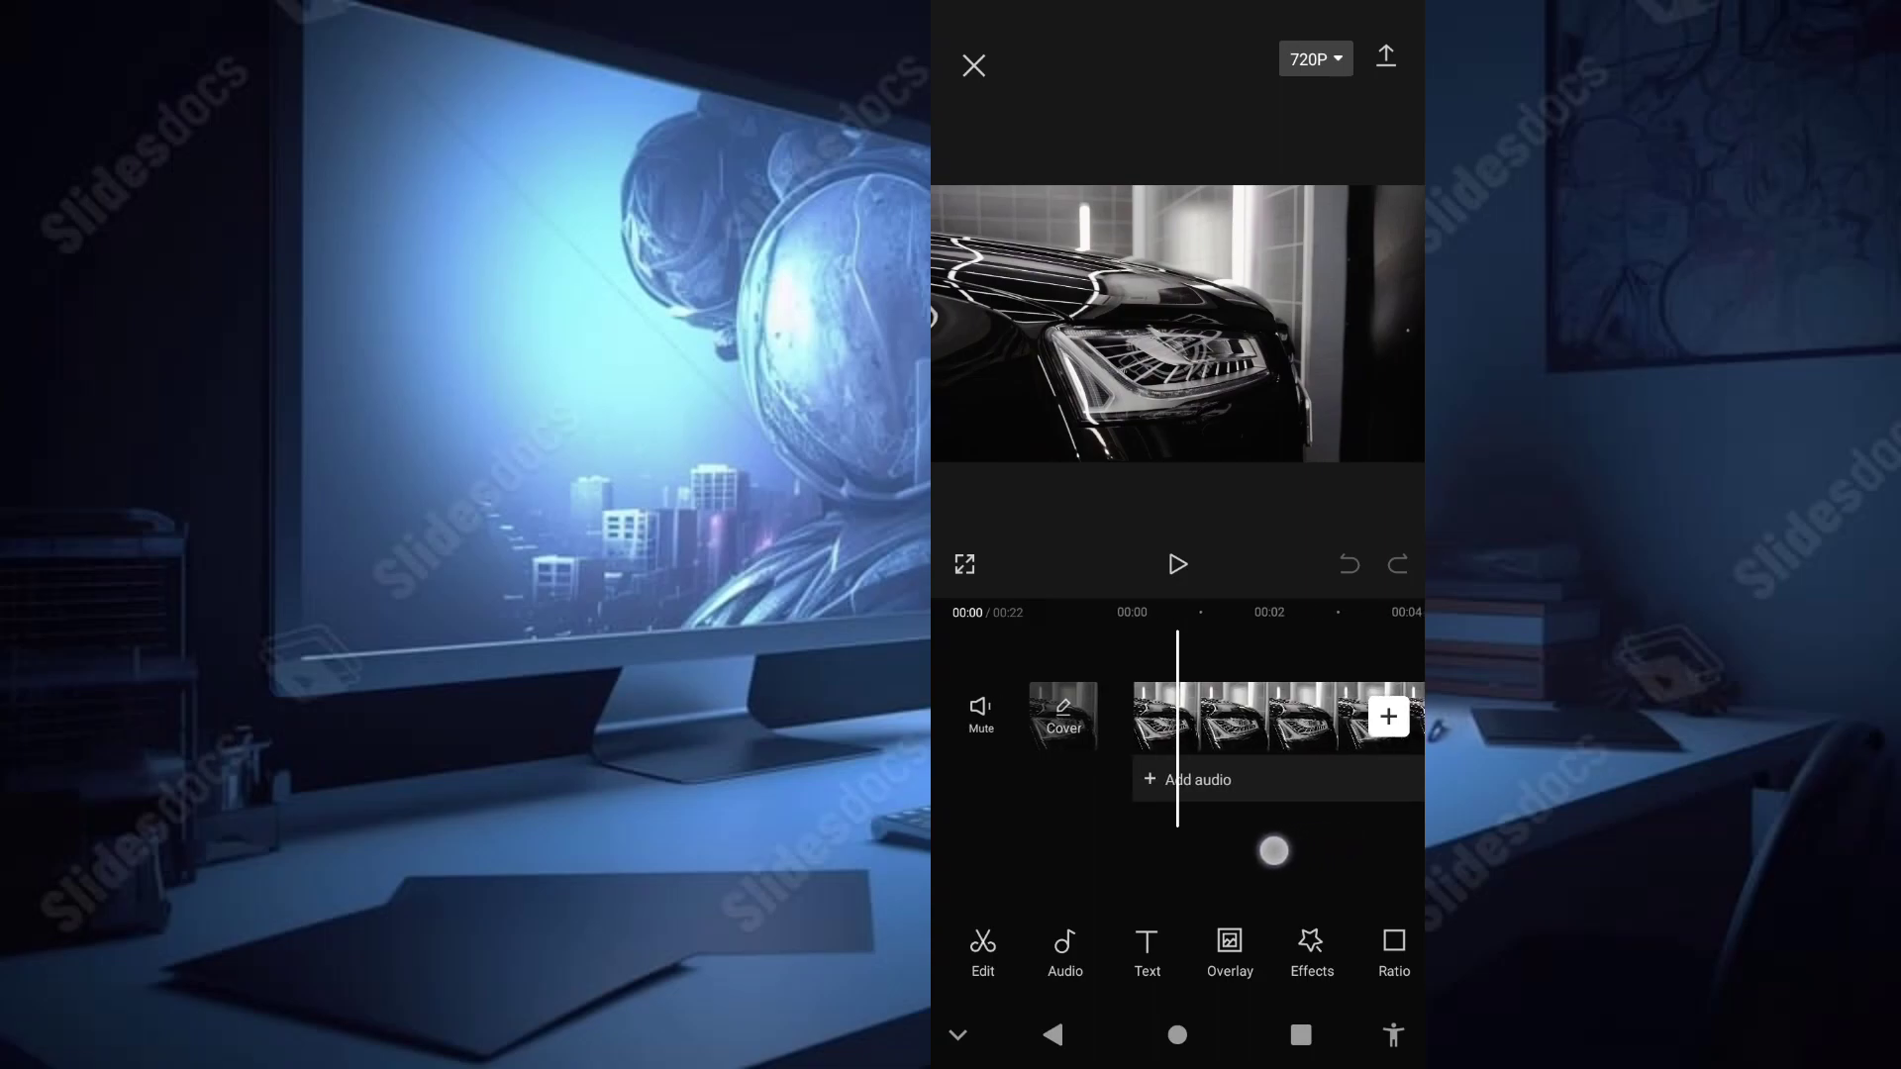
# Step: Split the first clip at 00:03 and delete the 3.4-second piece after the cut
pyautogui.moveTo(1340, 836); pyautogui.dragTo(1267, 710)
pyautogui.click(1267, 716)
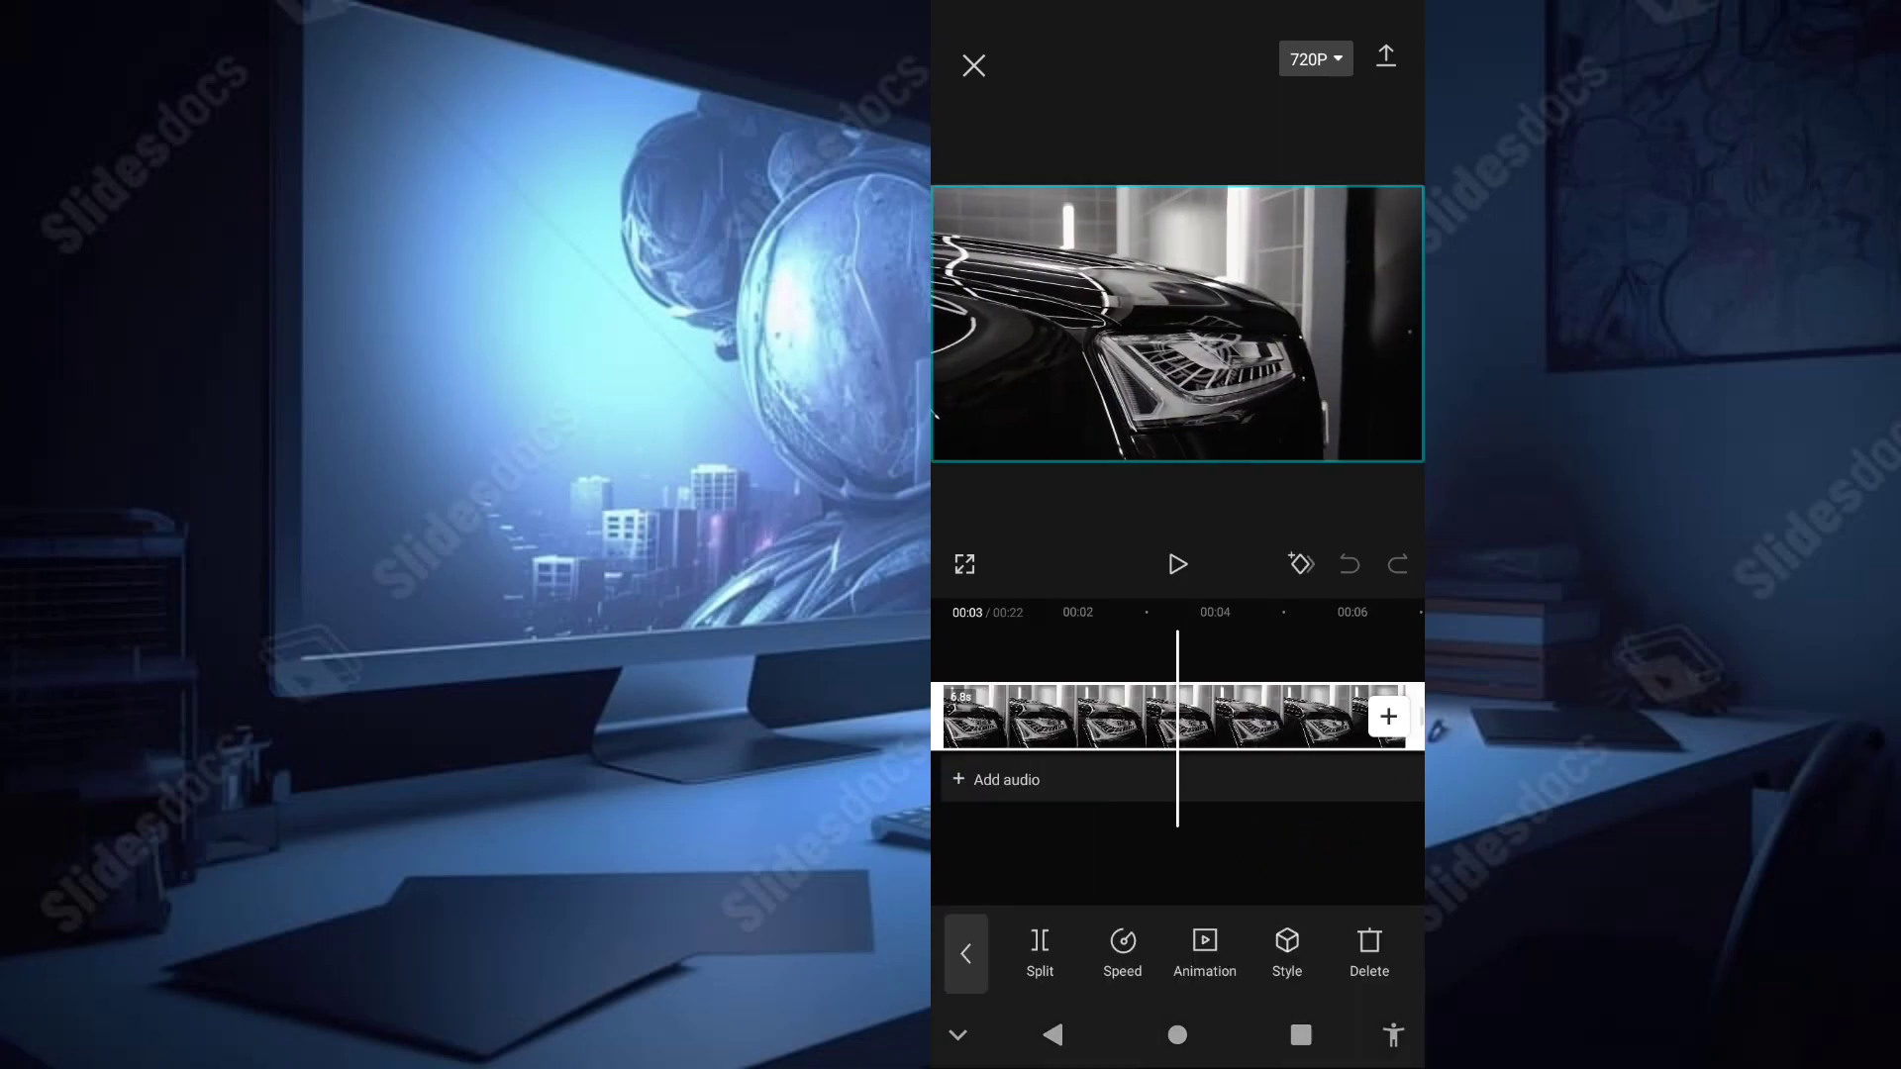
pyautogui.click(1052, 933)
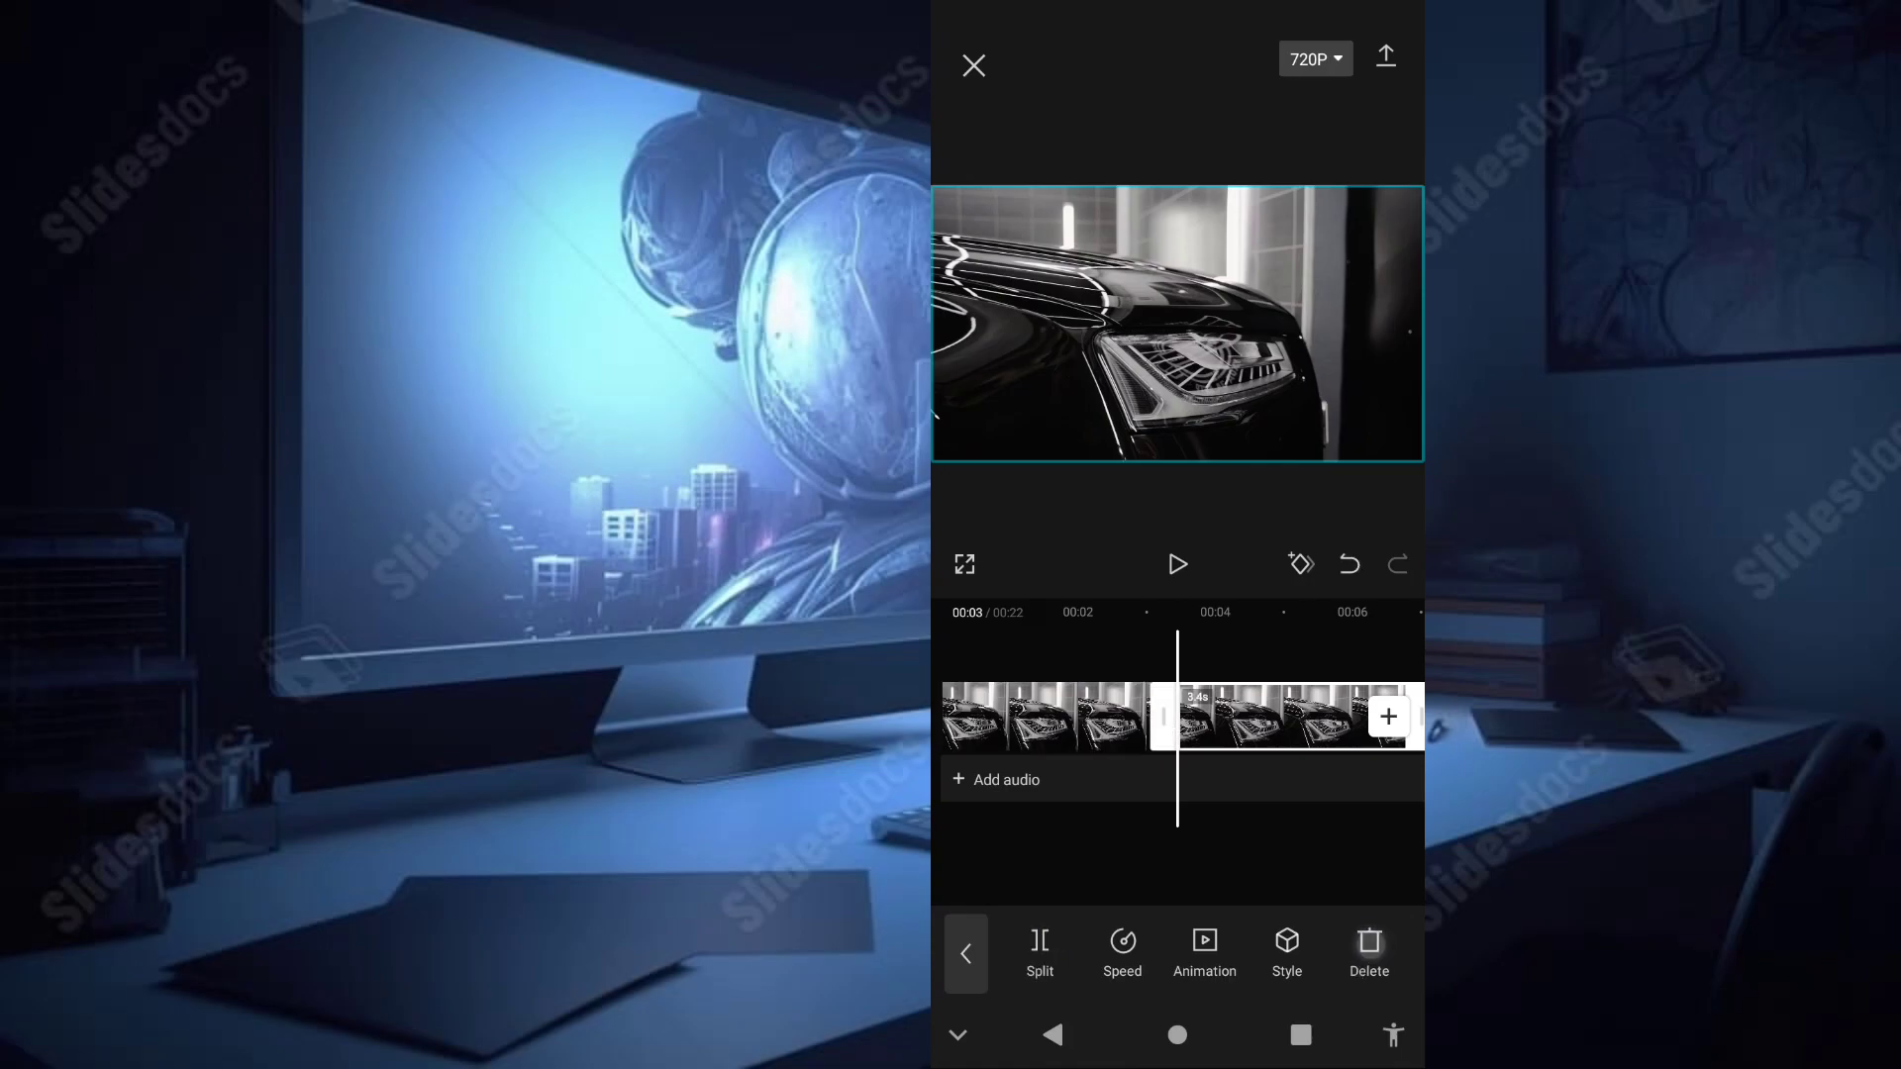
pyautogui.click(1372, 956)
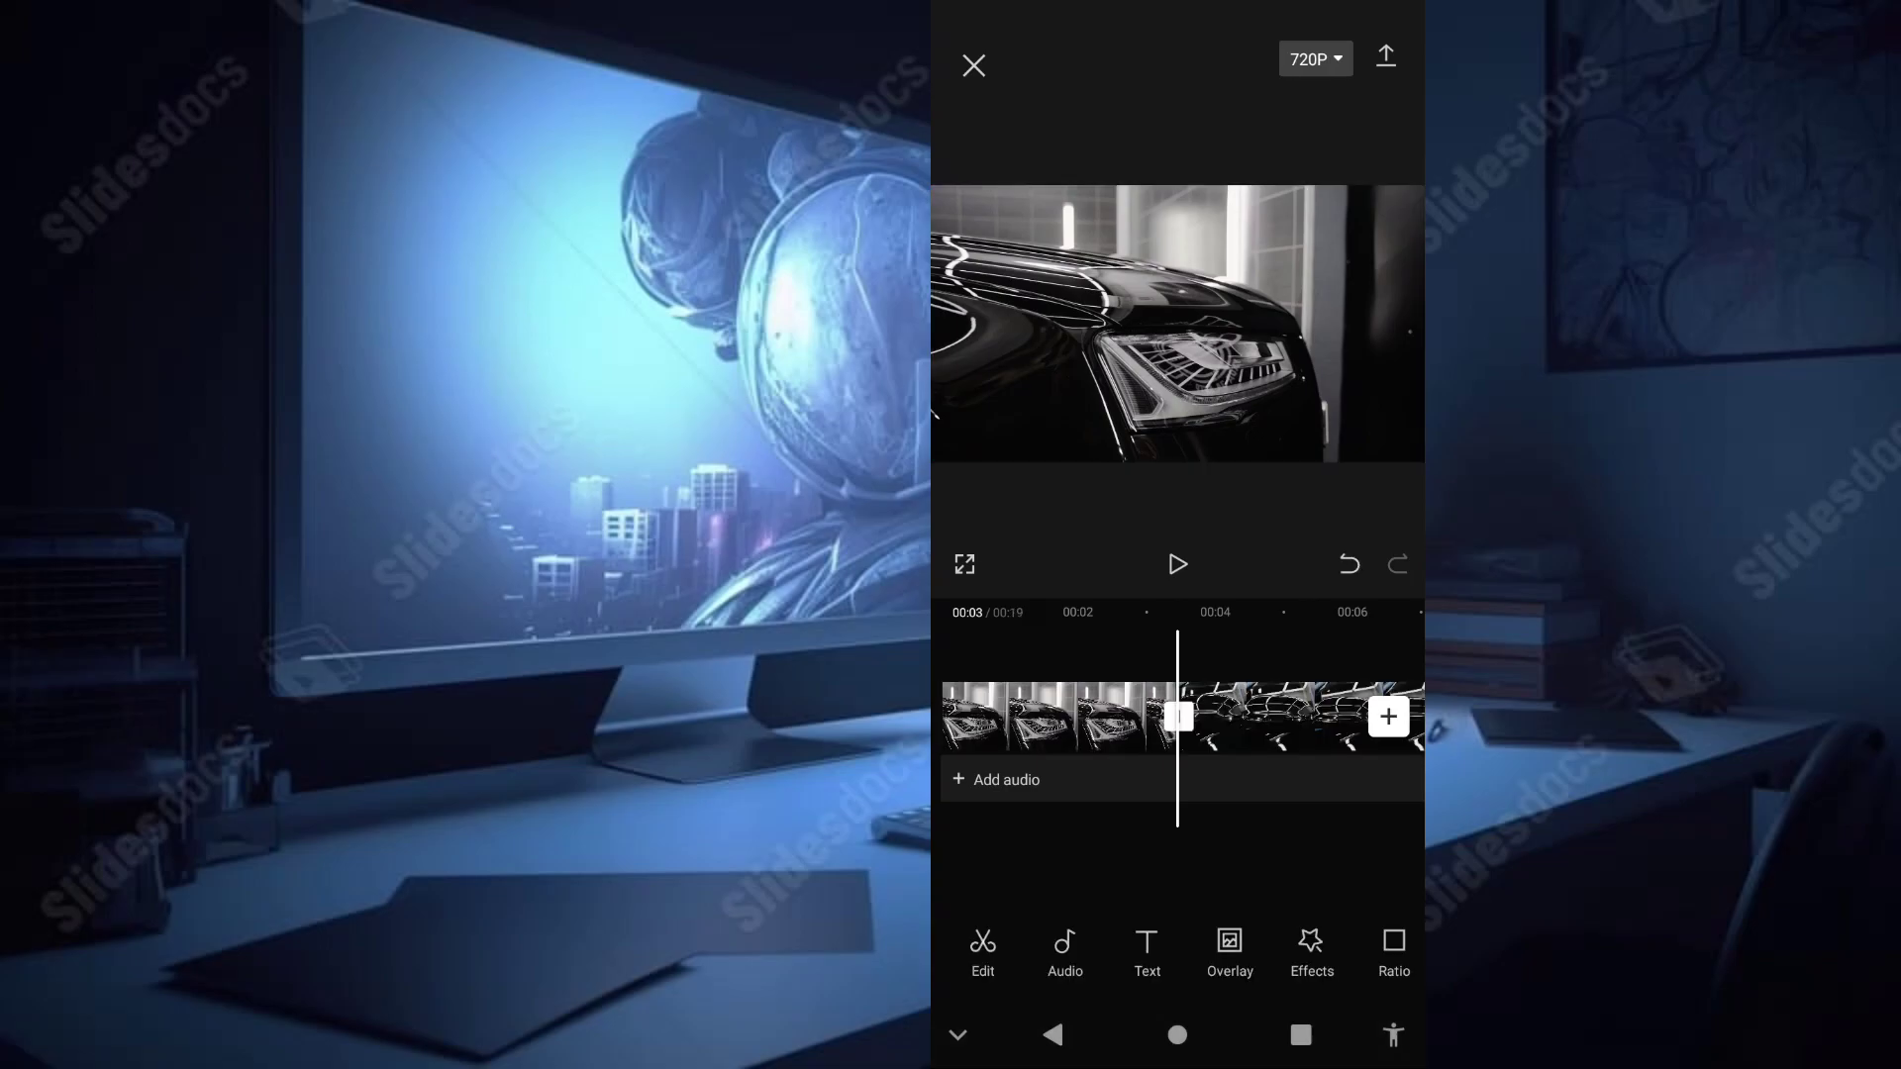
# Step: Delete the short 1.8-second piece around 00:07
pyautogui.moveTo(1325, 847); pyautogui.dragTo(1152, 836)
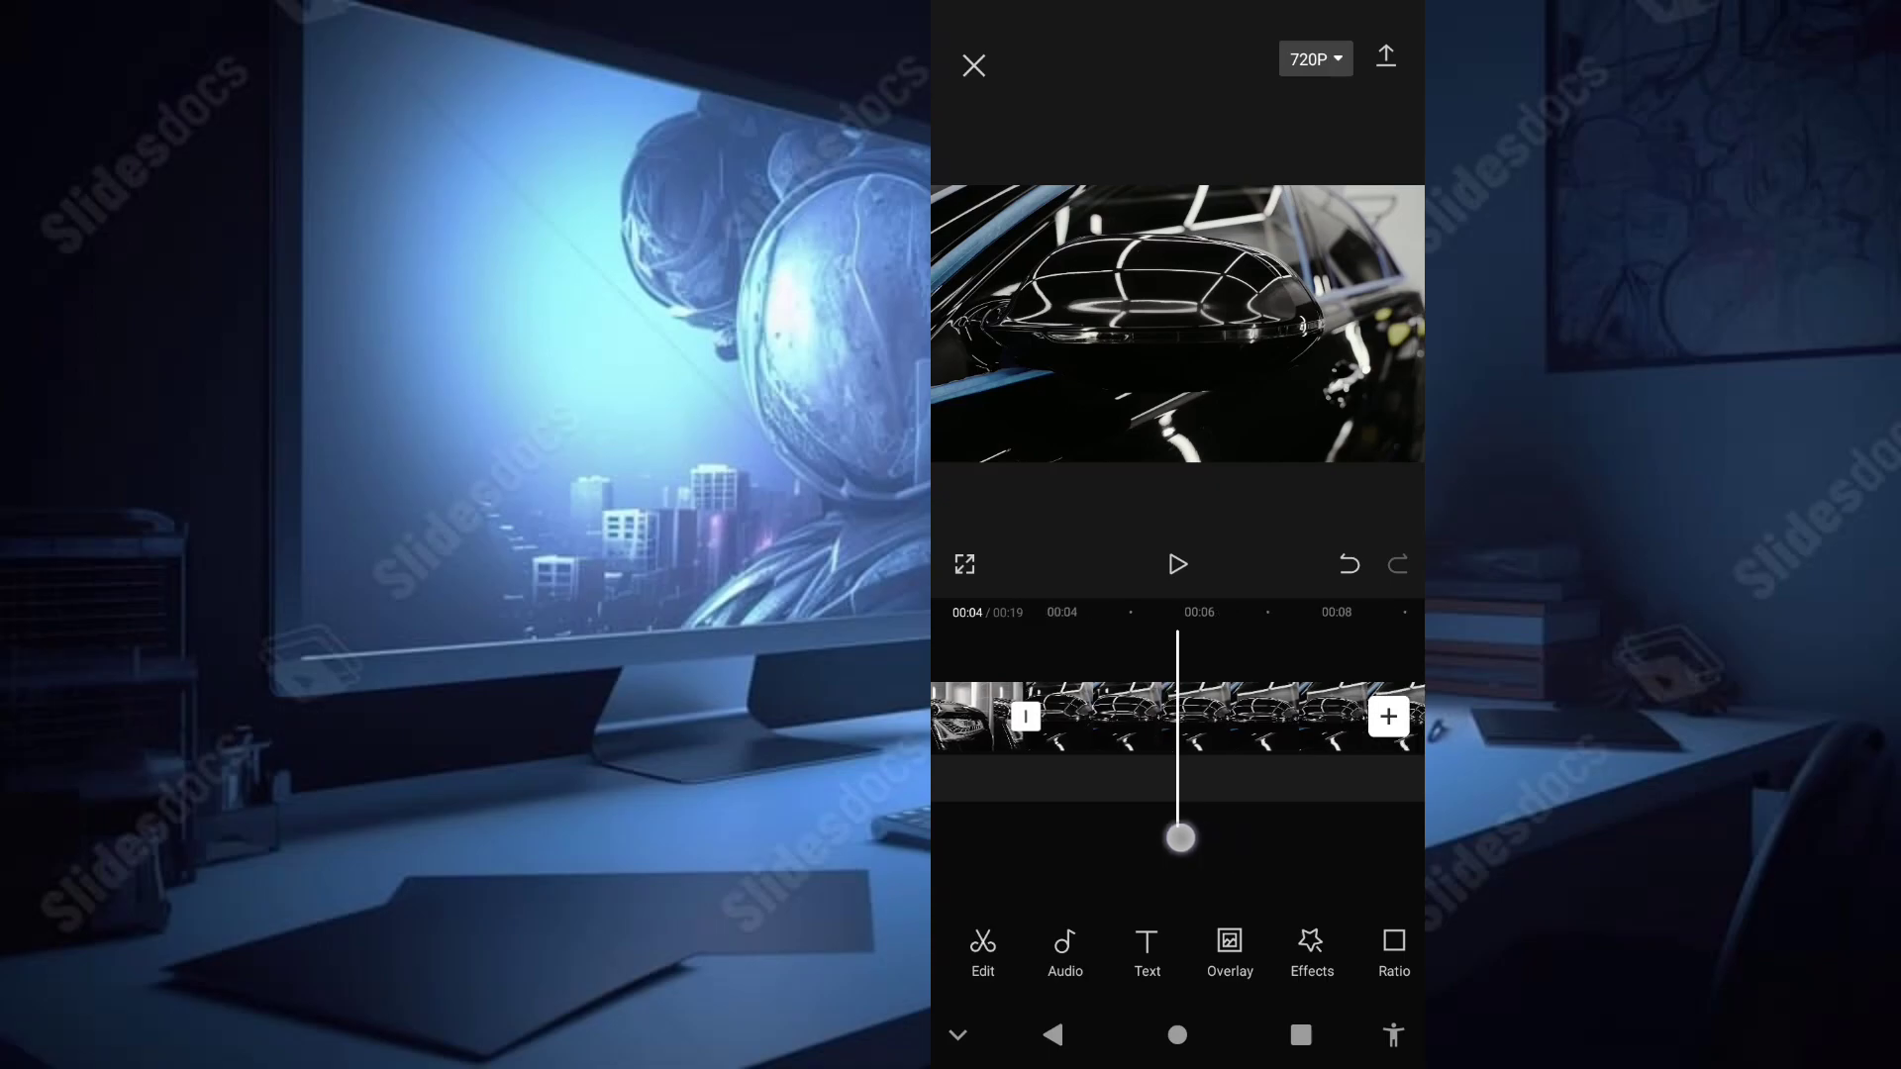
pyautogui.moveTo(1270, 841); pyautogui.dragTo(1095, 823)
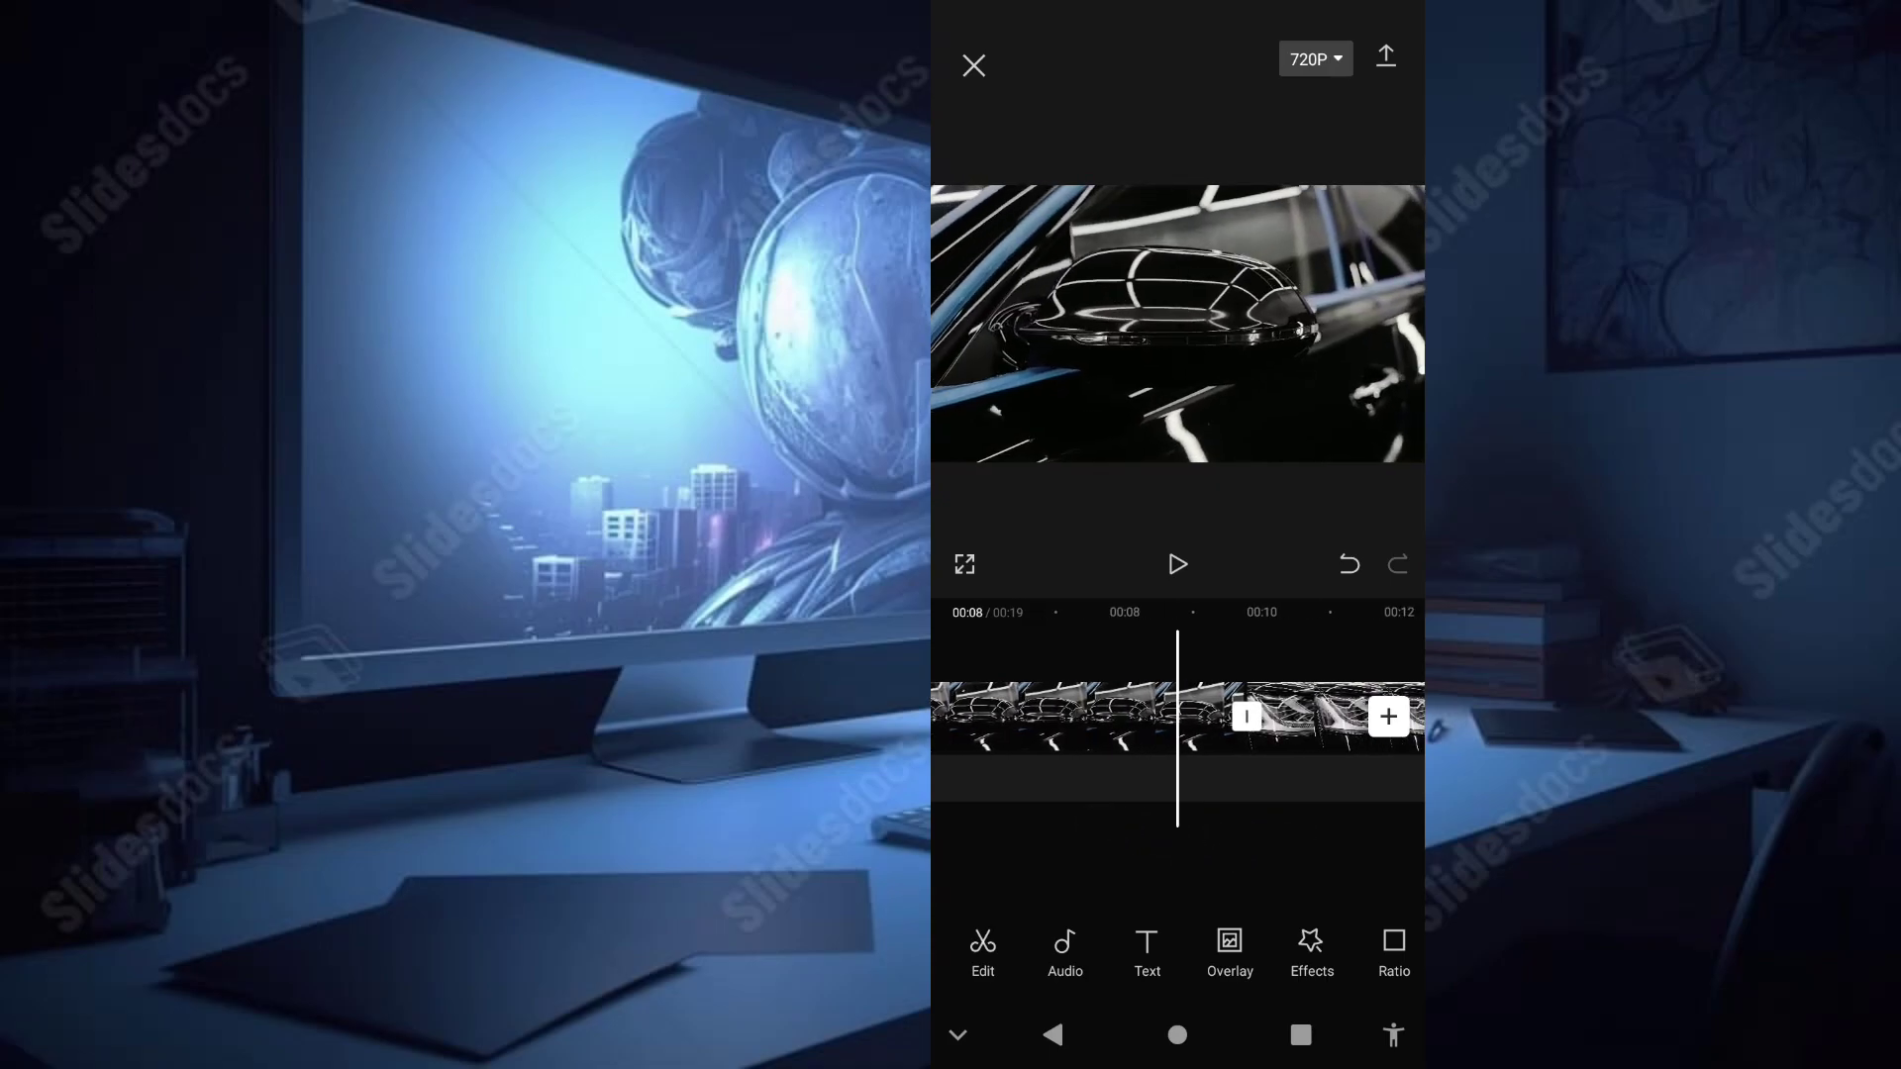
pyautogui.moveTo(1258, 818); pyautogui.dragTo(1317, 814)
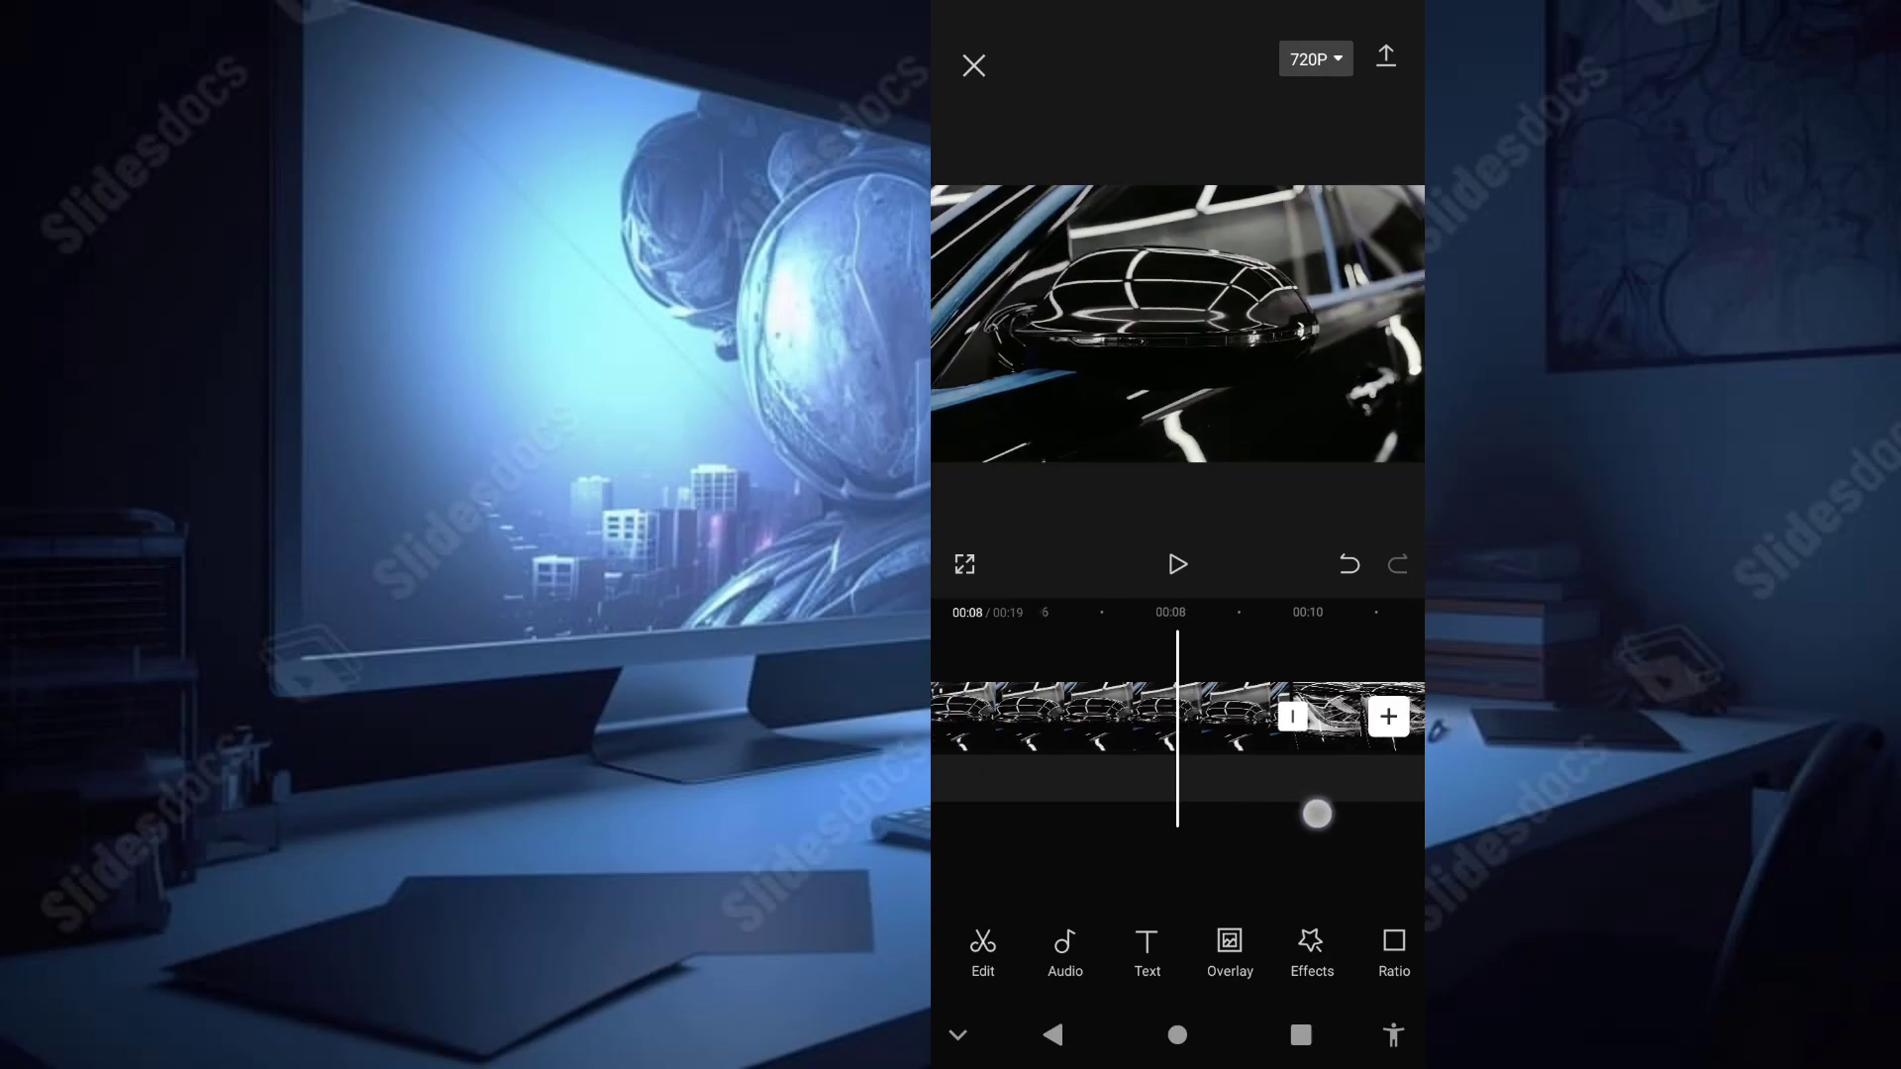
pyautogui.click(1109, 715)
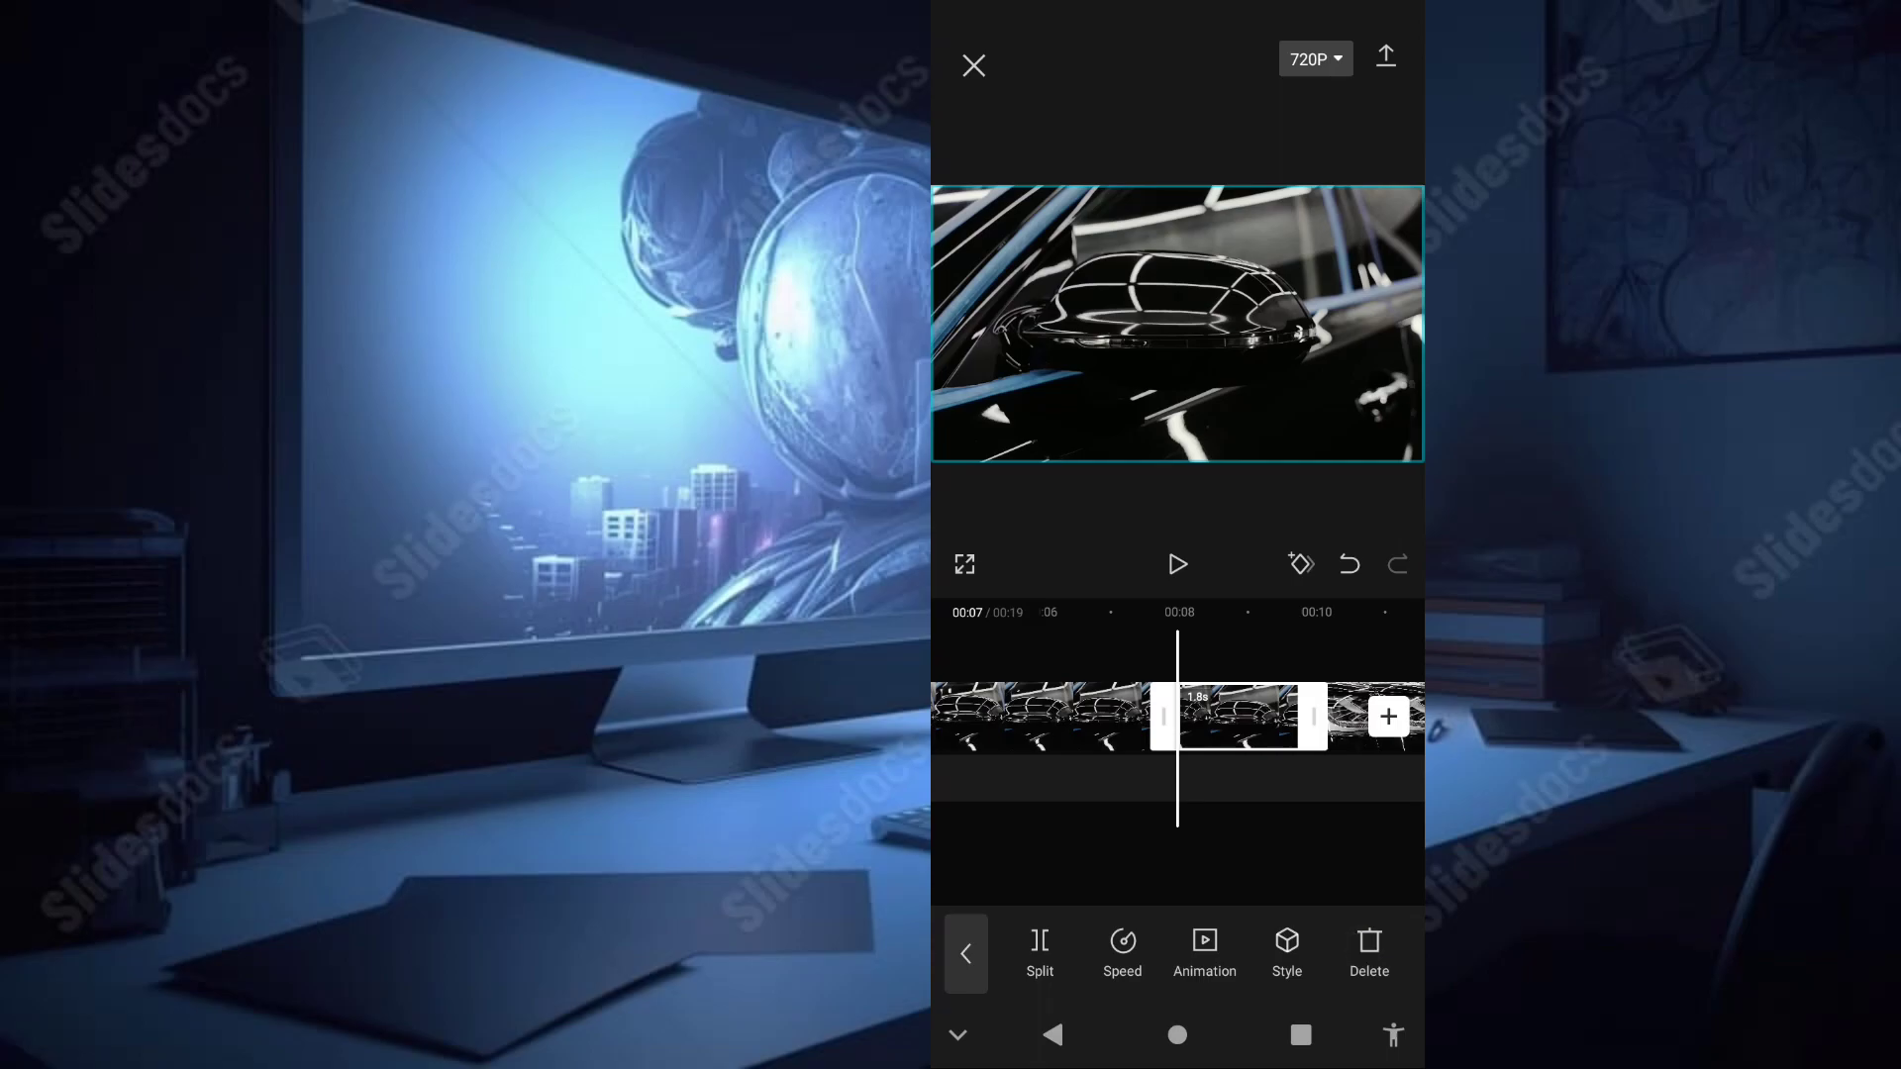
pyautogui.click(1368, 948)
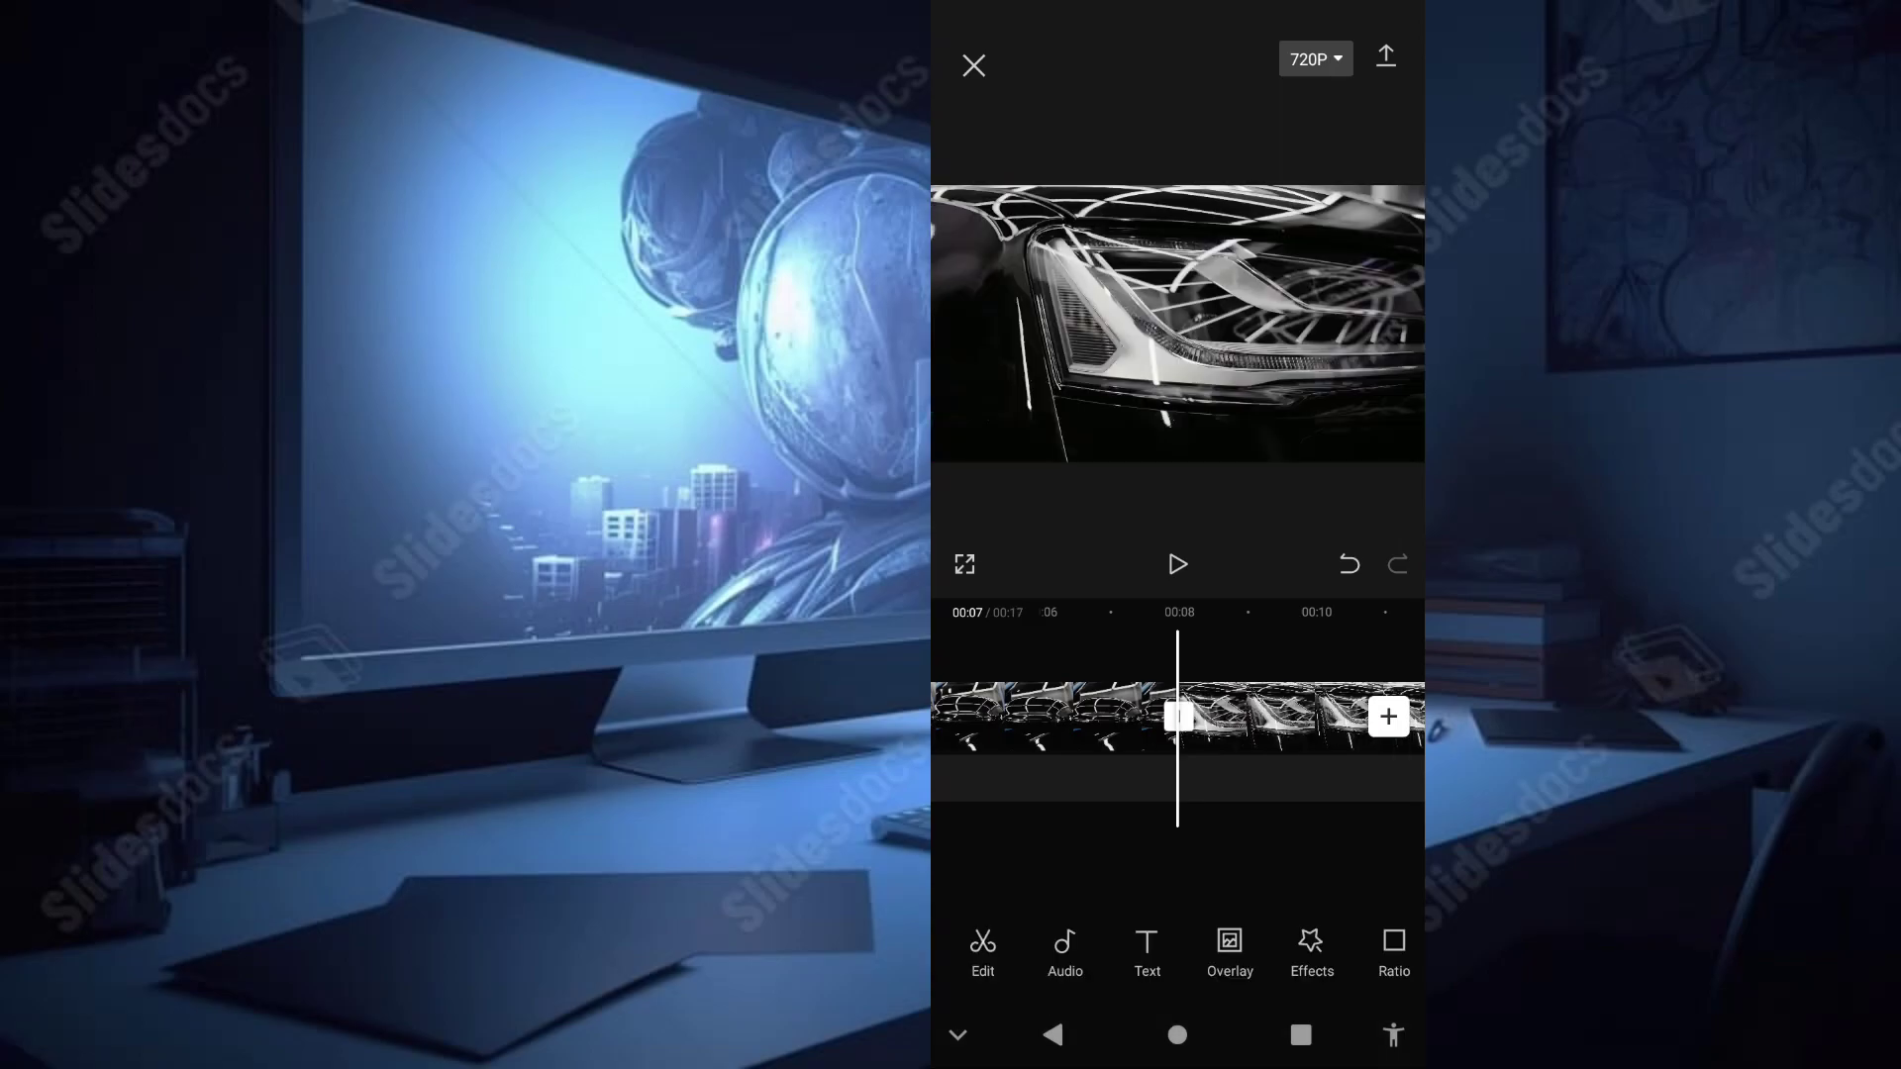
# Step: Split the last car clip at 00:13, delete its trailing part, and return to the start
pyautogui.moveTo(1328, 850)
pyautogui.mouseDown()
pyautogui.moveTo(1131, 824)
pyautogui.moveTo(1159, 804)
pyautogui.moveTo(1090, 793)
pyautogui.mouseUp()
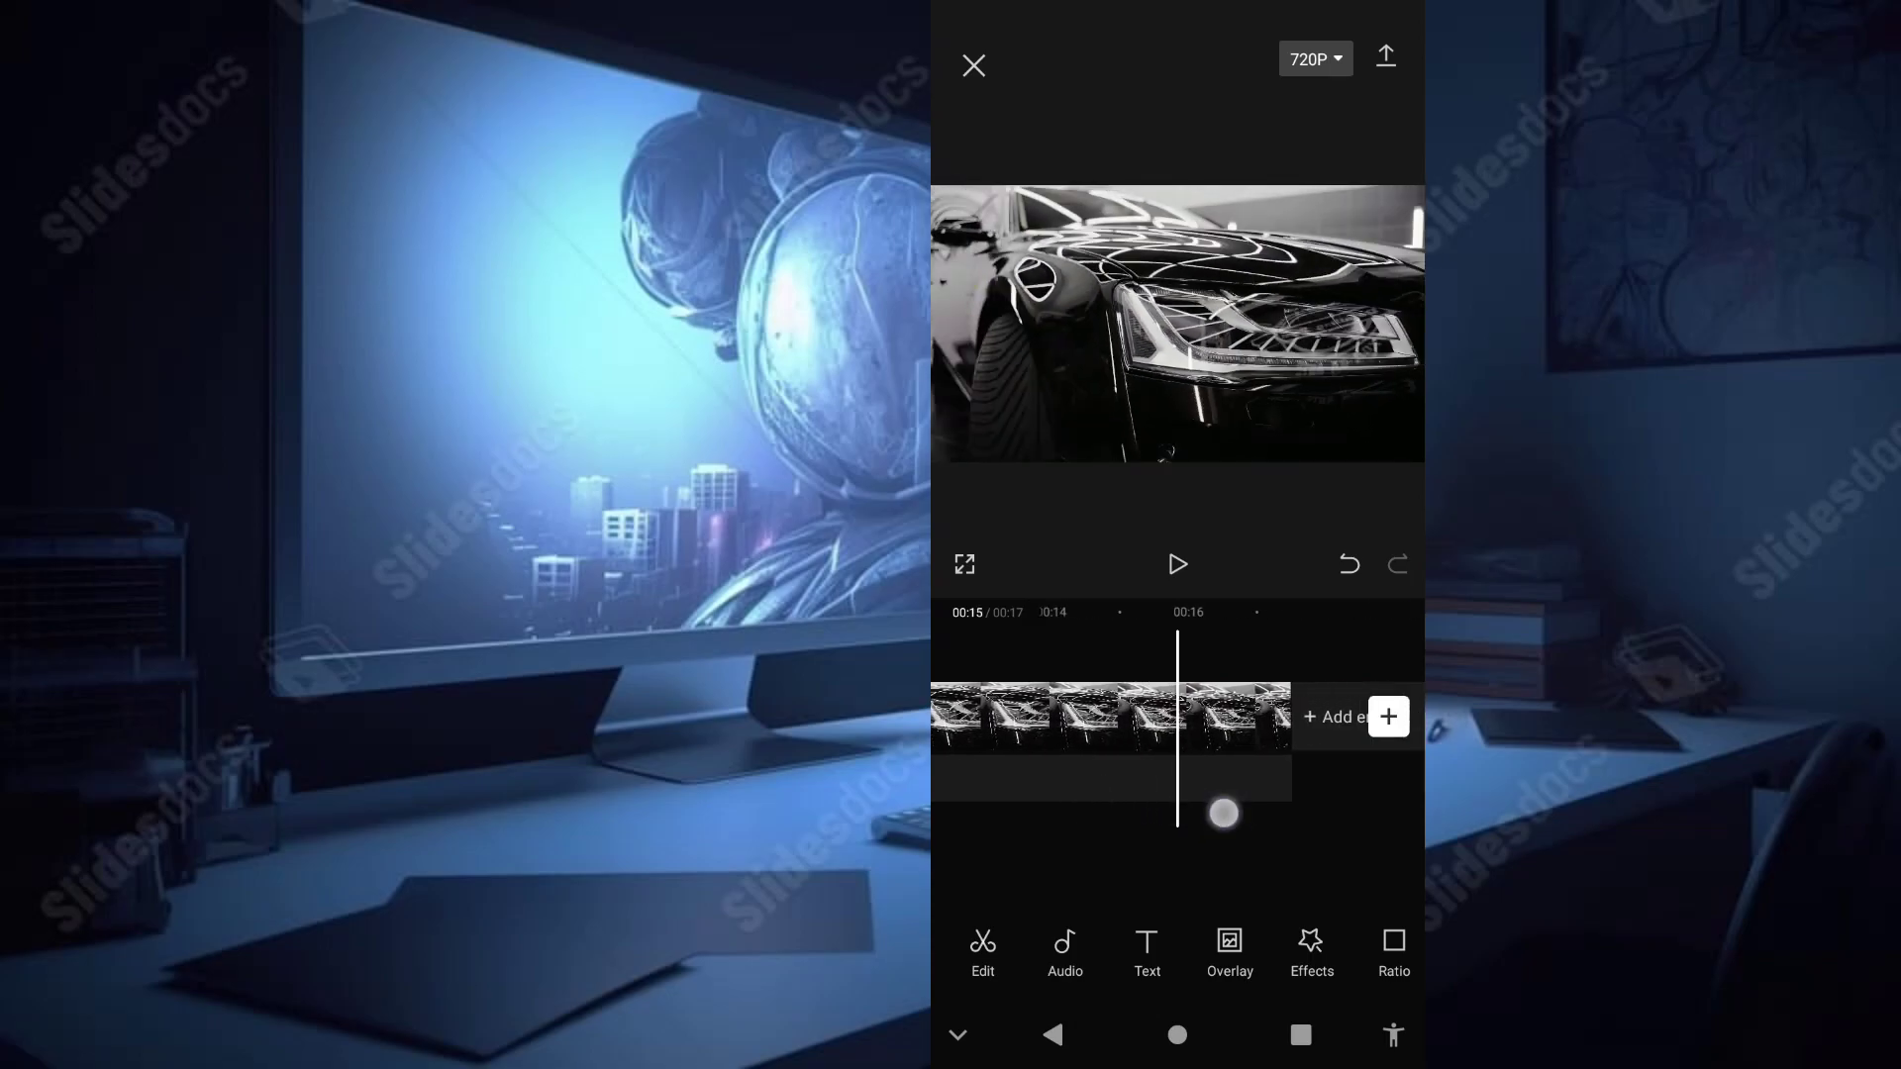
pyautogui.moveTo(1226, 805)
pyautogui.mouseDown()
pyautogui.moveTo(1137, 810)
pyautogui.moveTo(1367, 810)
pyautogui.mouseUp()
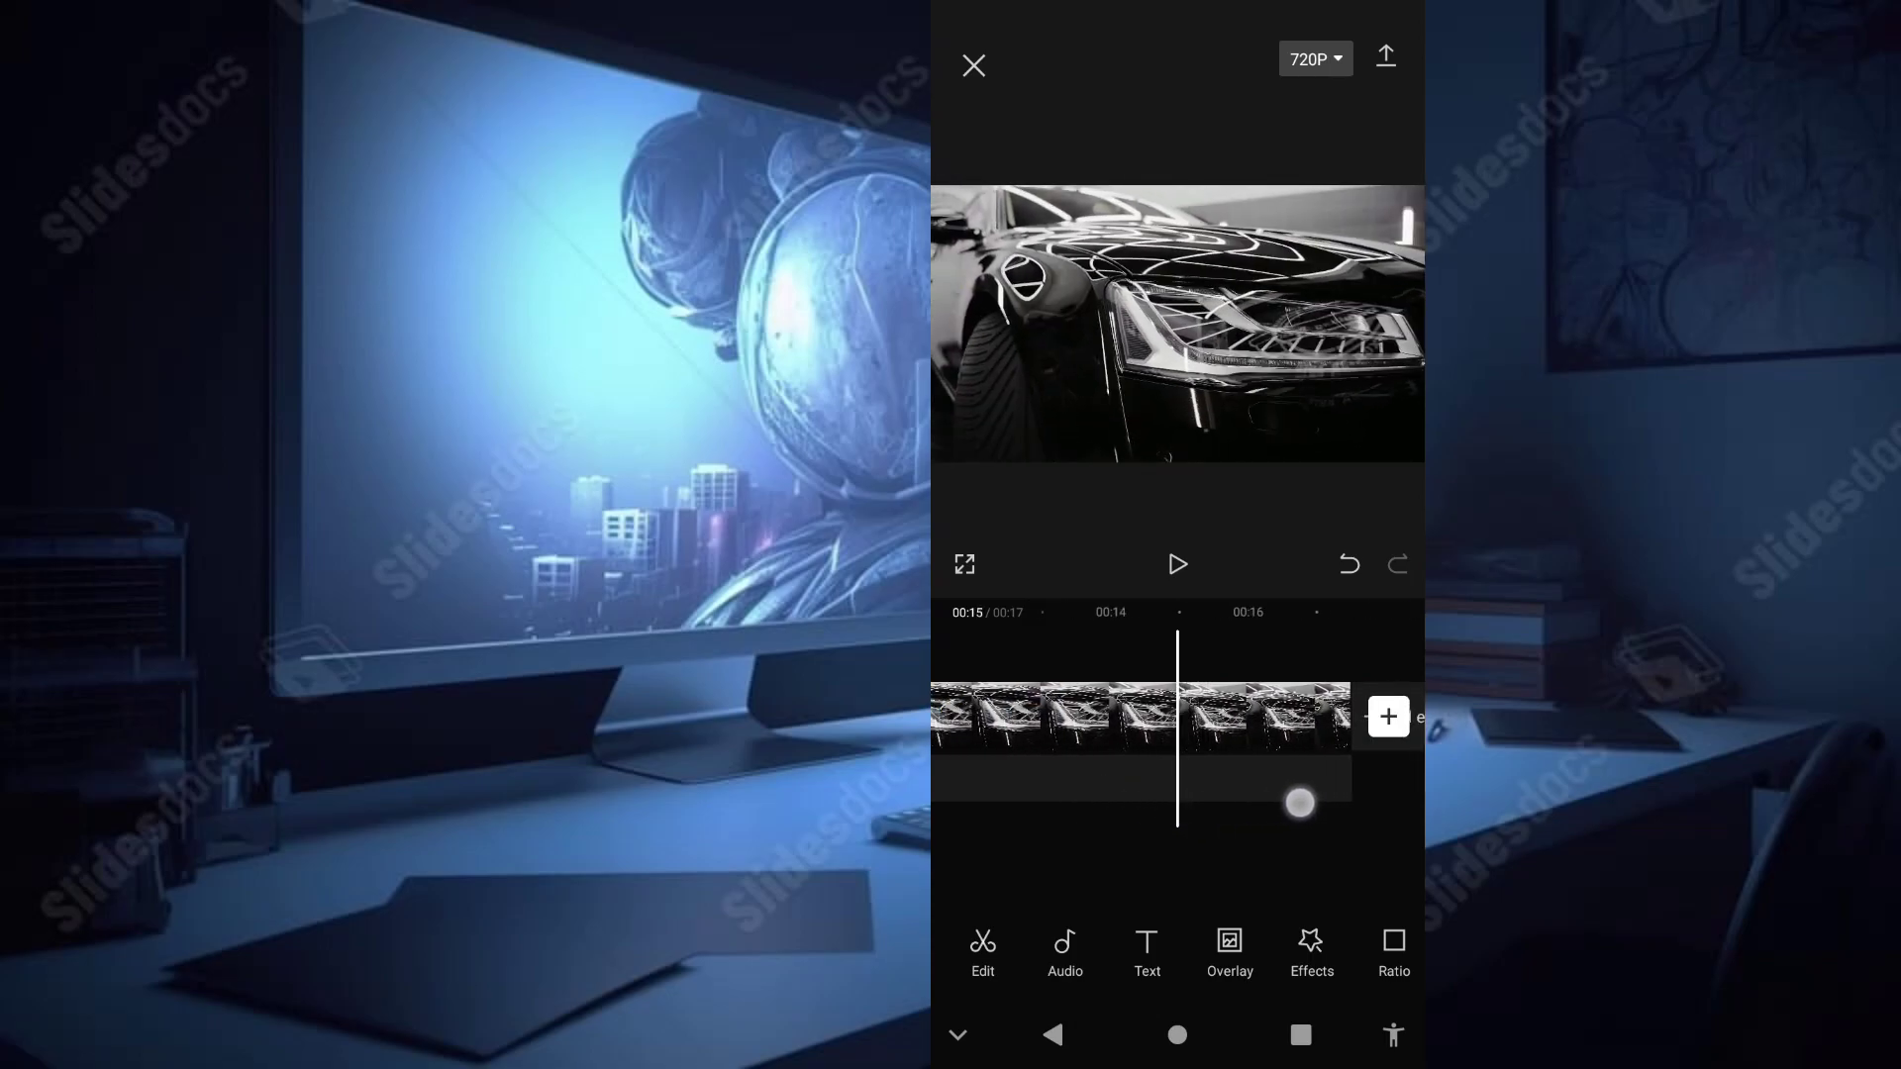
pyautogui.moveTo(1248, 809); pyautogui.dragTo(1284, 807)
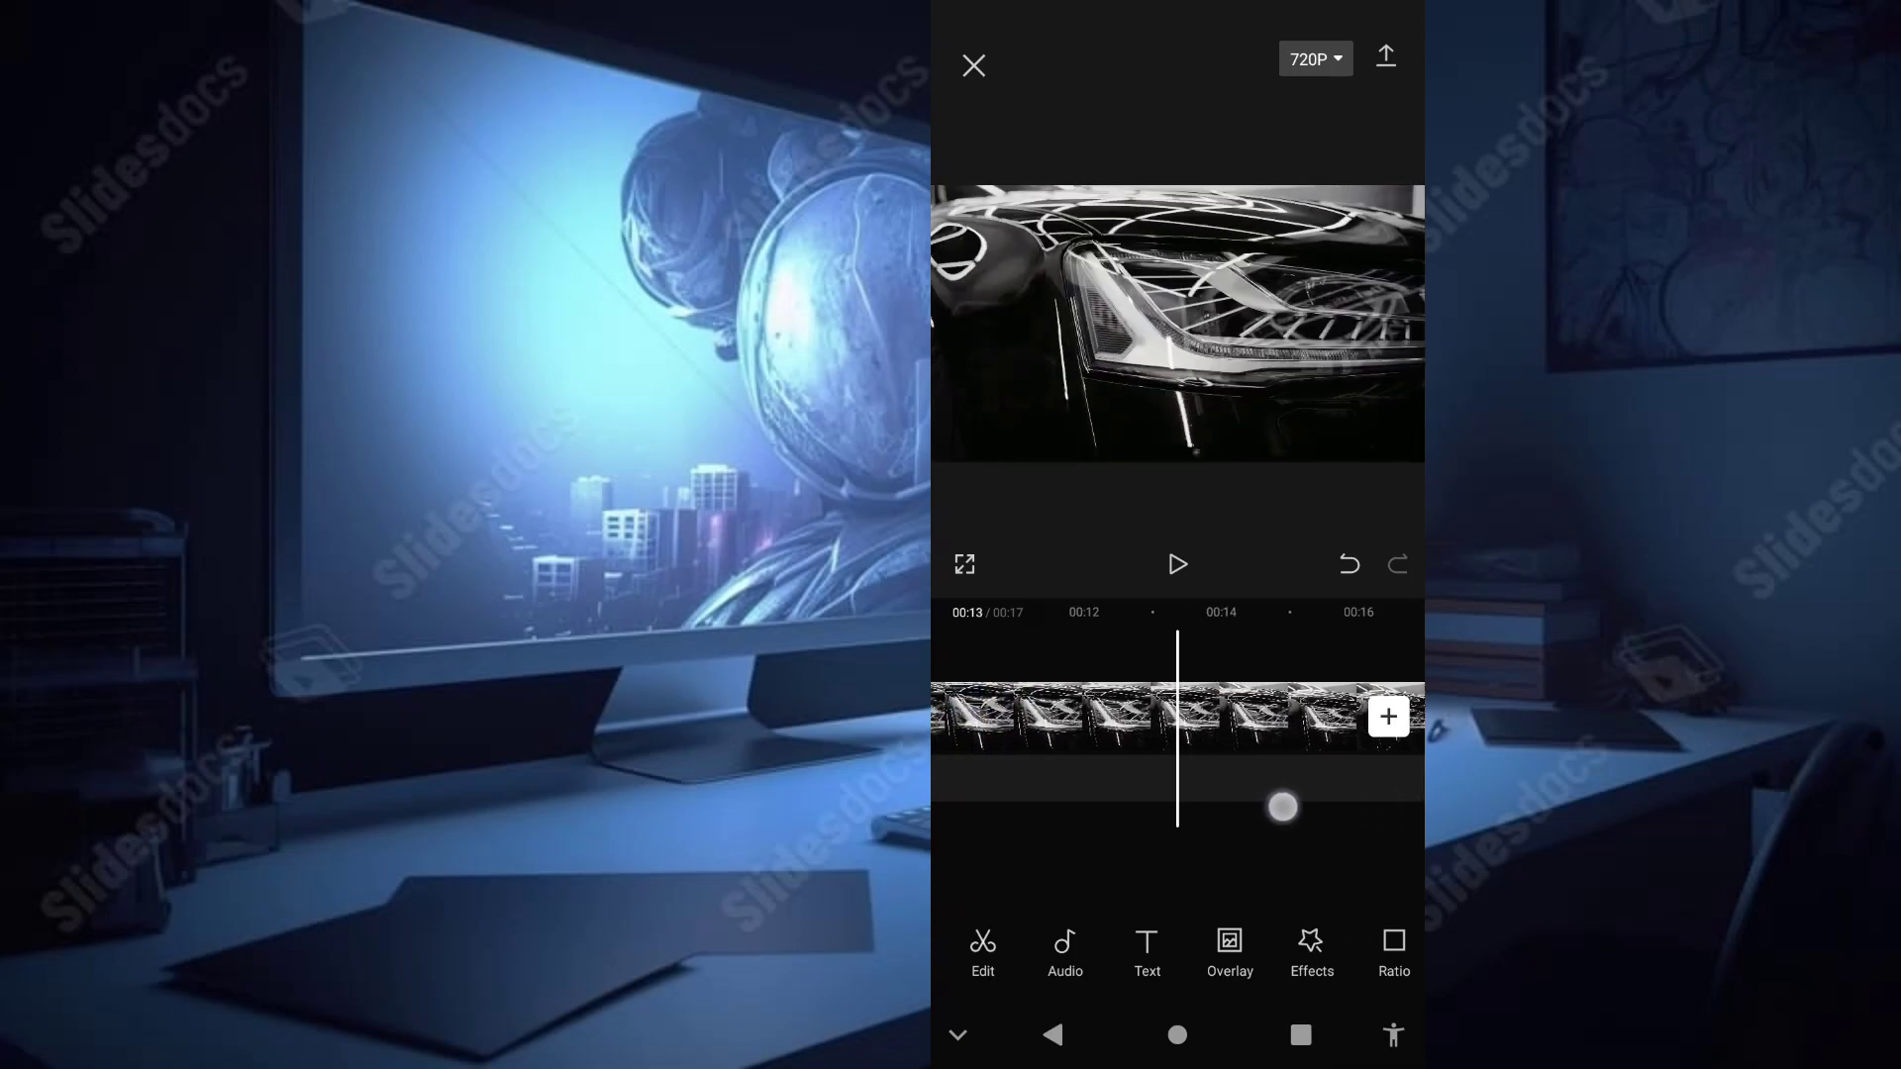
pyautogui.click(1227, 713)
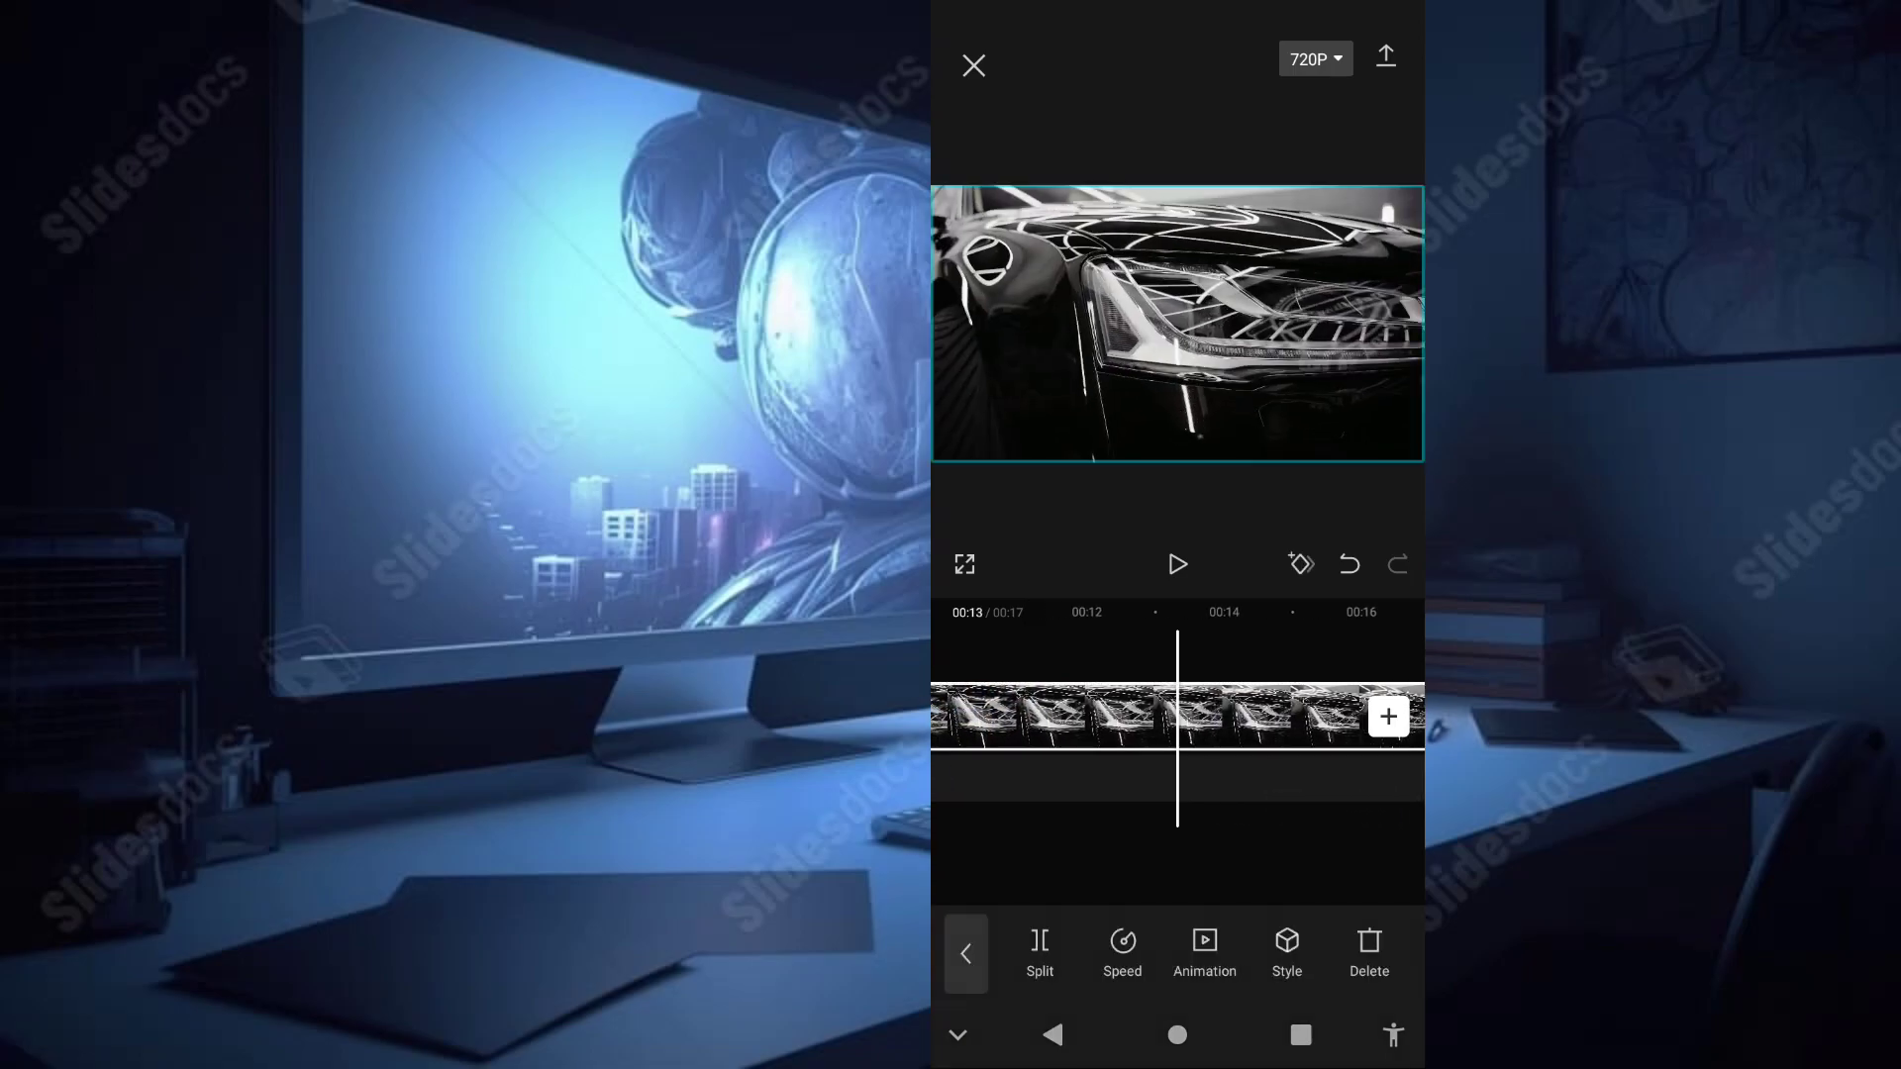
pyautogui.click(1053, 939)
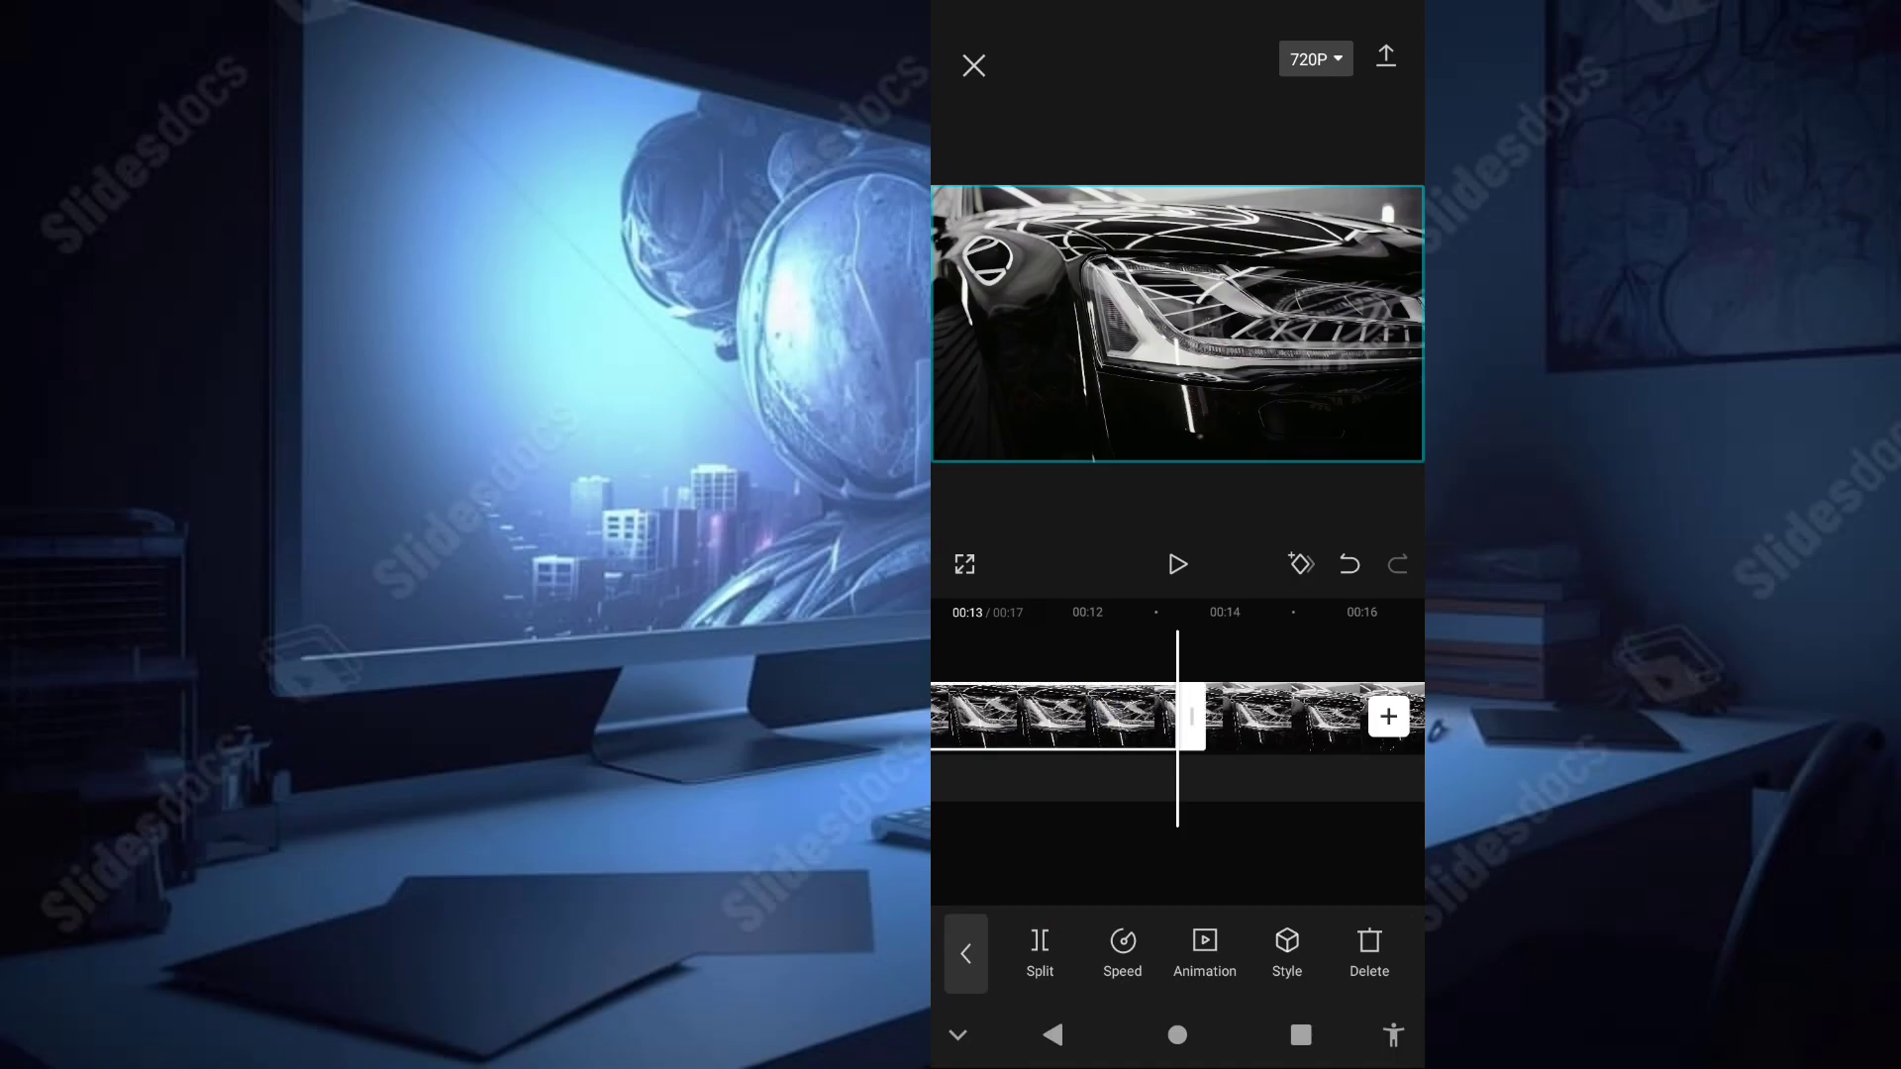
pyautogui.click(1369, 949)
pyautogui.moveTo(1178, 842)
pyautogui.mouseDown()
pyautogui.moveTo(1315, 847)
pyautogui.moveTo(1209, 857)
pyautogui.mouseUp()
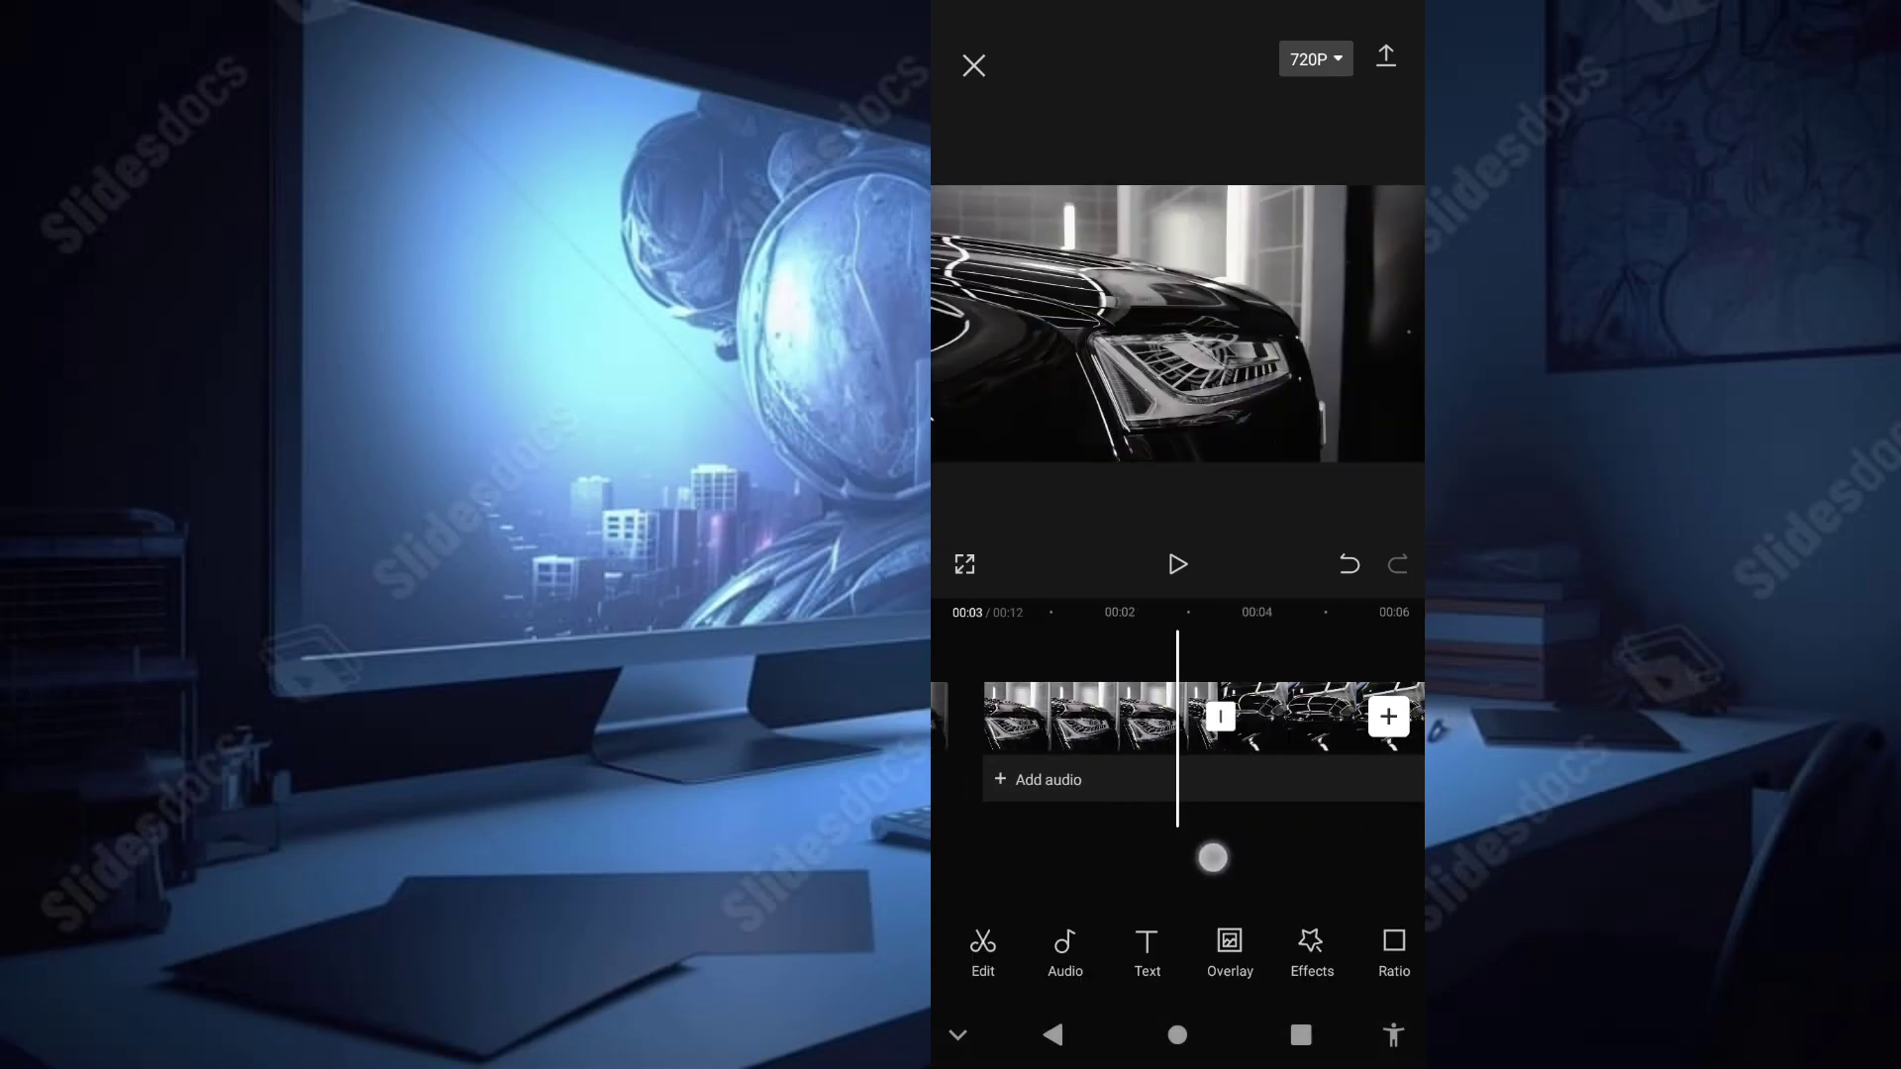
# Step: Add a 0.8-second Pull in camera transition at the first junction near 00:03
pyautogui.click(1220, 716)
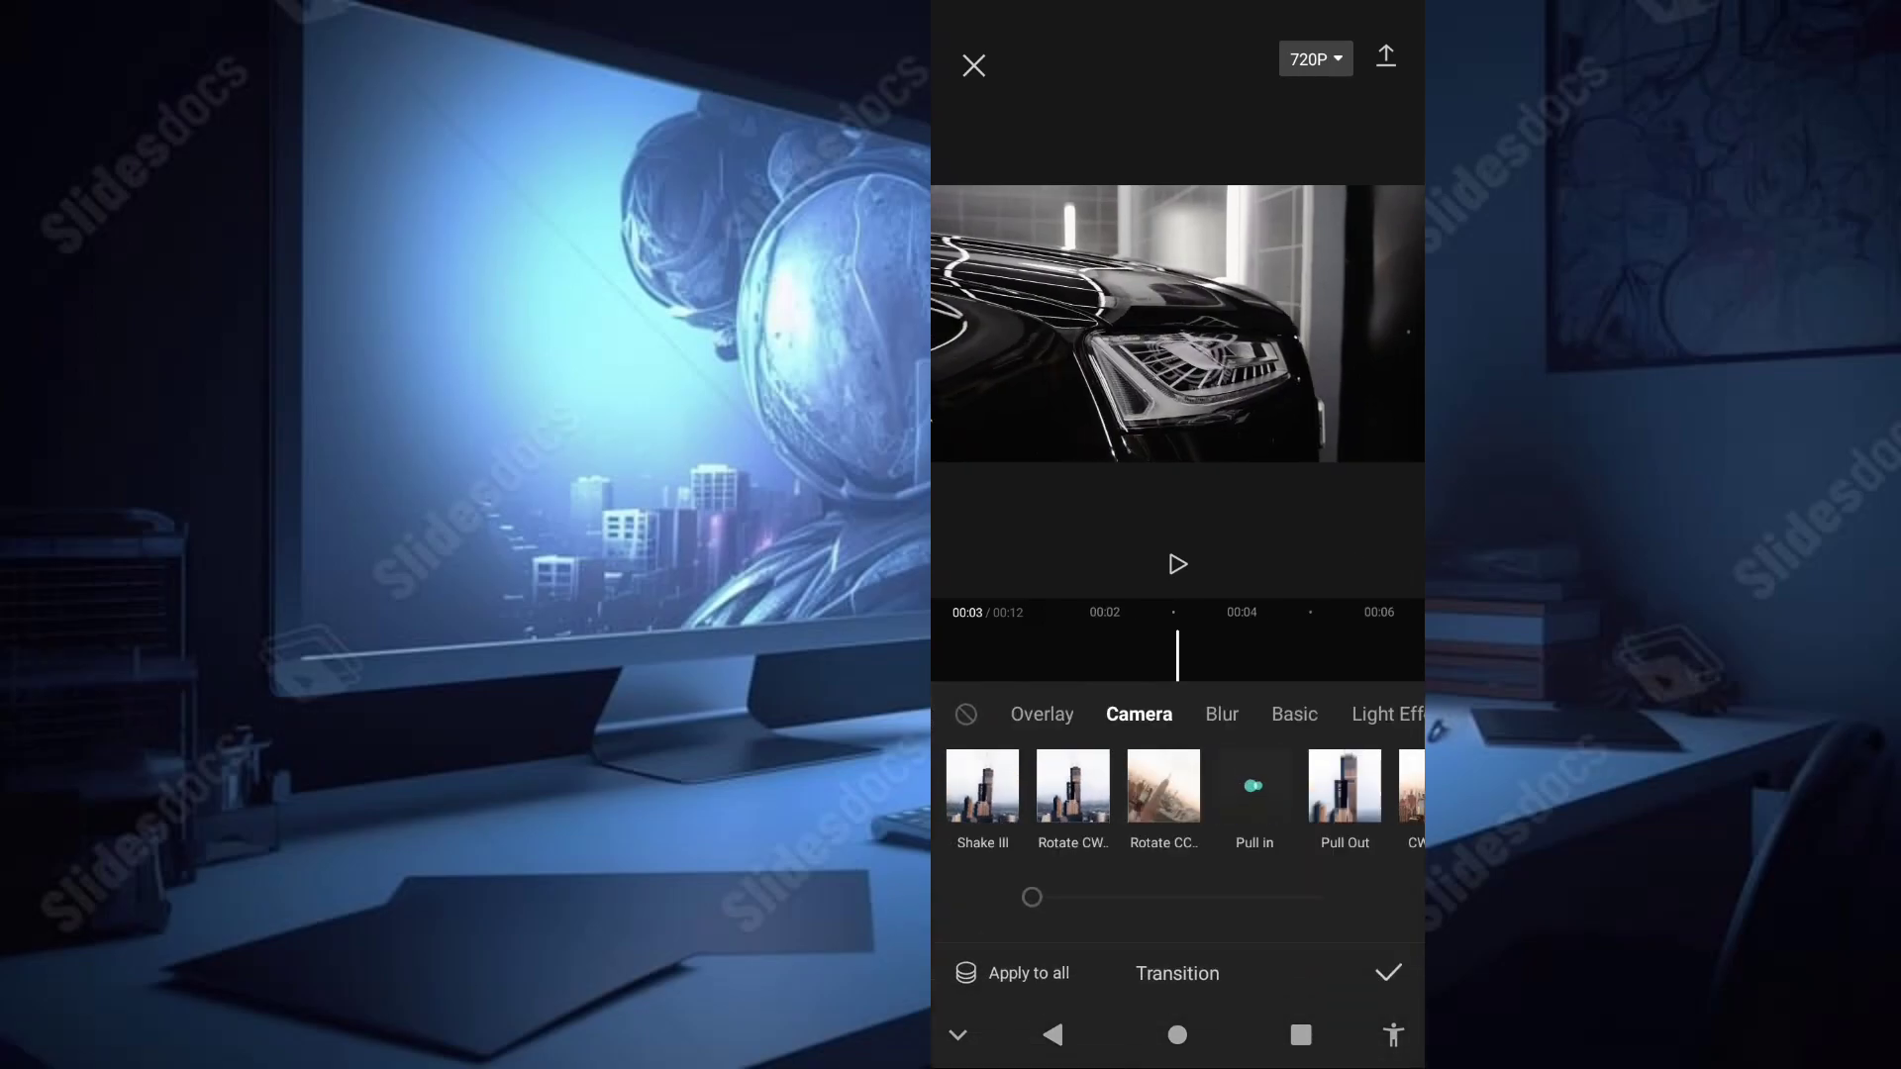
pyautogui.click(1254, 787)
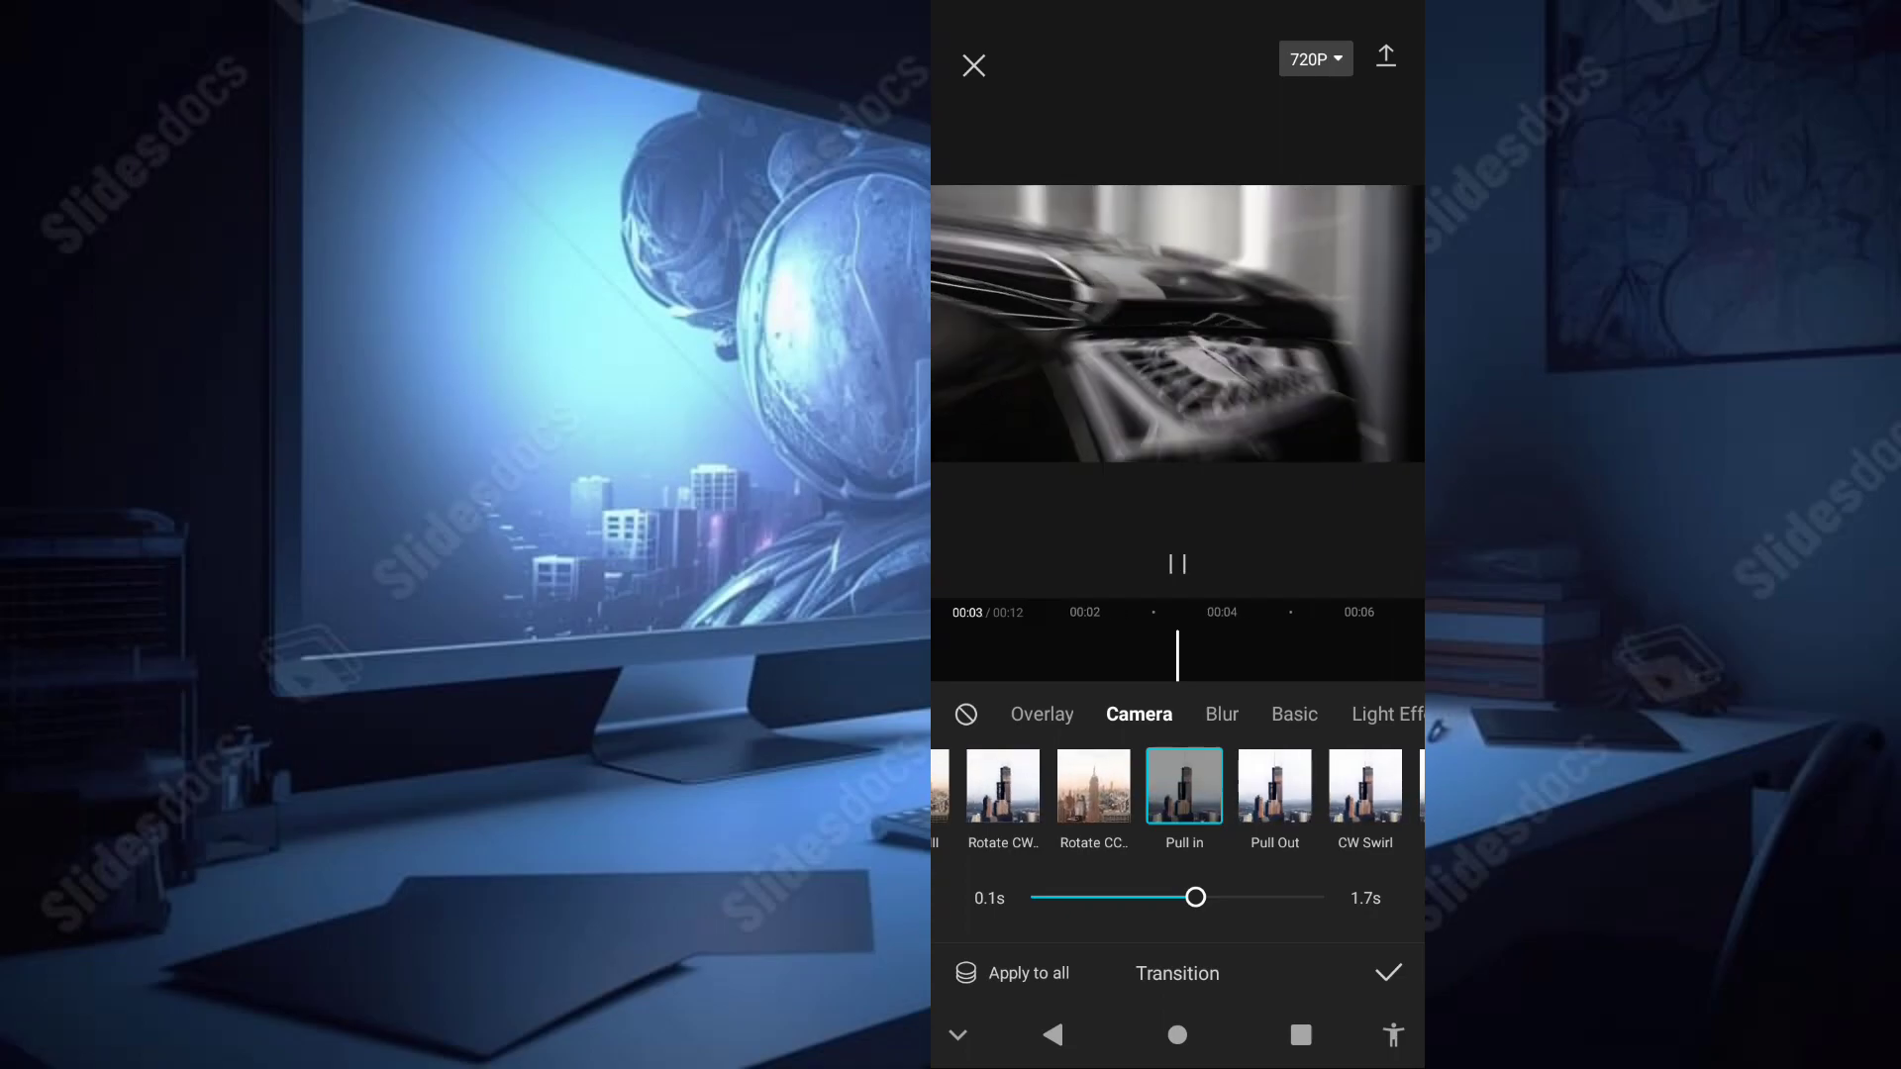
pyautogui.moveTo(1195, 897); pyautogui.dragTo(1136, 894)
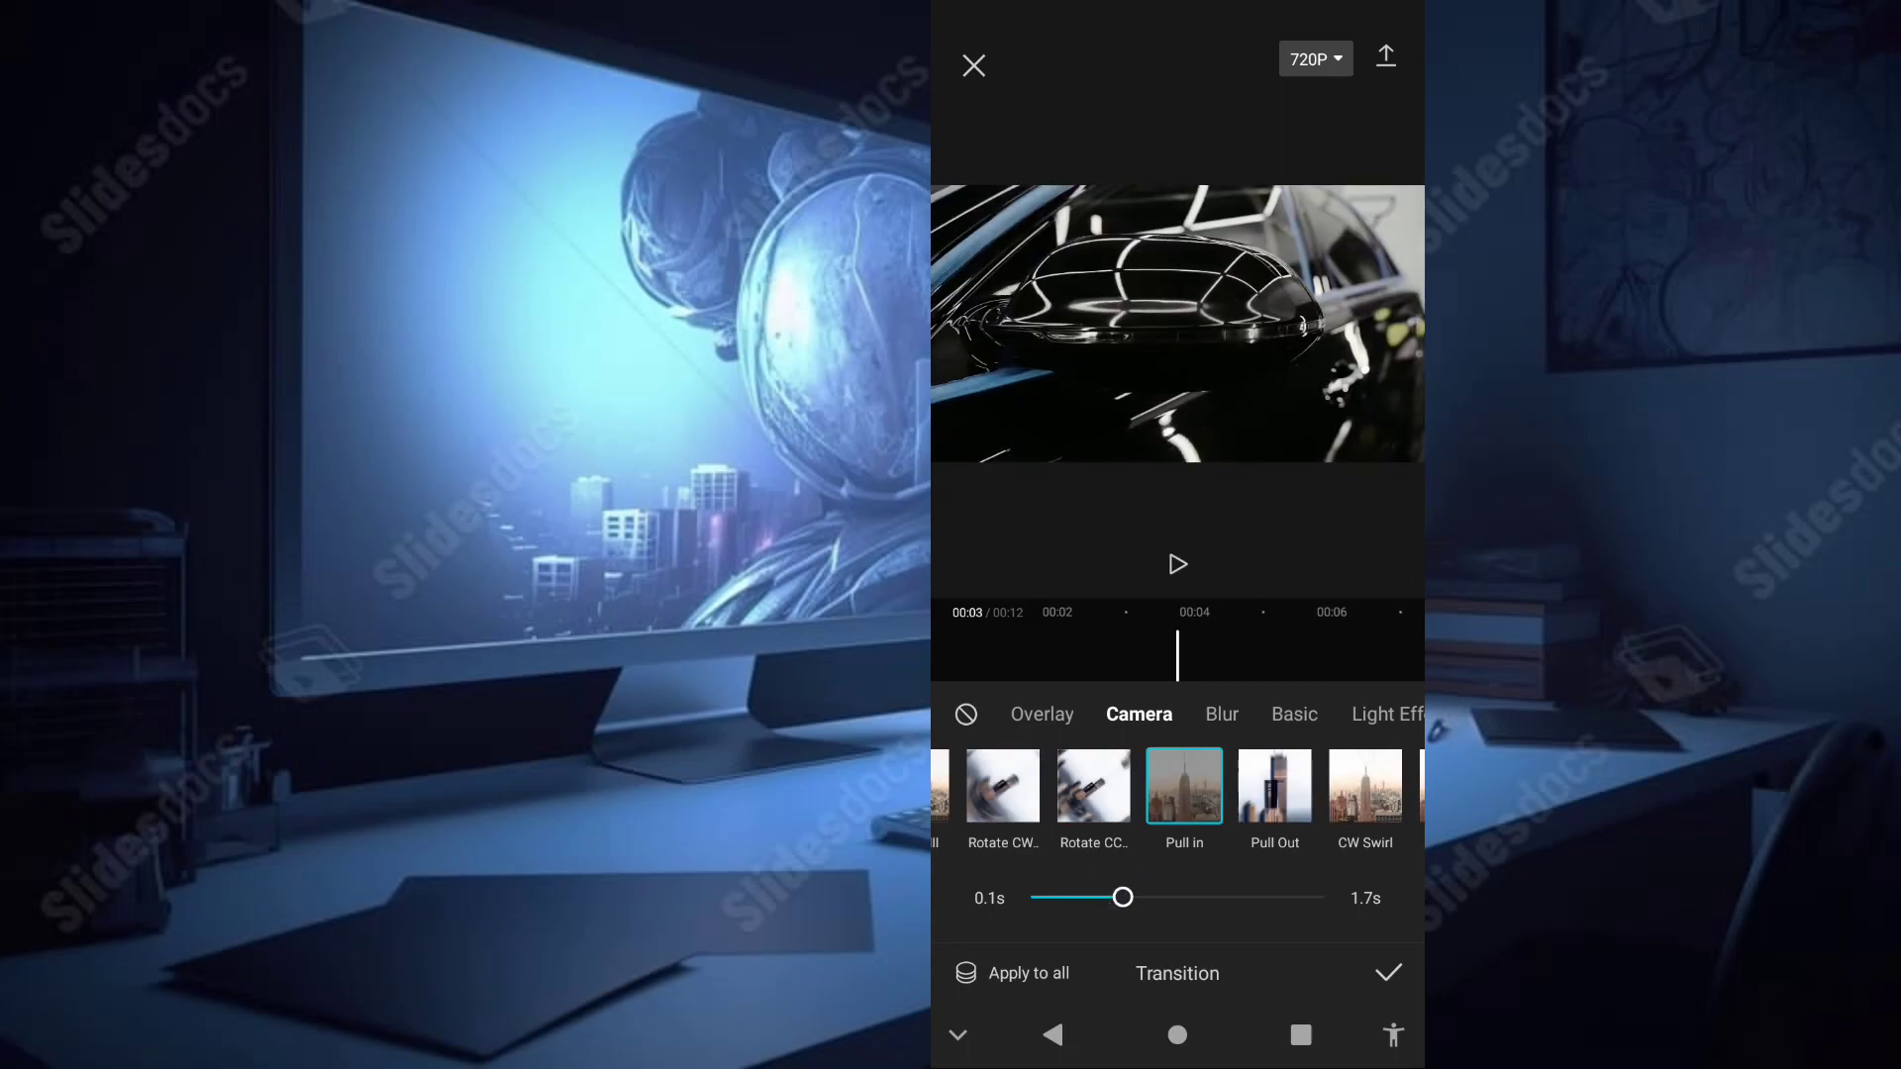
pyautogui.click(1388, 972)
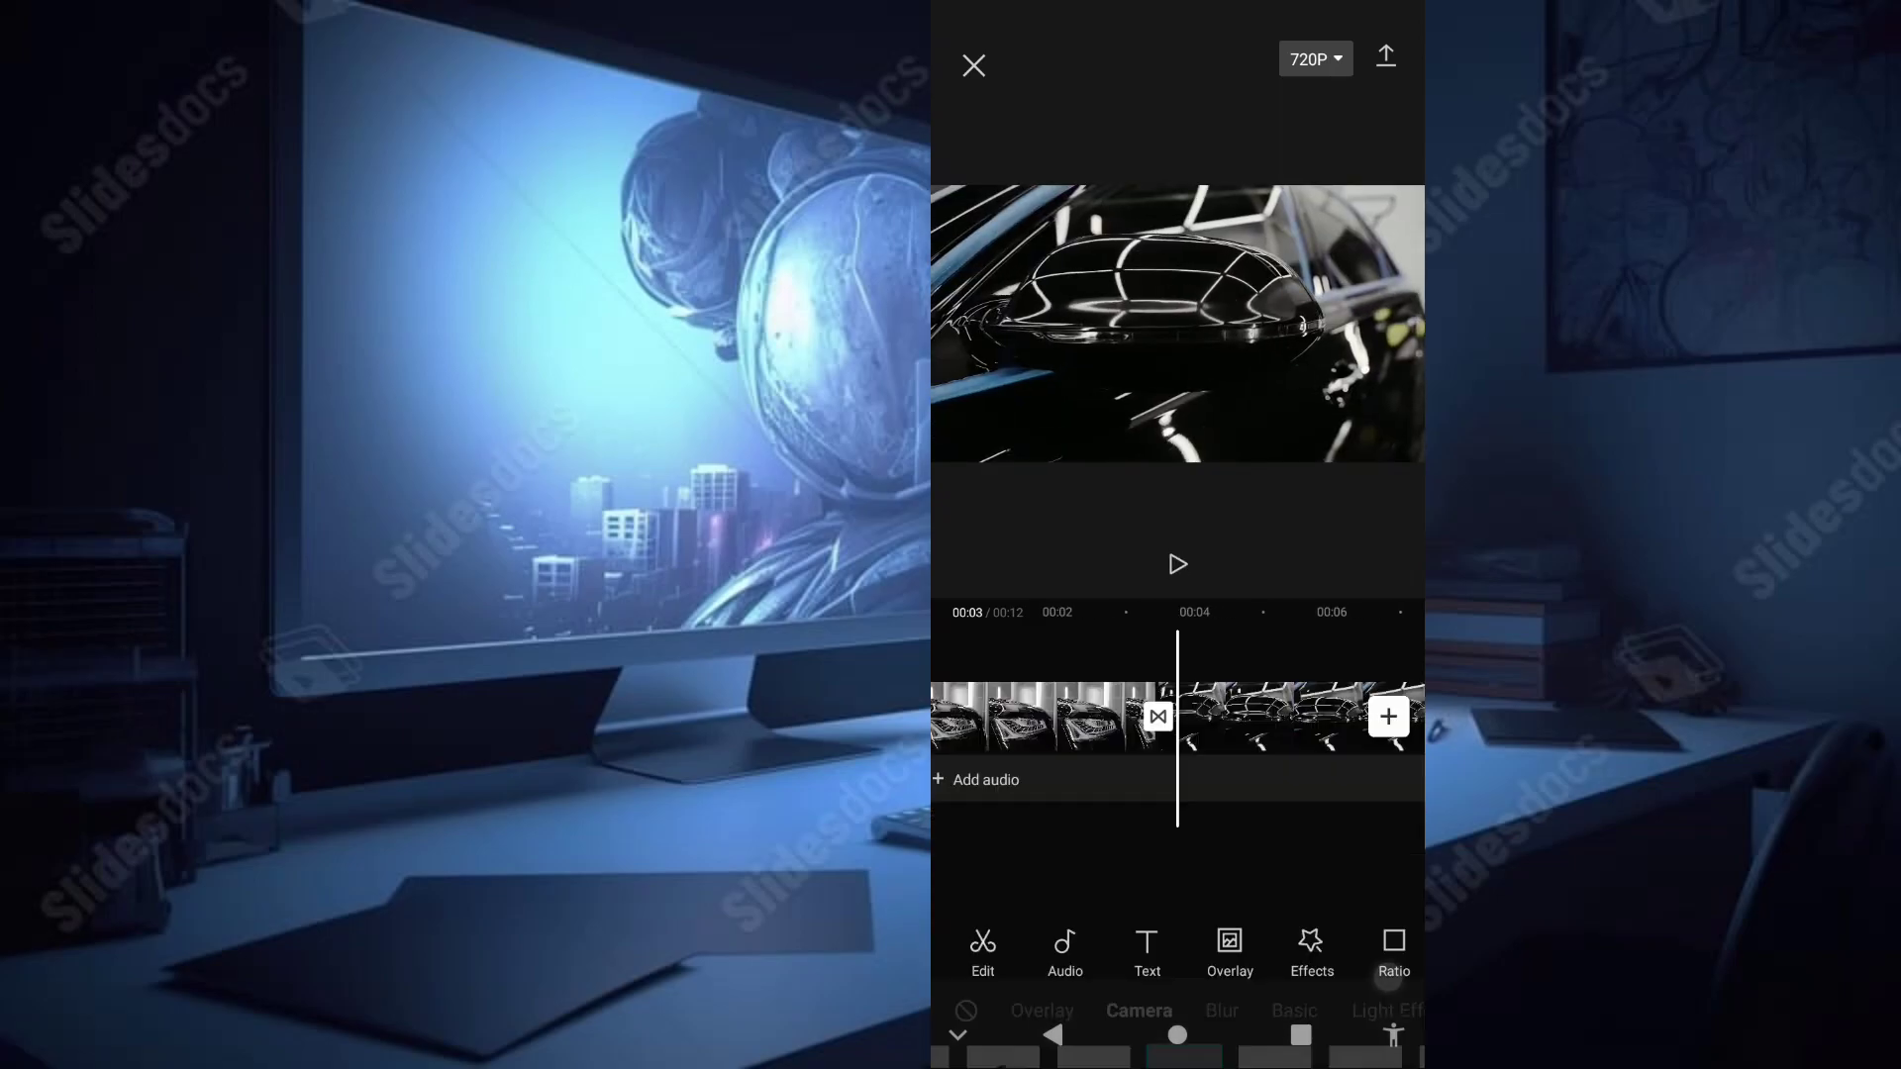
# Step: Add a 0.7-second Pull in camera transition at the second junction near 00:08
pyautogui.moveTo(1325, 848); pyautogui.dragTo(1196, 849)
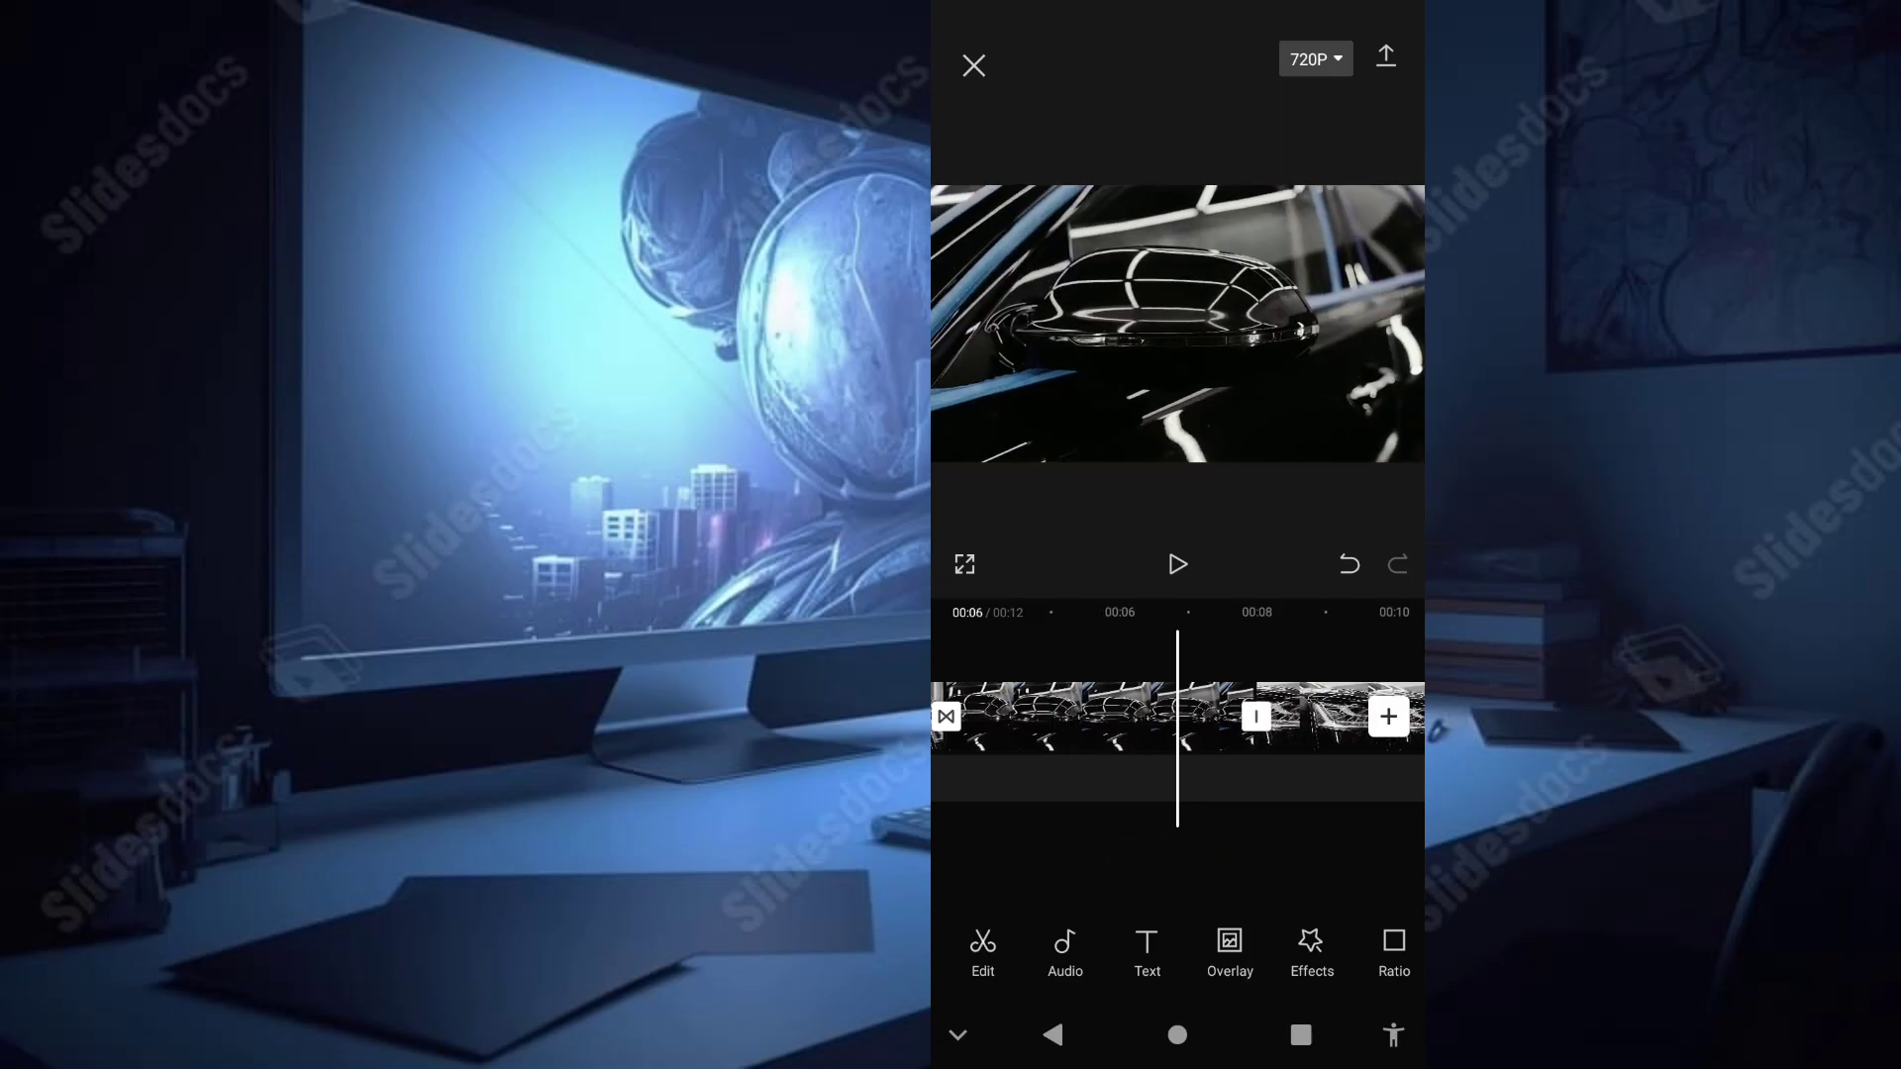
pyautogui.moveTo(1384, 841); pyautogui.dragTo(1239, 840)
pyautogui.click(1208, 716)
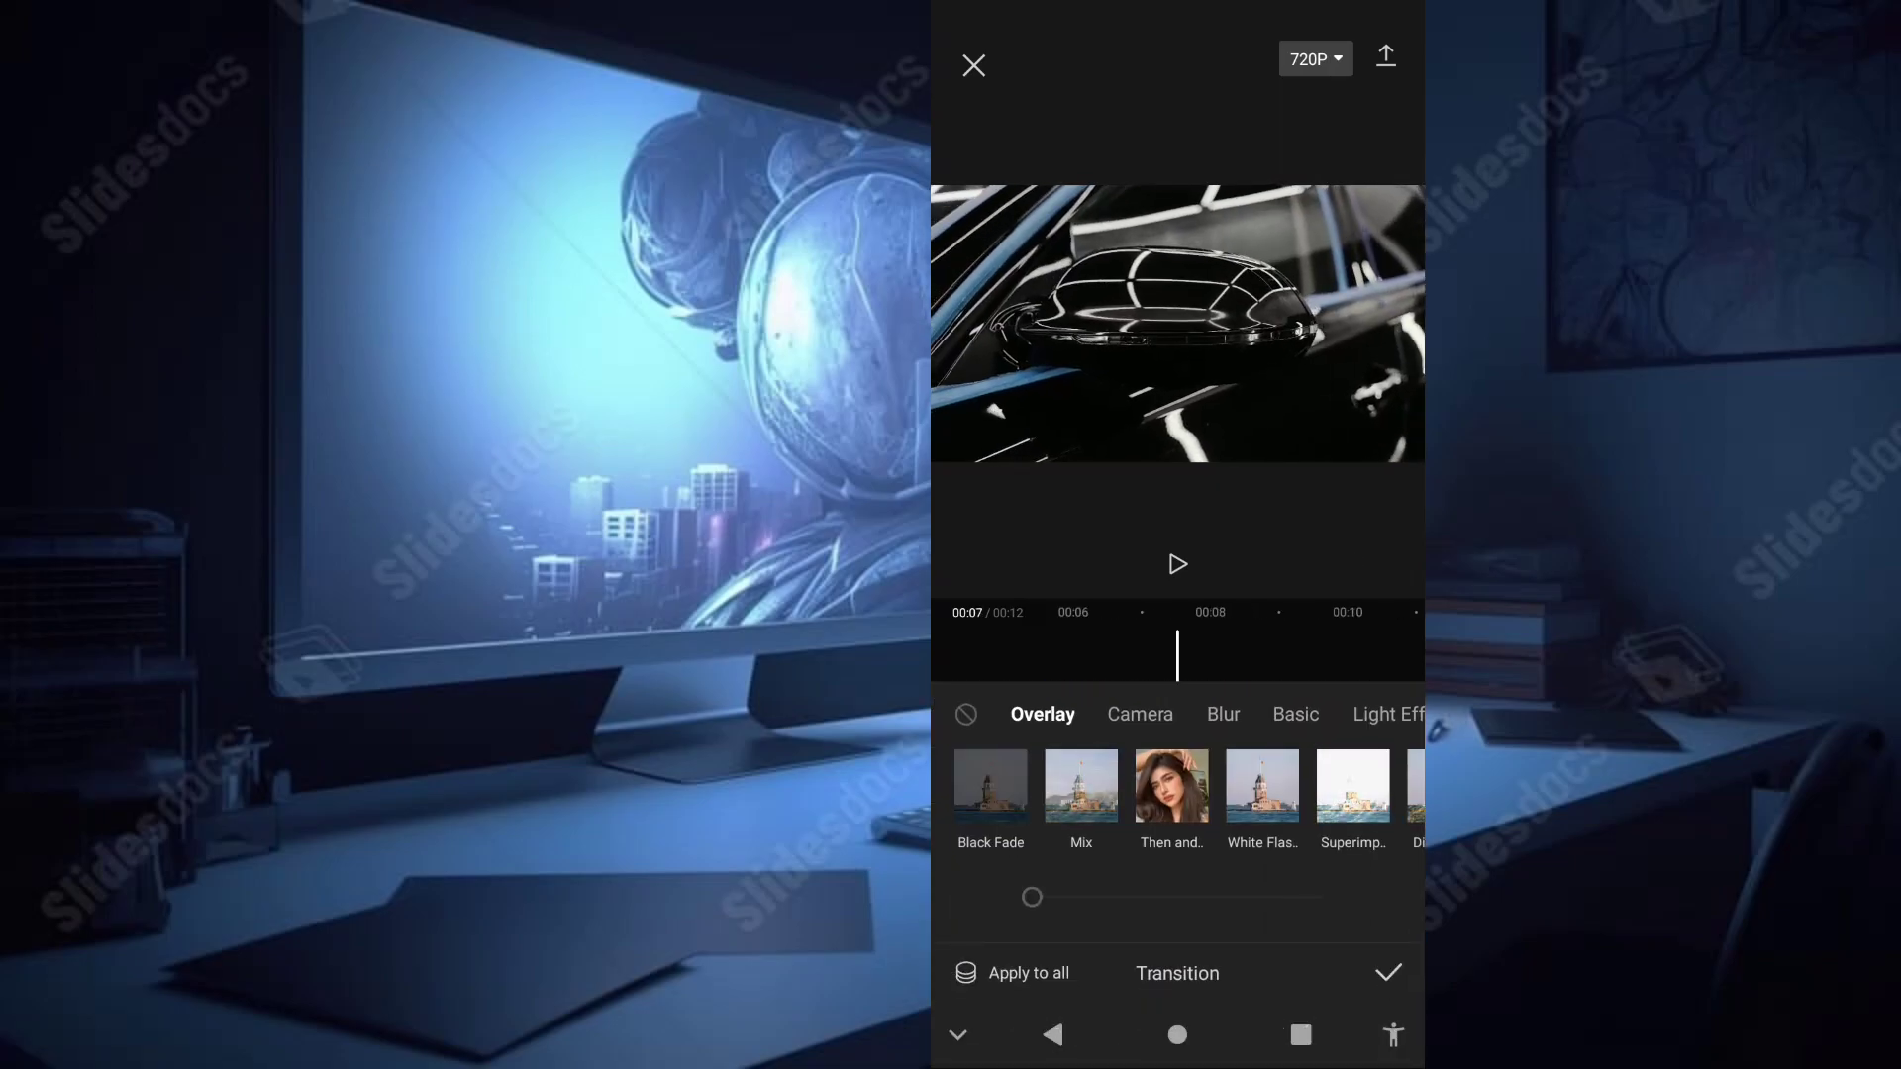
pyautogui.moveTo(1373, 785); pyautogui.dragTo(1000, 787)
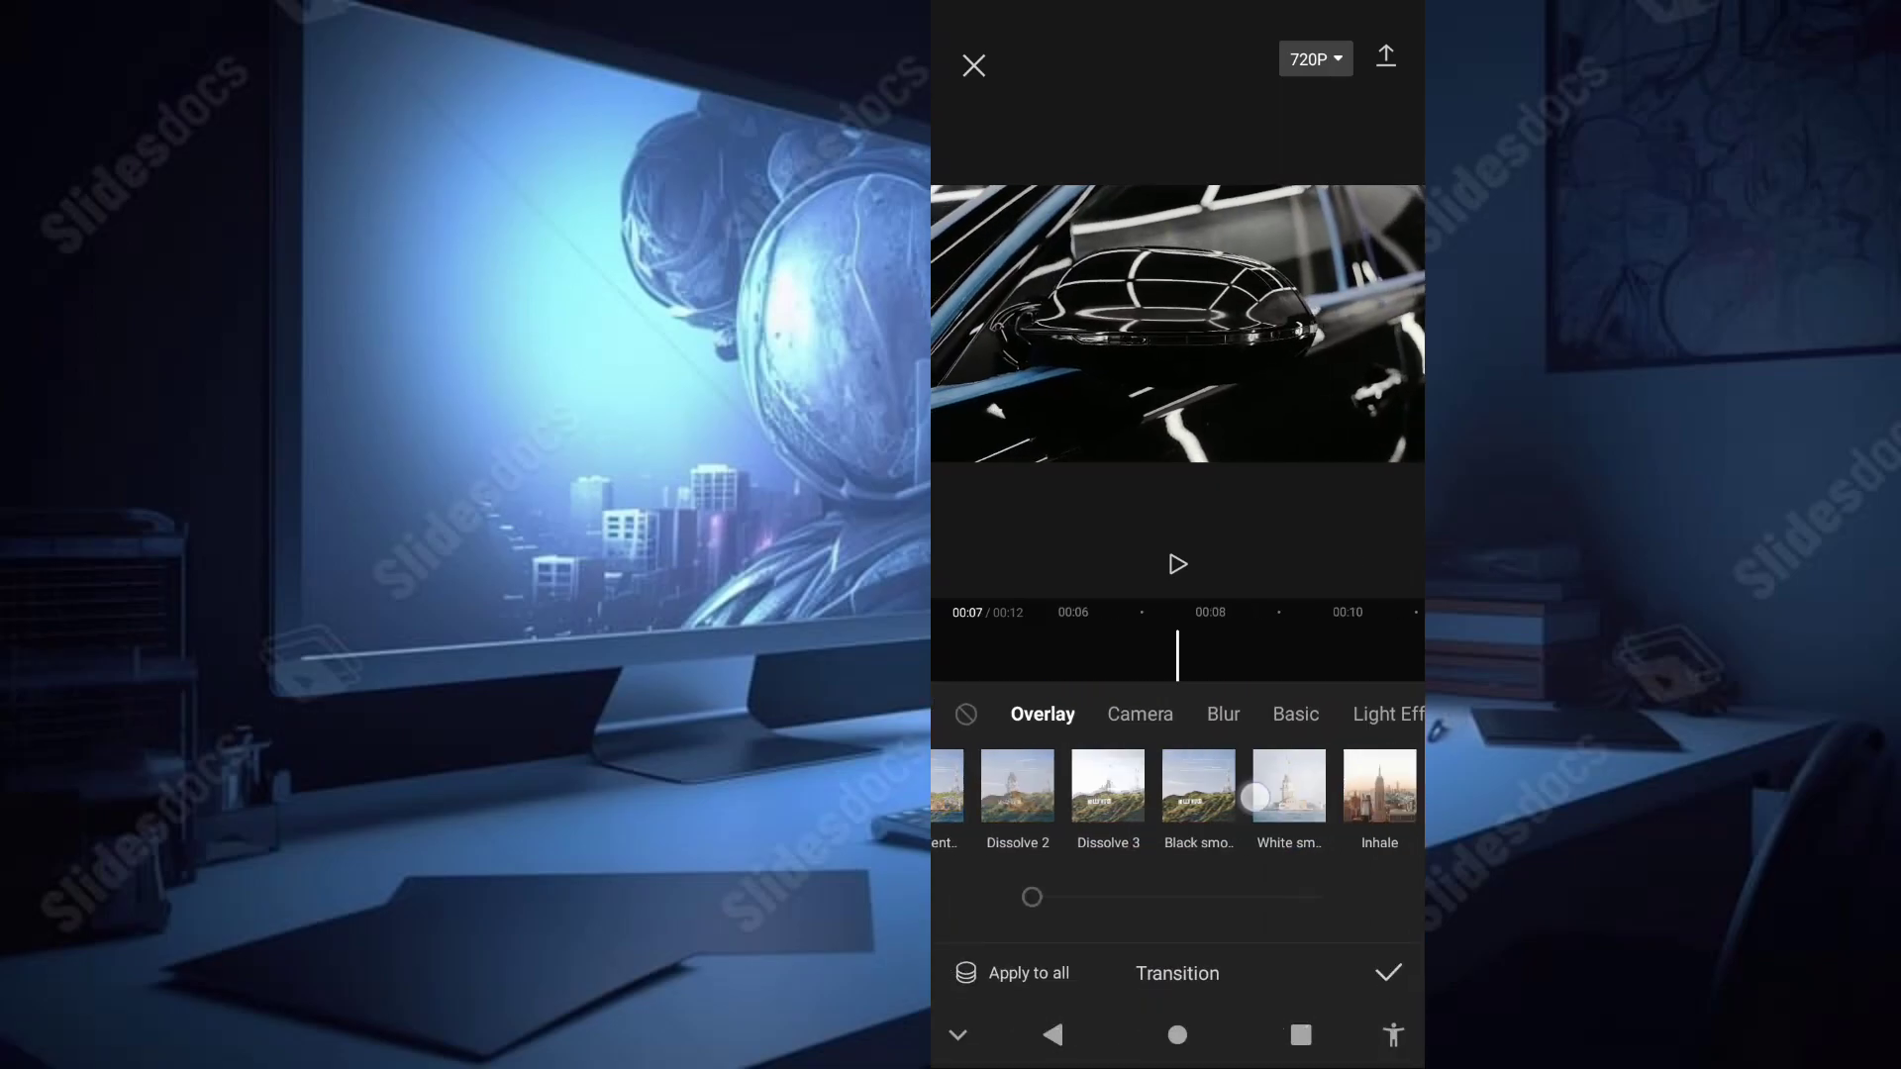
pyautogui.moveTo(1254, 797); pyautogui.dragTo(990, 797)
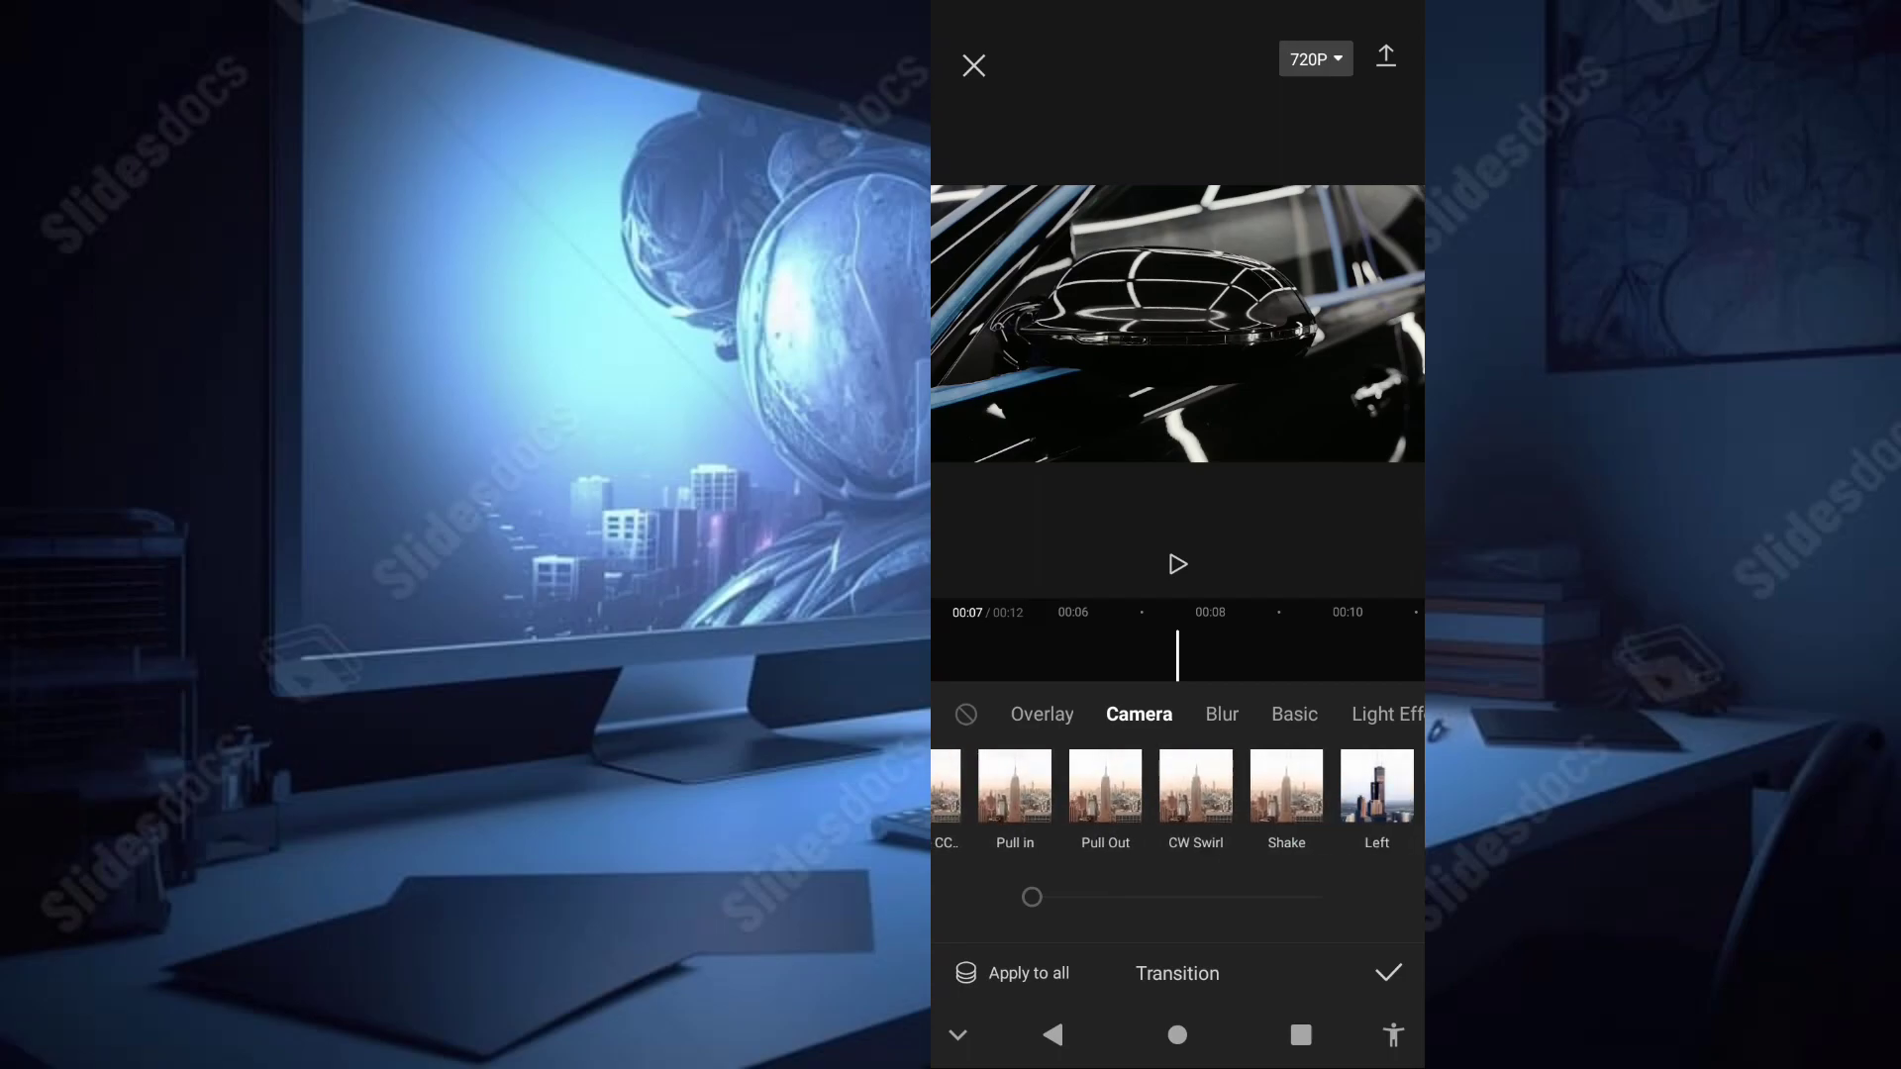
pyautogui.moveTo(1344, 797); pyautogui.dragTo(1421, 797)
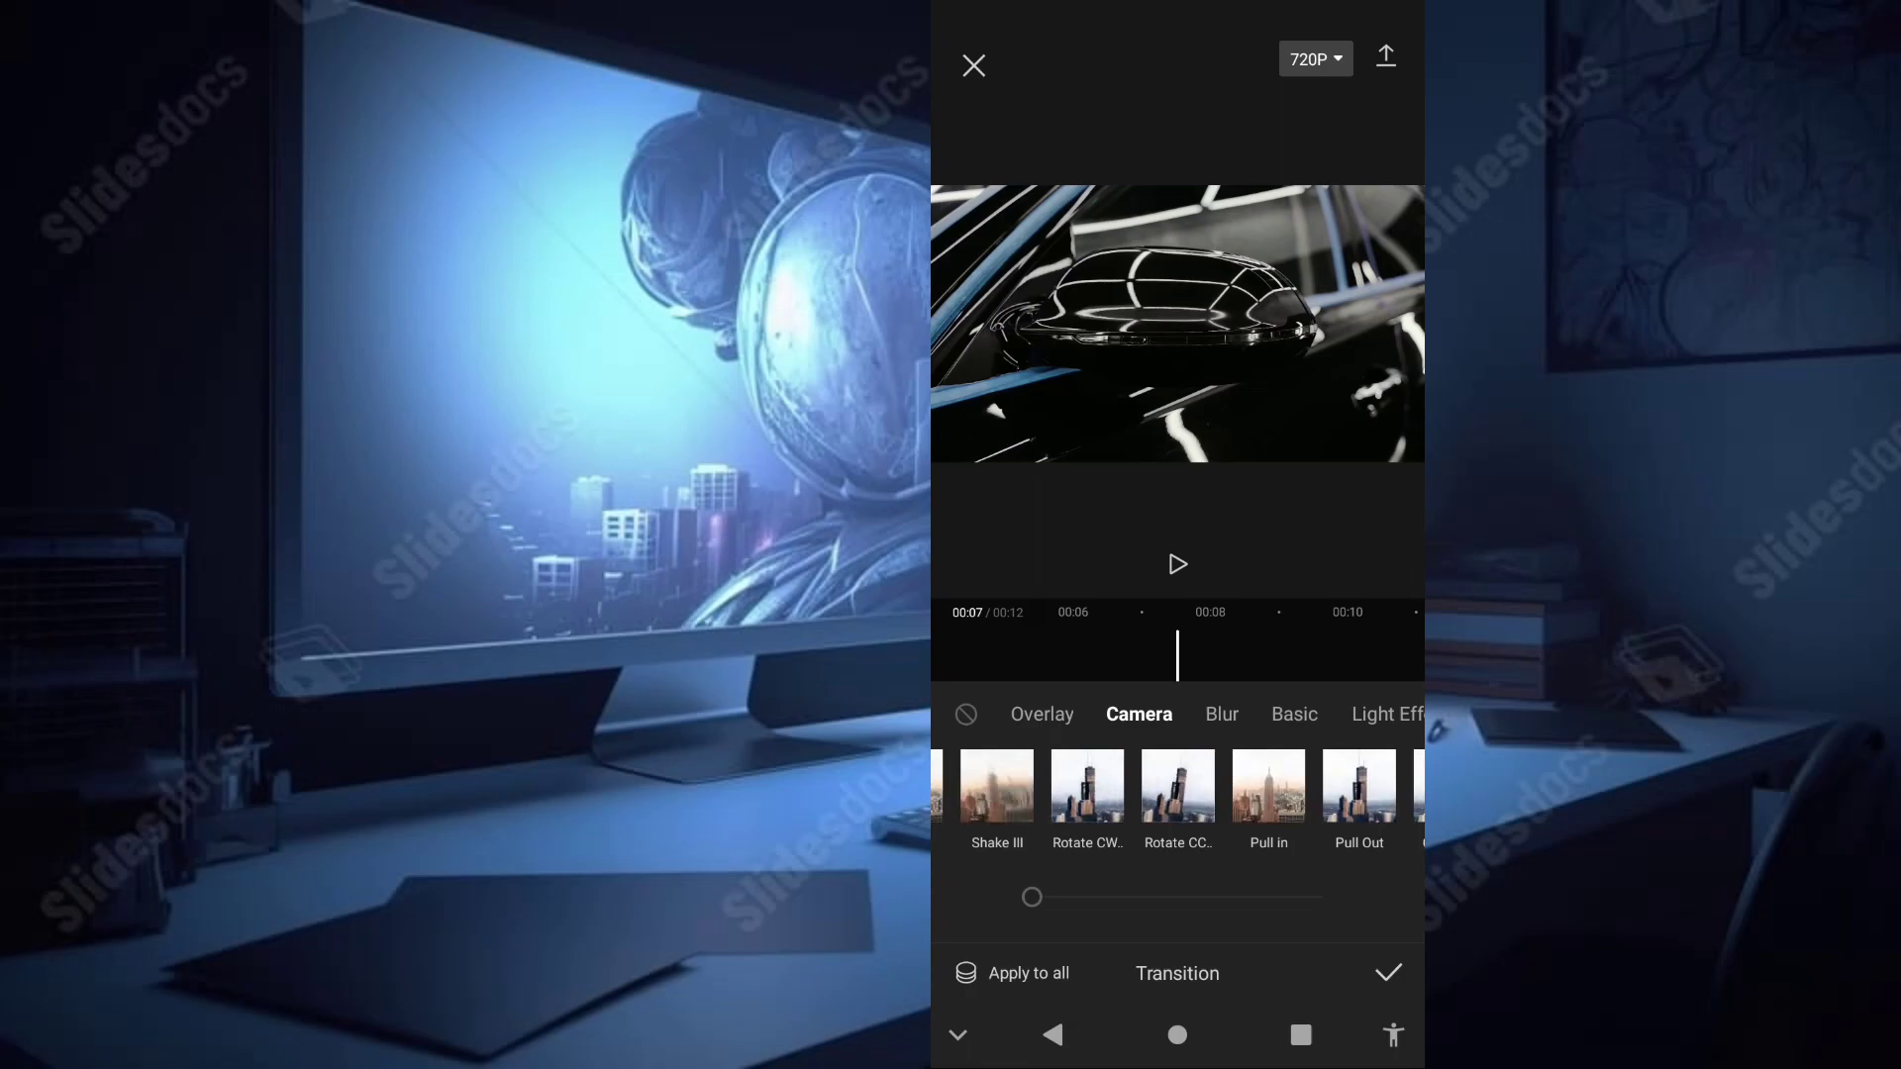
pyautogui.click(1270, 787)
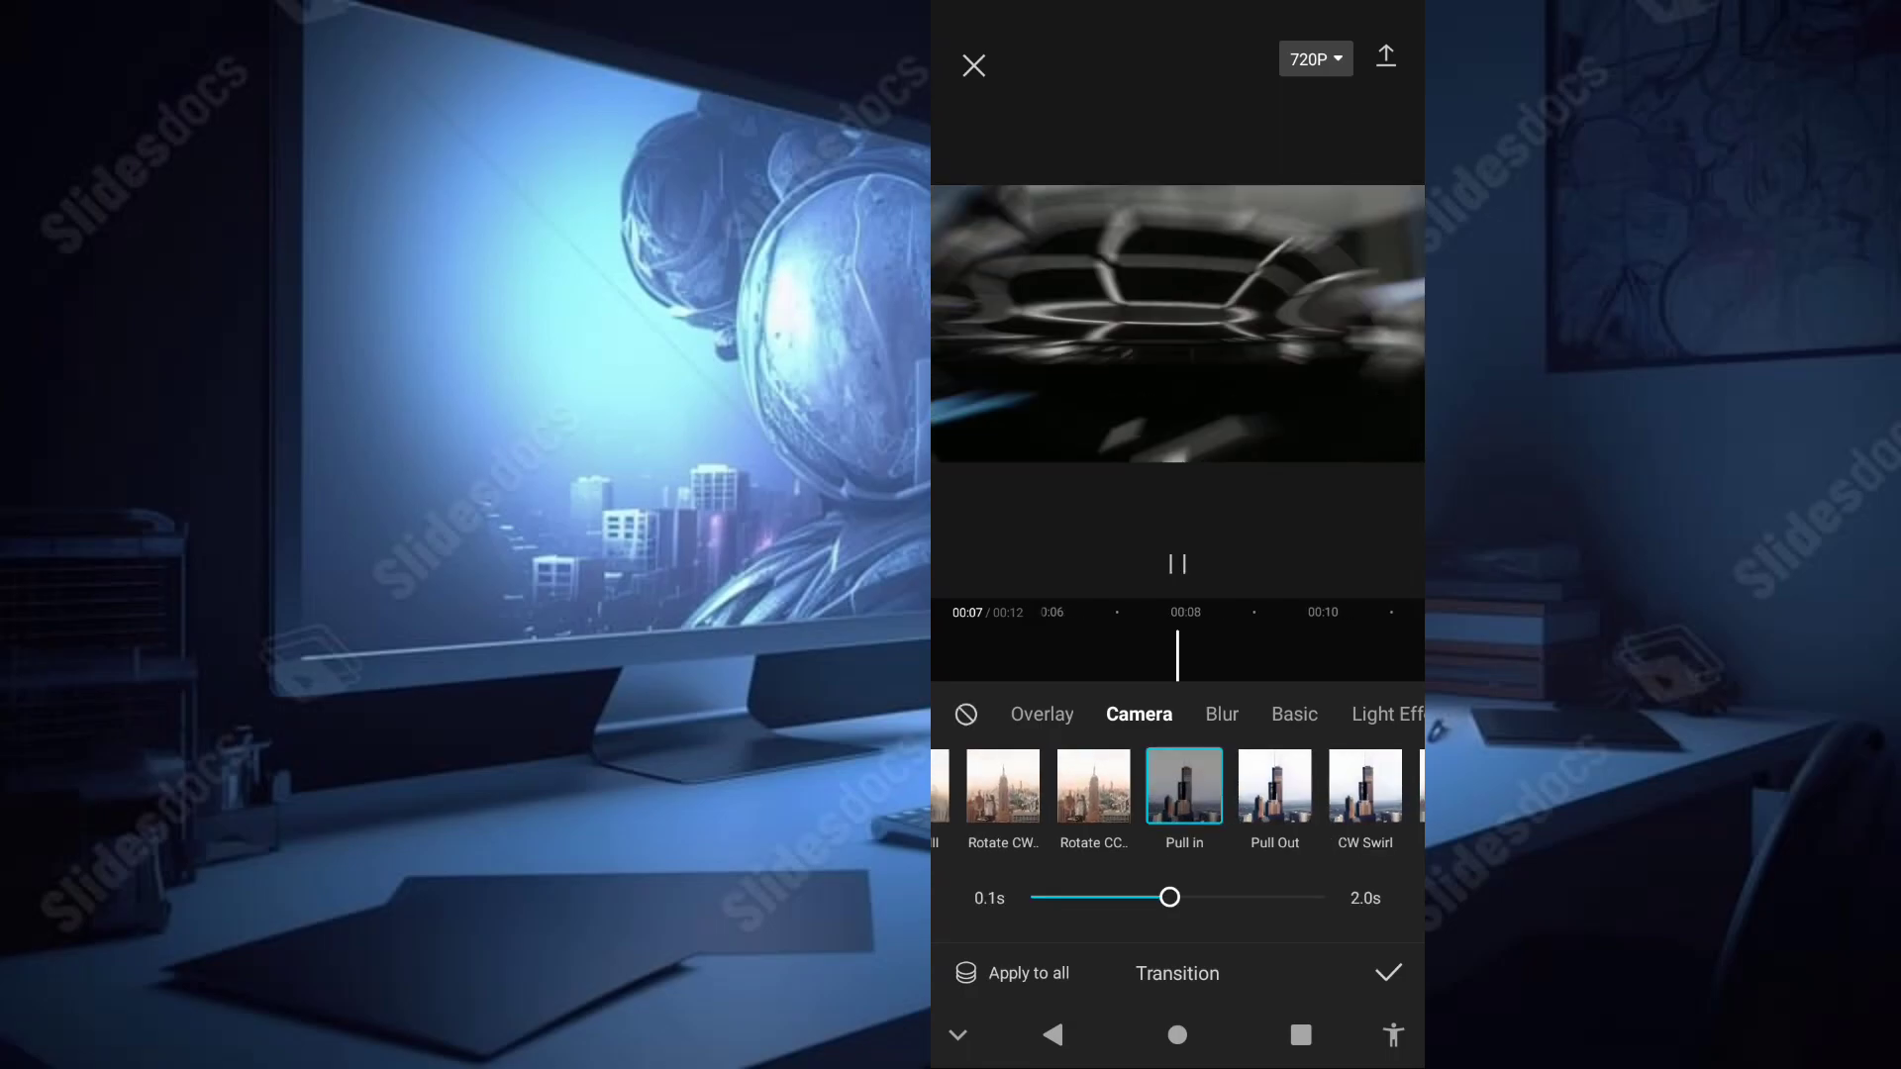
pyautogui.moveTo(1169, 897); pyautogui.dragTo(1122, 896)
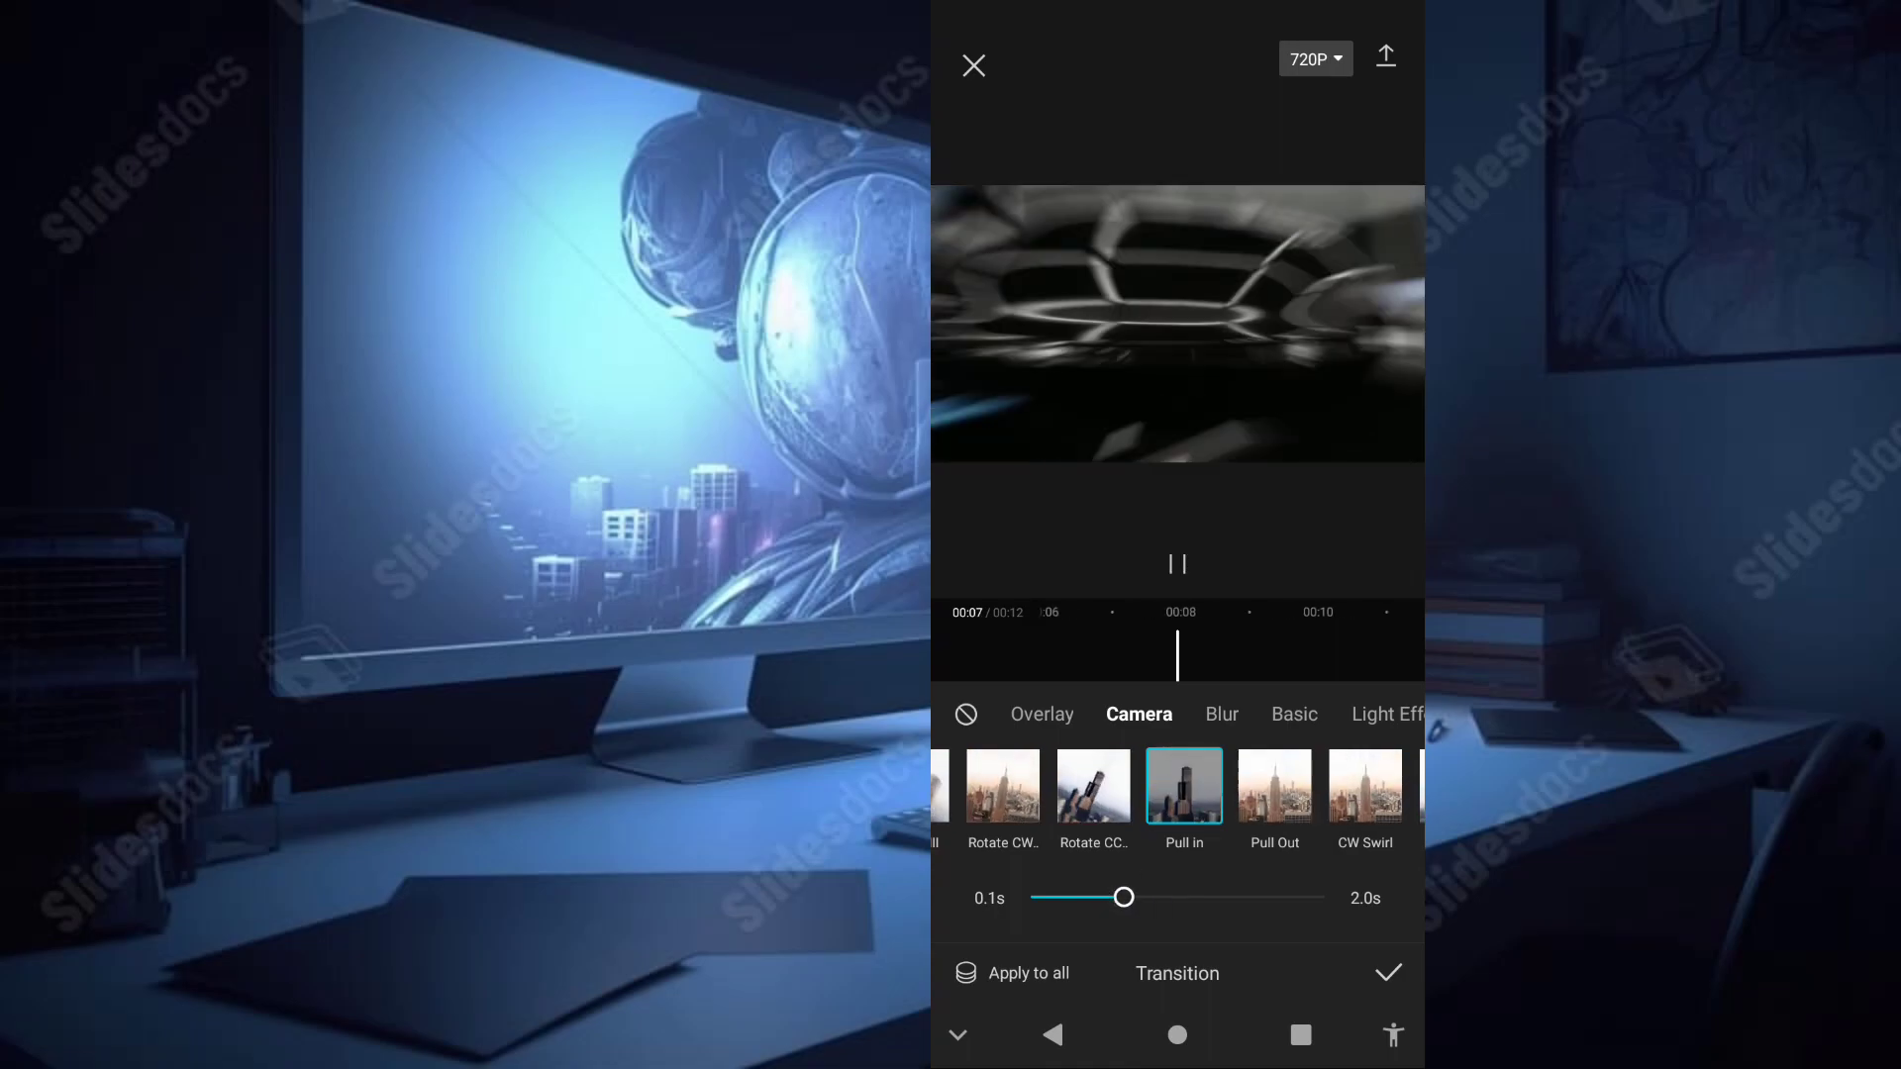
pyautogui.click(1388, 973)
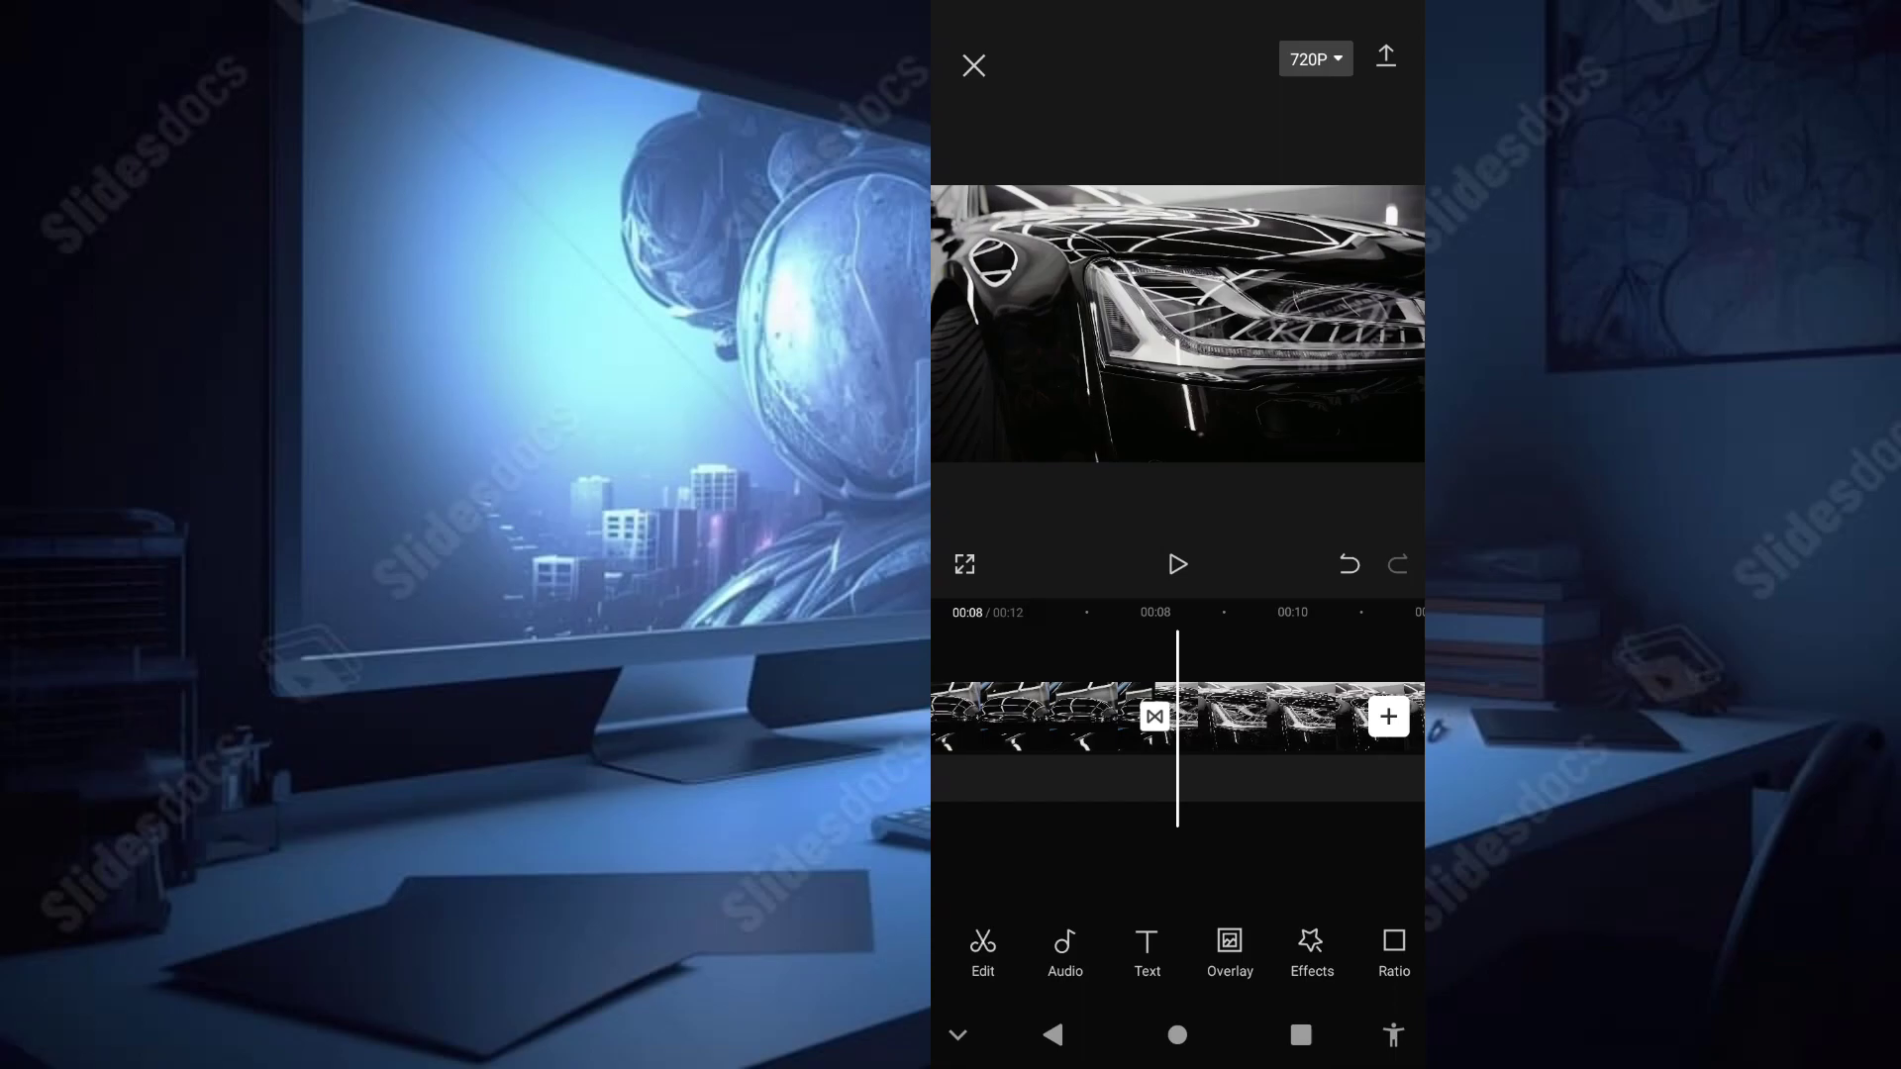
# Step: Apply the Zoom Lens video effect from the Lens category starting at the 00:03 junction
pyautogui.moveTo(1298, 869)
pyautogui.mouseDown()
pyautogui.moveTo(1243, 844)
pyautogui.moveTo(1307, 837)
pyautogui.moveTo(1235, 836)
pyautogui.mouseUp()
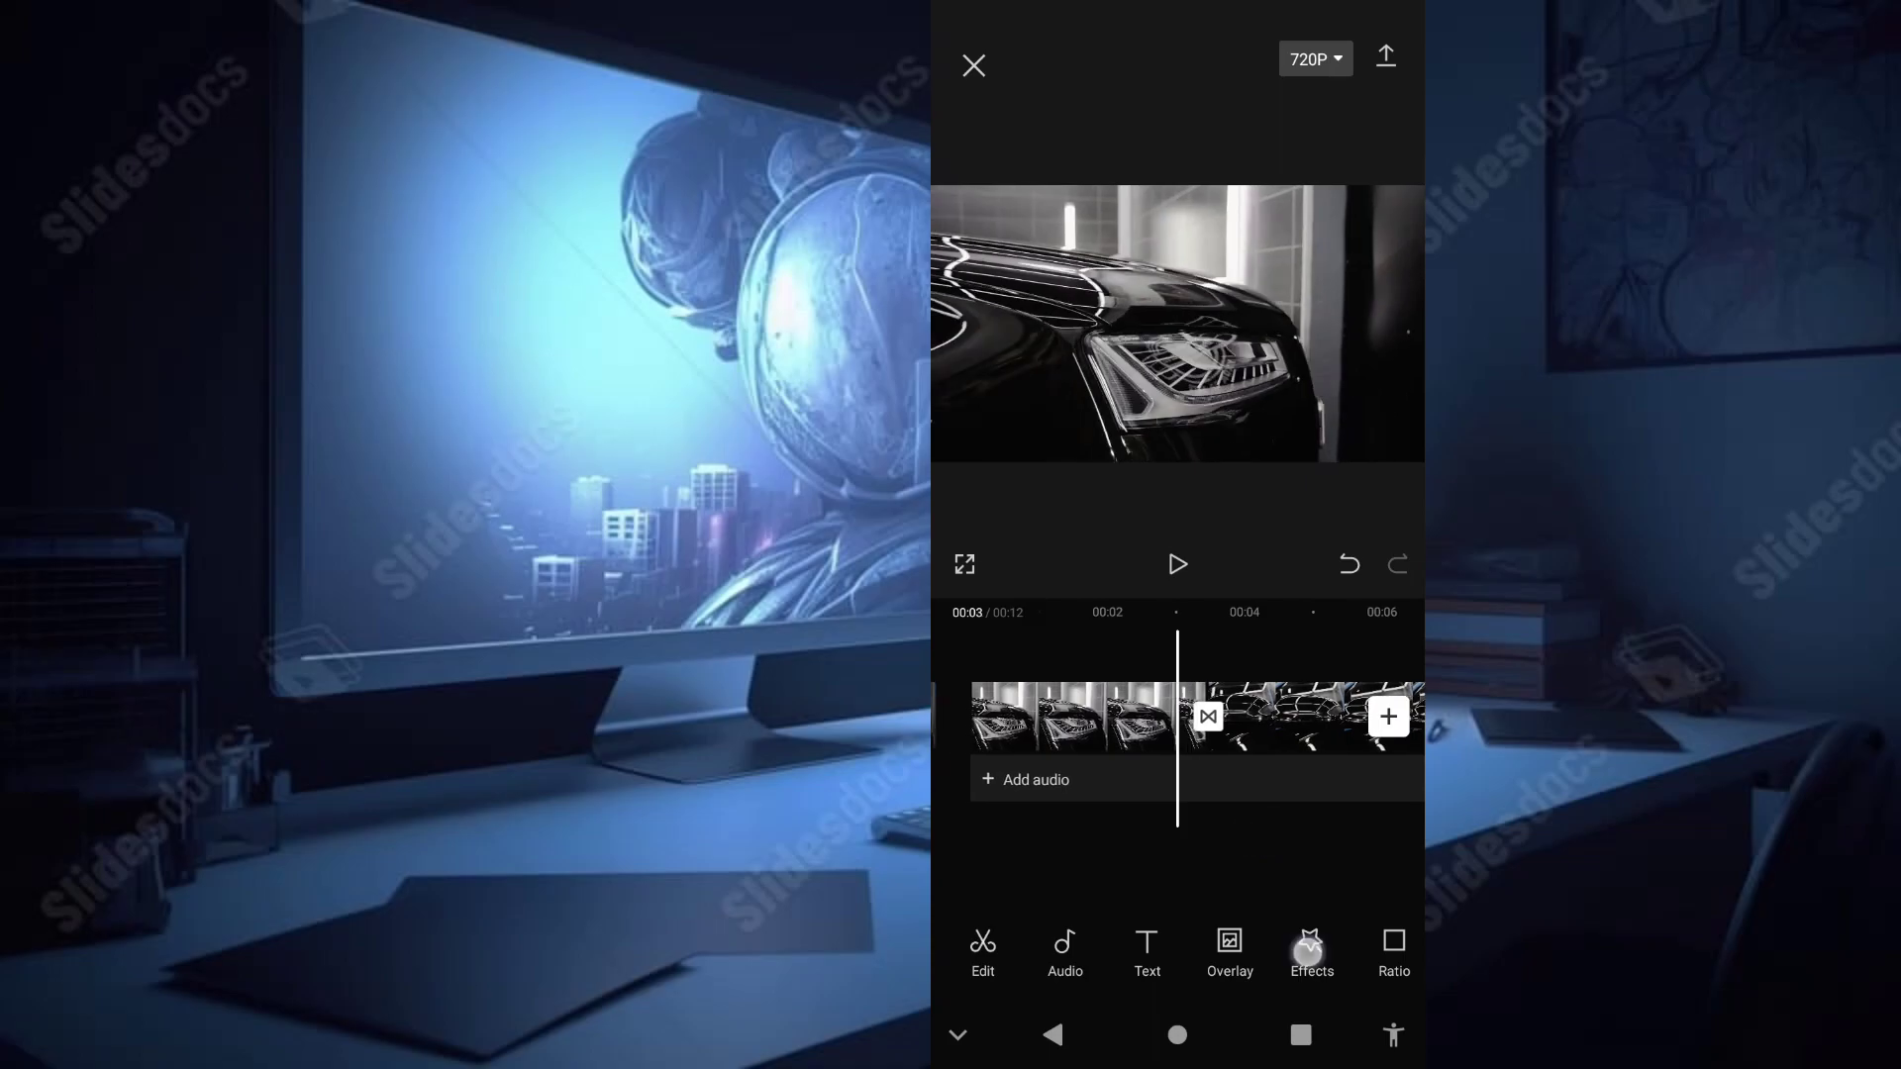
pyautogui.click(1307, 952)
pyautogui.click(1084, 948)
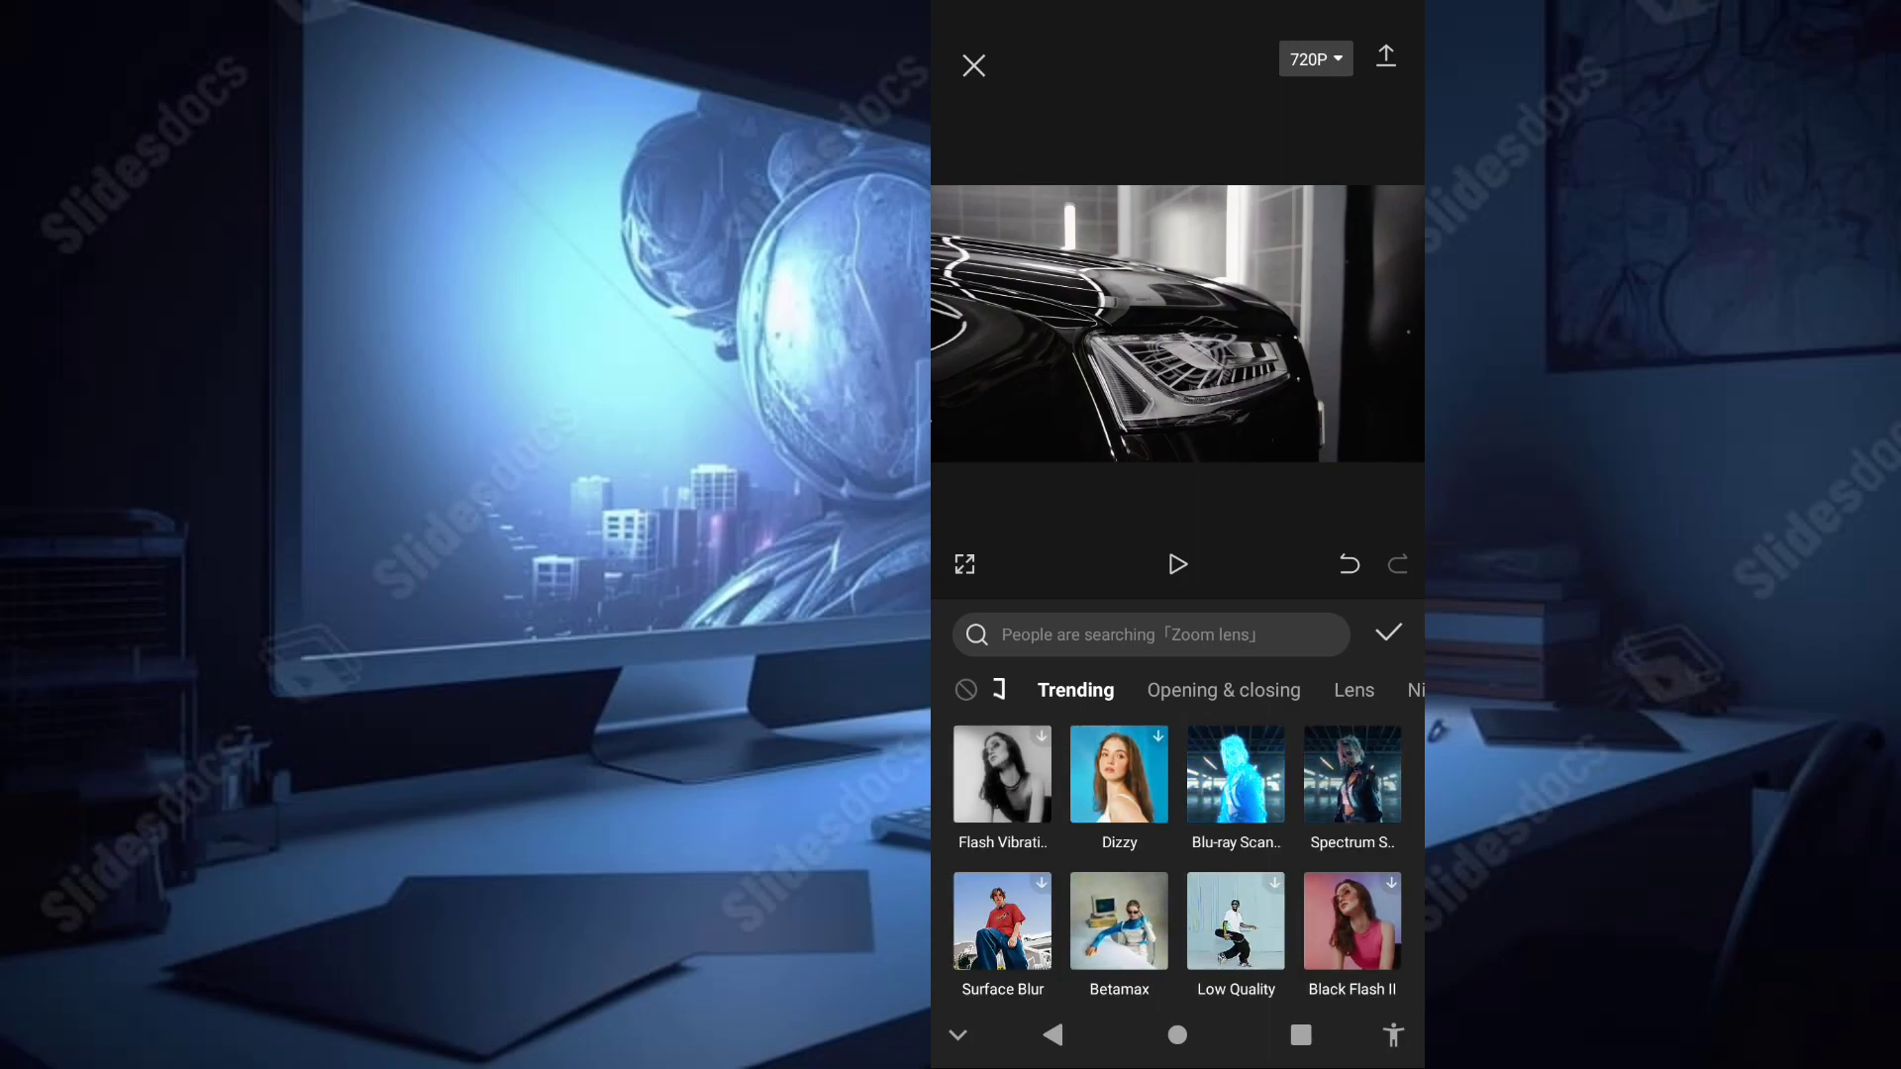
pyautogui.click(1258, 686)
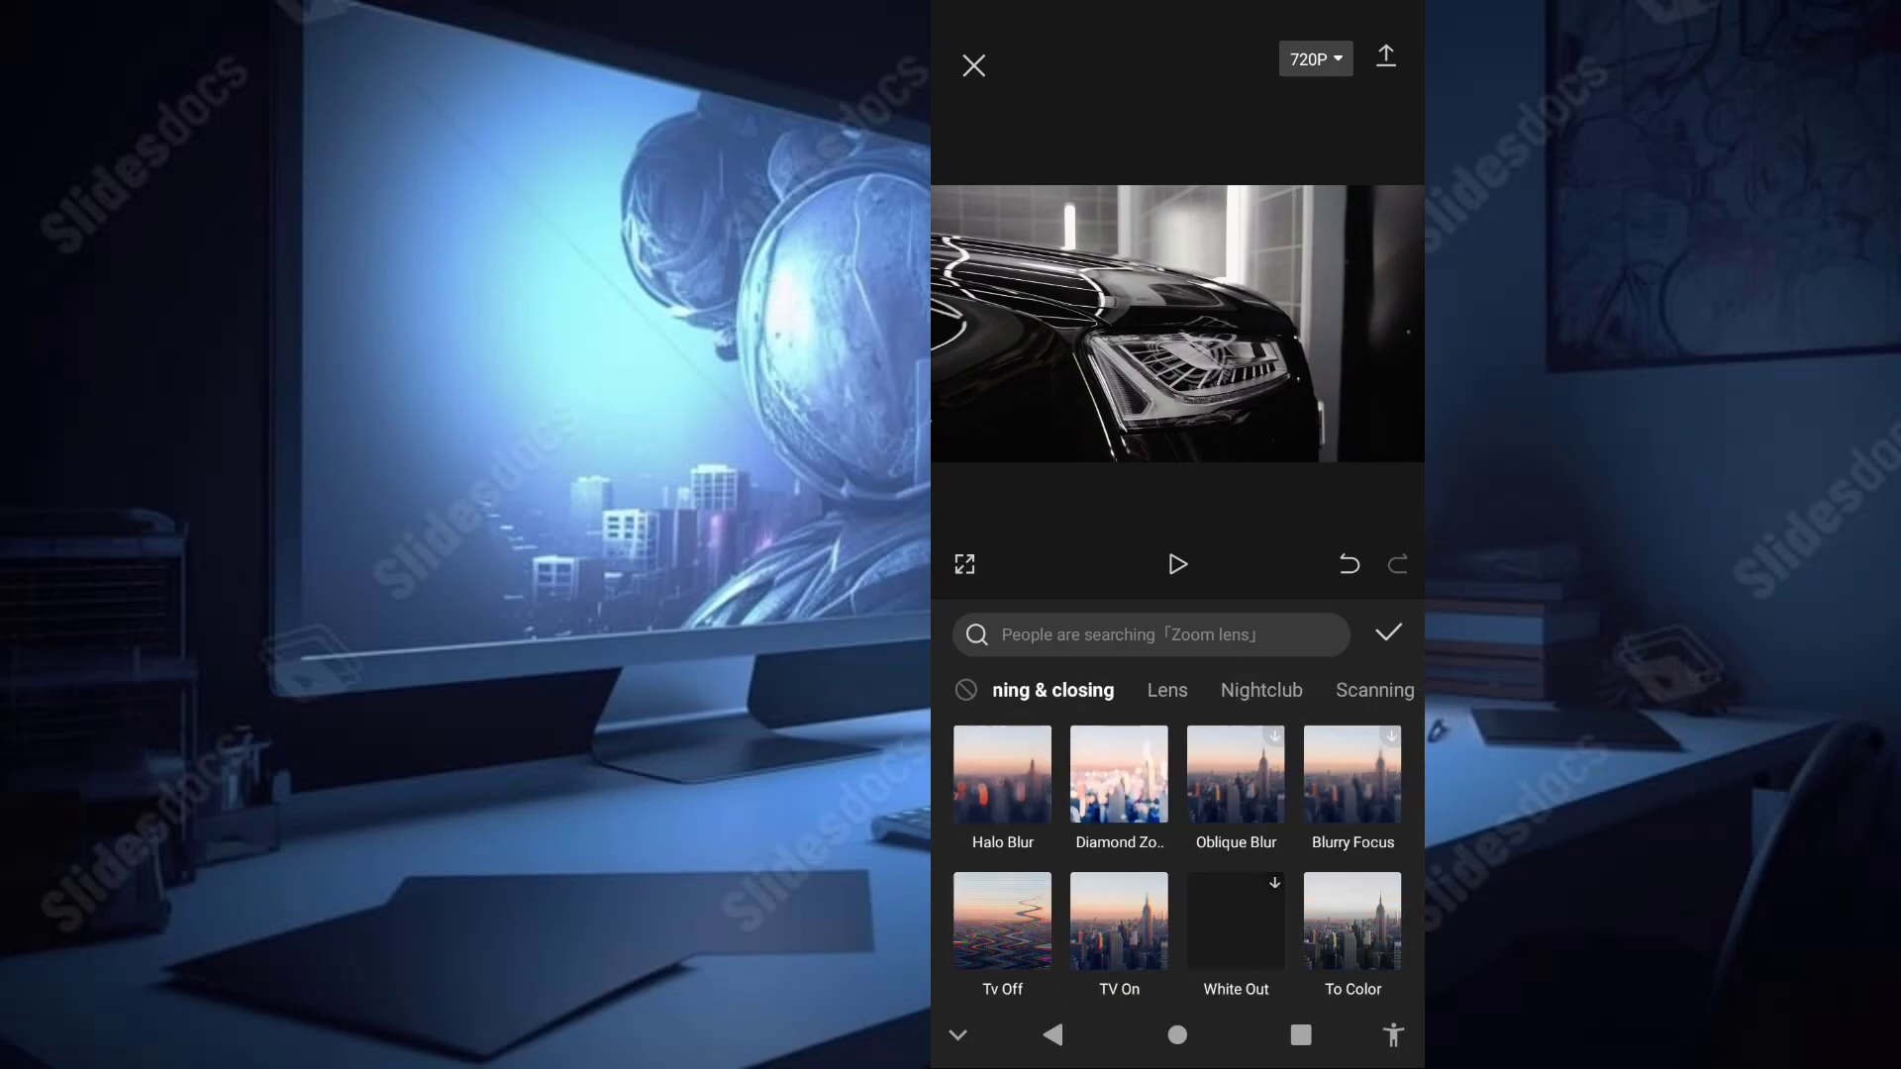
pyautogui.moveTo(1242, 966); pyautogui.dragTo(1245, 849)
pyautogui.click(1235, 844)
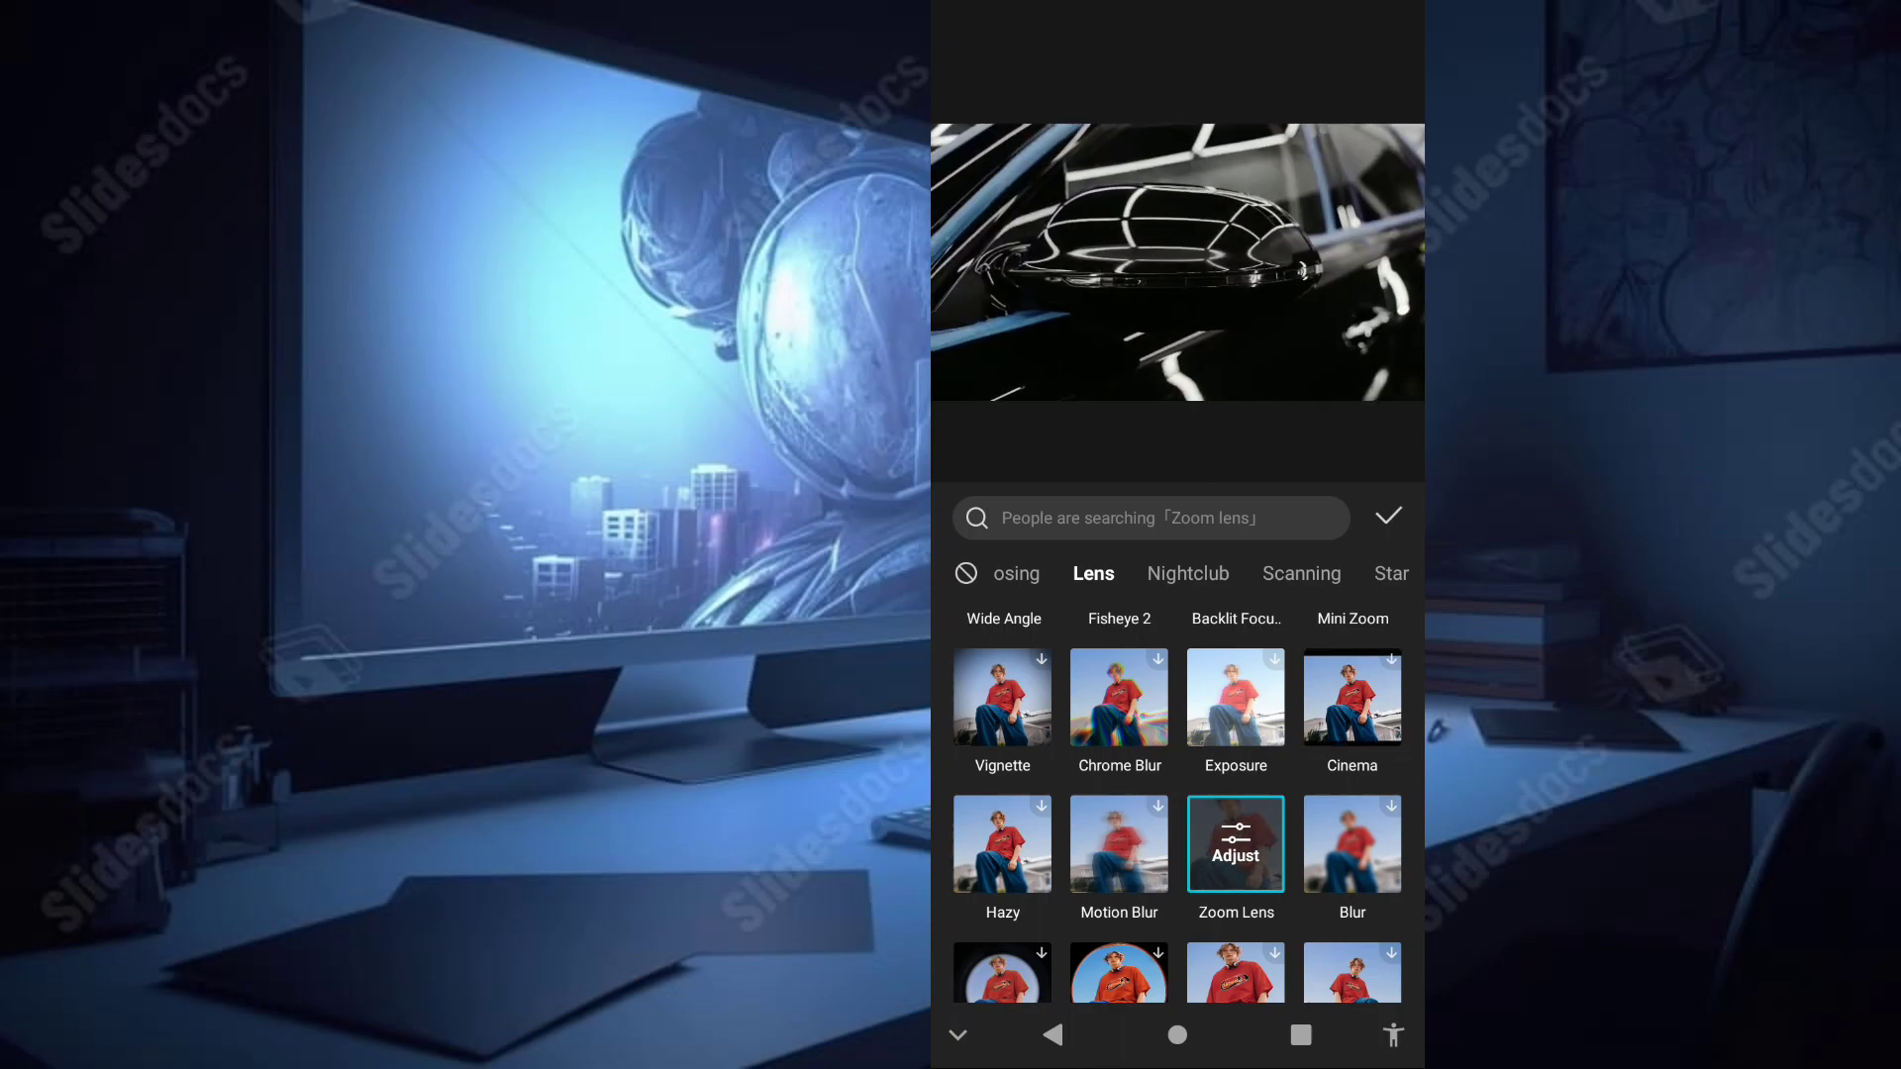
pyautogui.click(1388, 516)
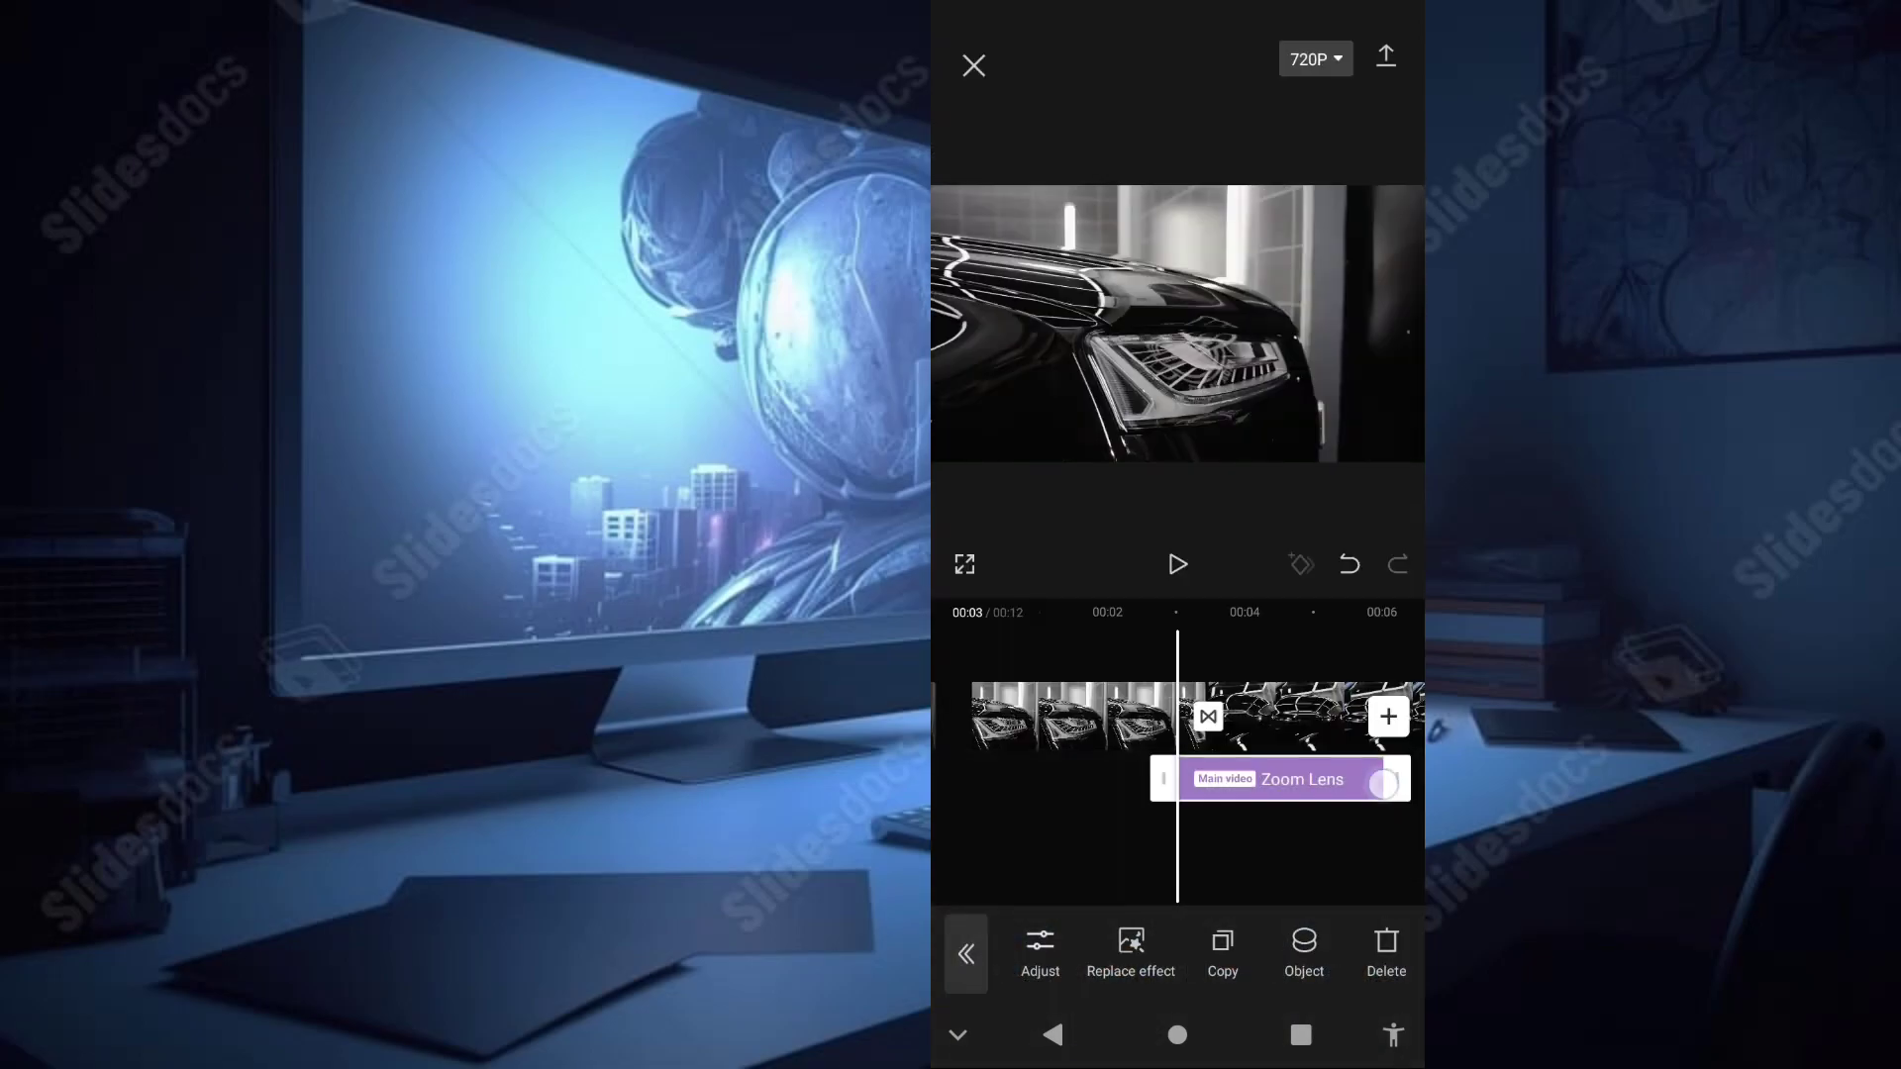
# Step: Trim the Zoom Lens effect to roughly one second around the first transition
pyautogui.moveTo(1383, 784); pyautogui.dragTo(1173, 802)
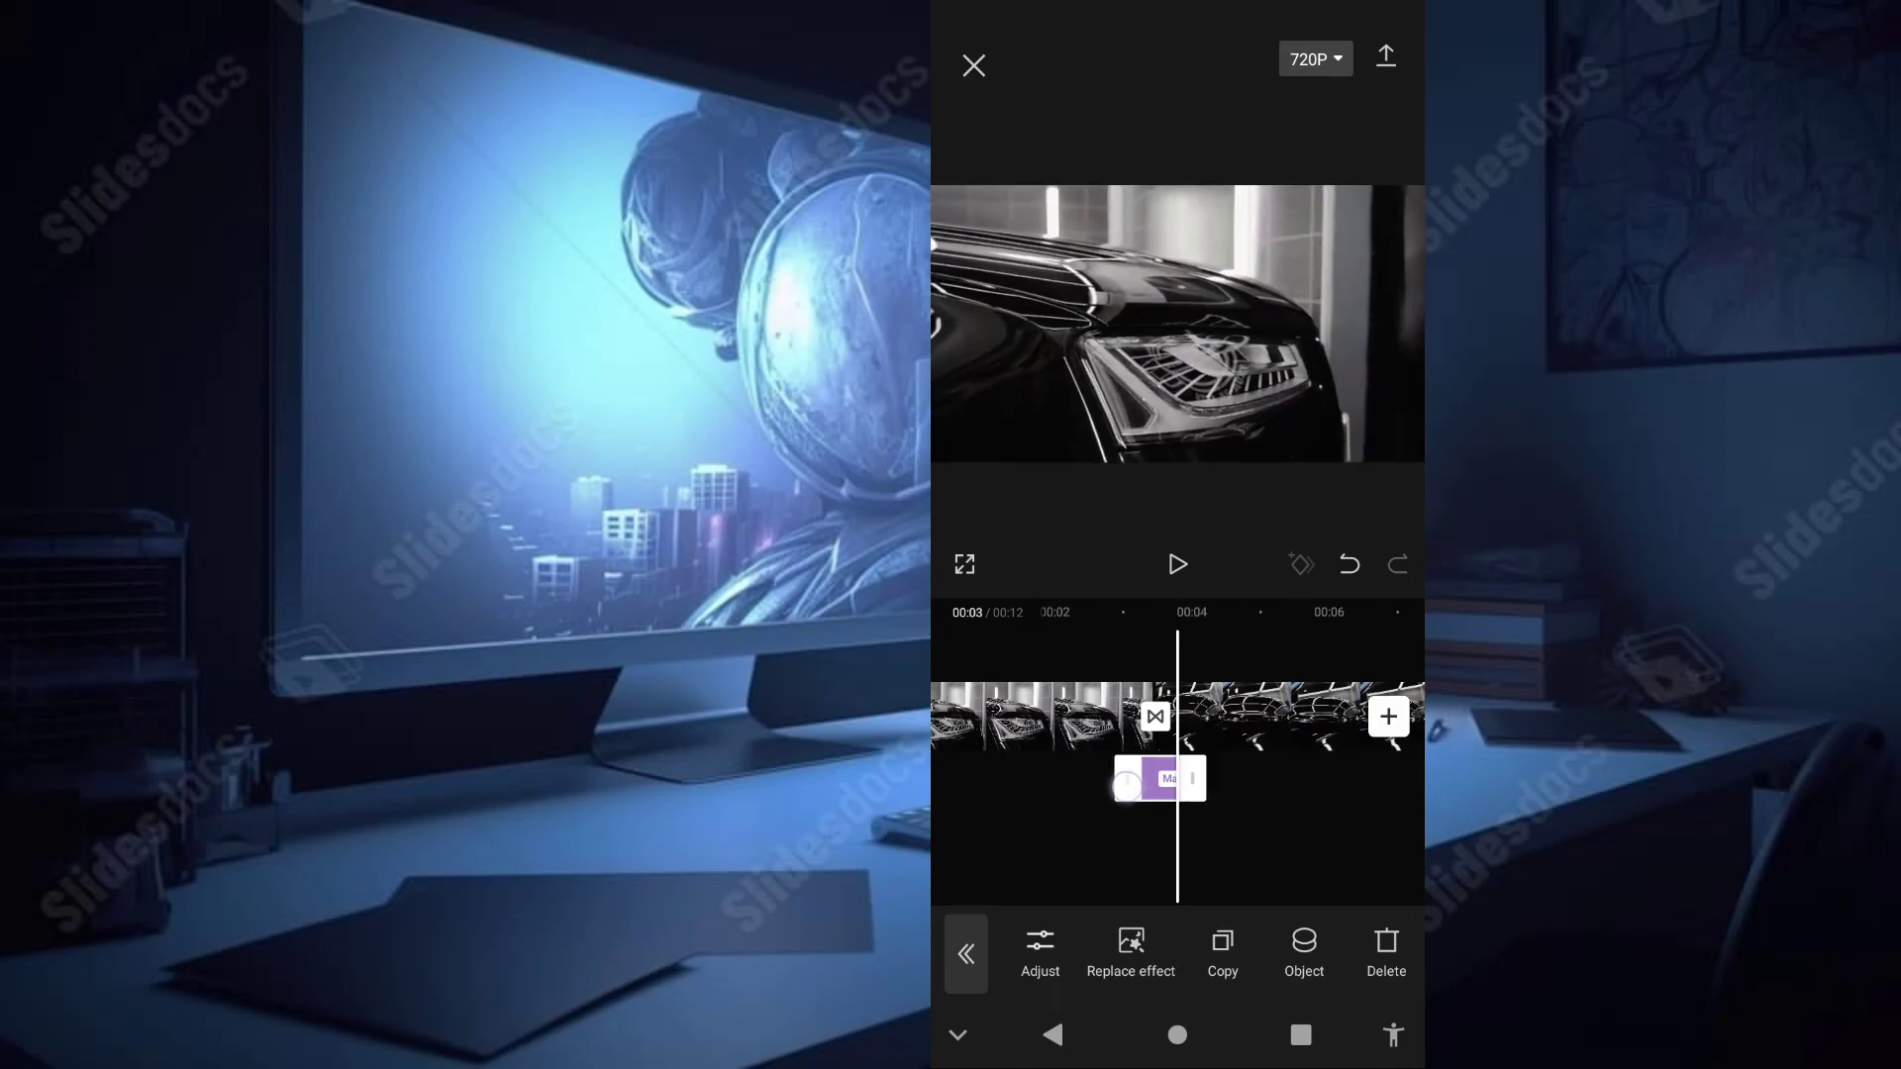
pyautogui.moveTo(1119, 785); pyautogui.dragTo(1130, 785)
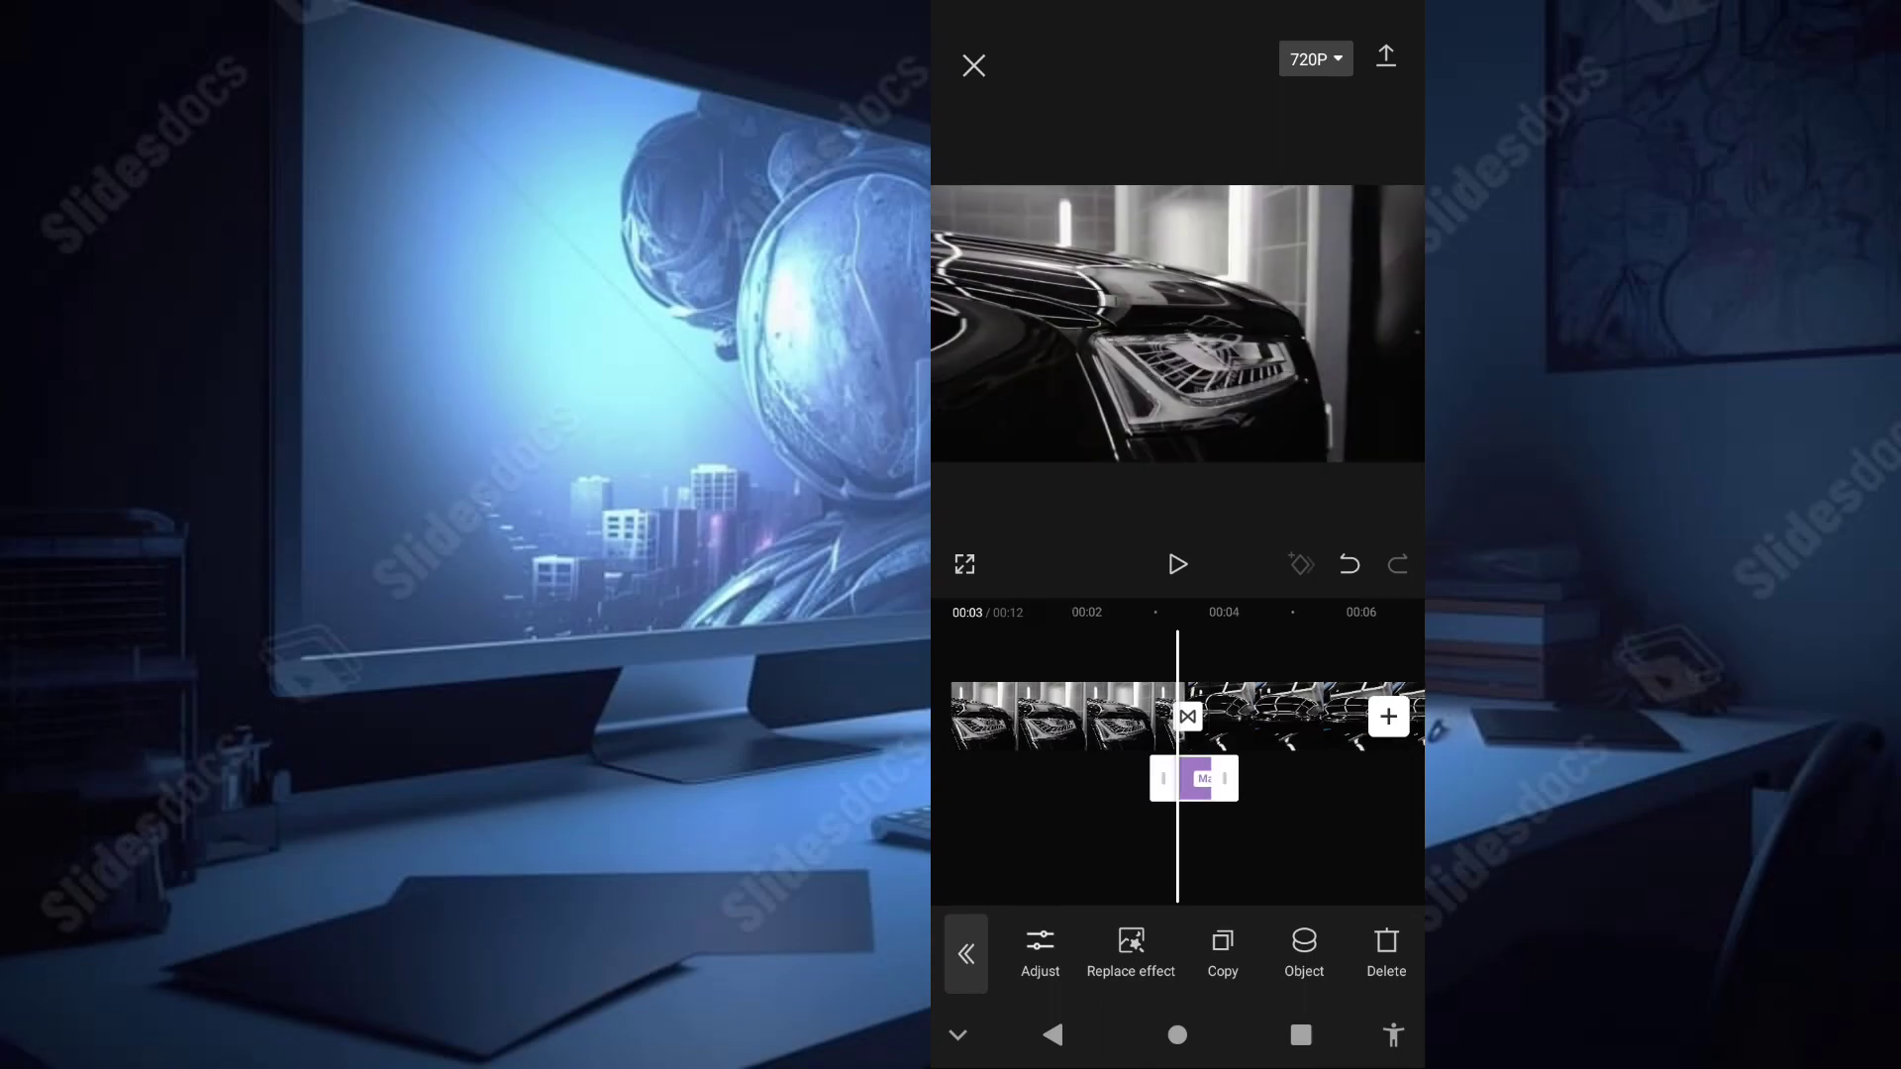
pyautogui.moveTo(1266, 855); pyautogui.dragTo(1312, 837)
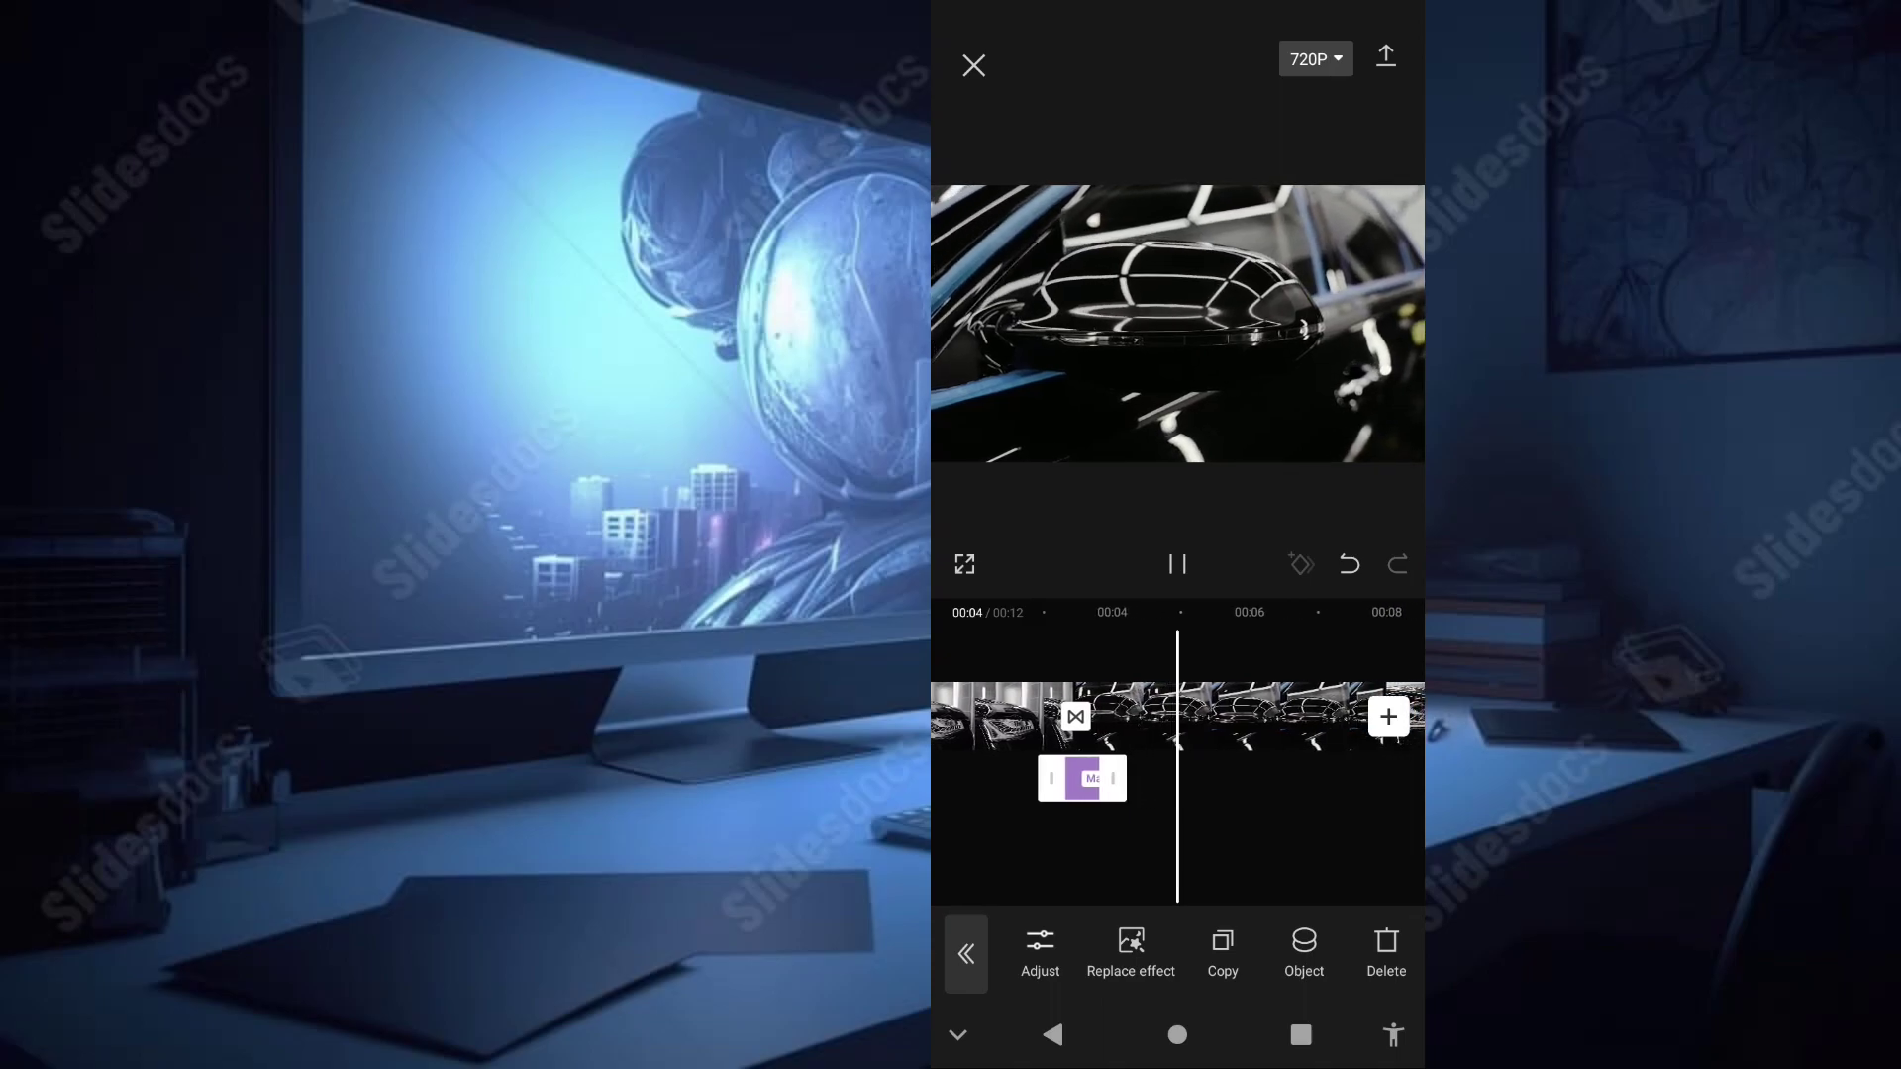
pyautogui.moveTo(1277, 818)
pyautogui.mouseDown()
pyautogui.moveTo(1332, 821)
pyautogui.moveTo(1277, 827)
pyautogui.mouseUp()
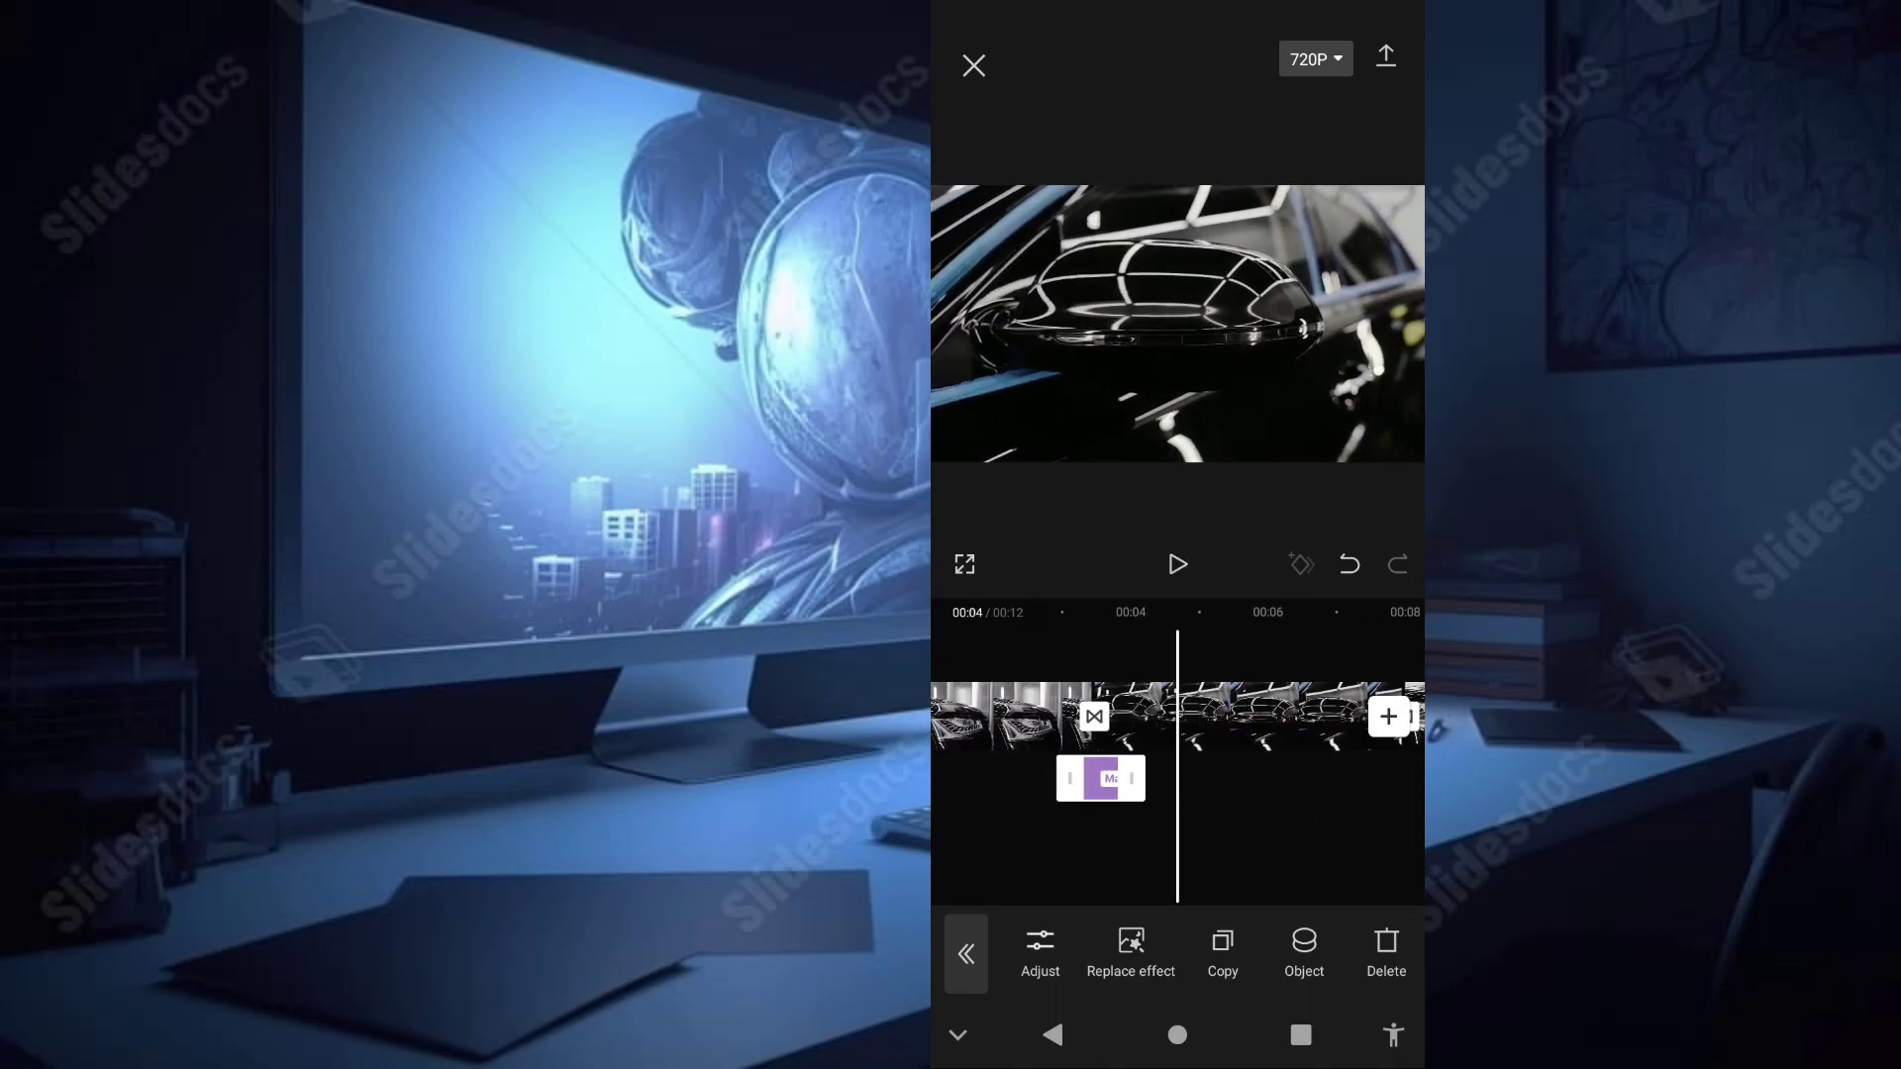
pyautogui.moveTo(1255, 942); pyautogui.dragTo(1241, 942)
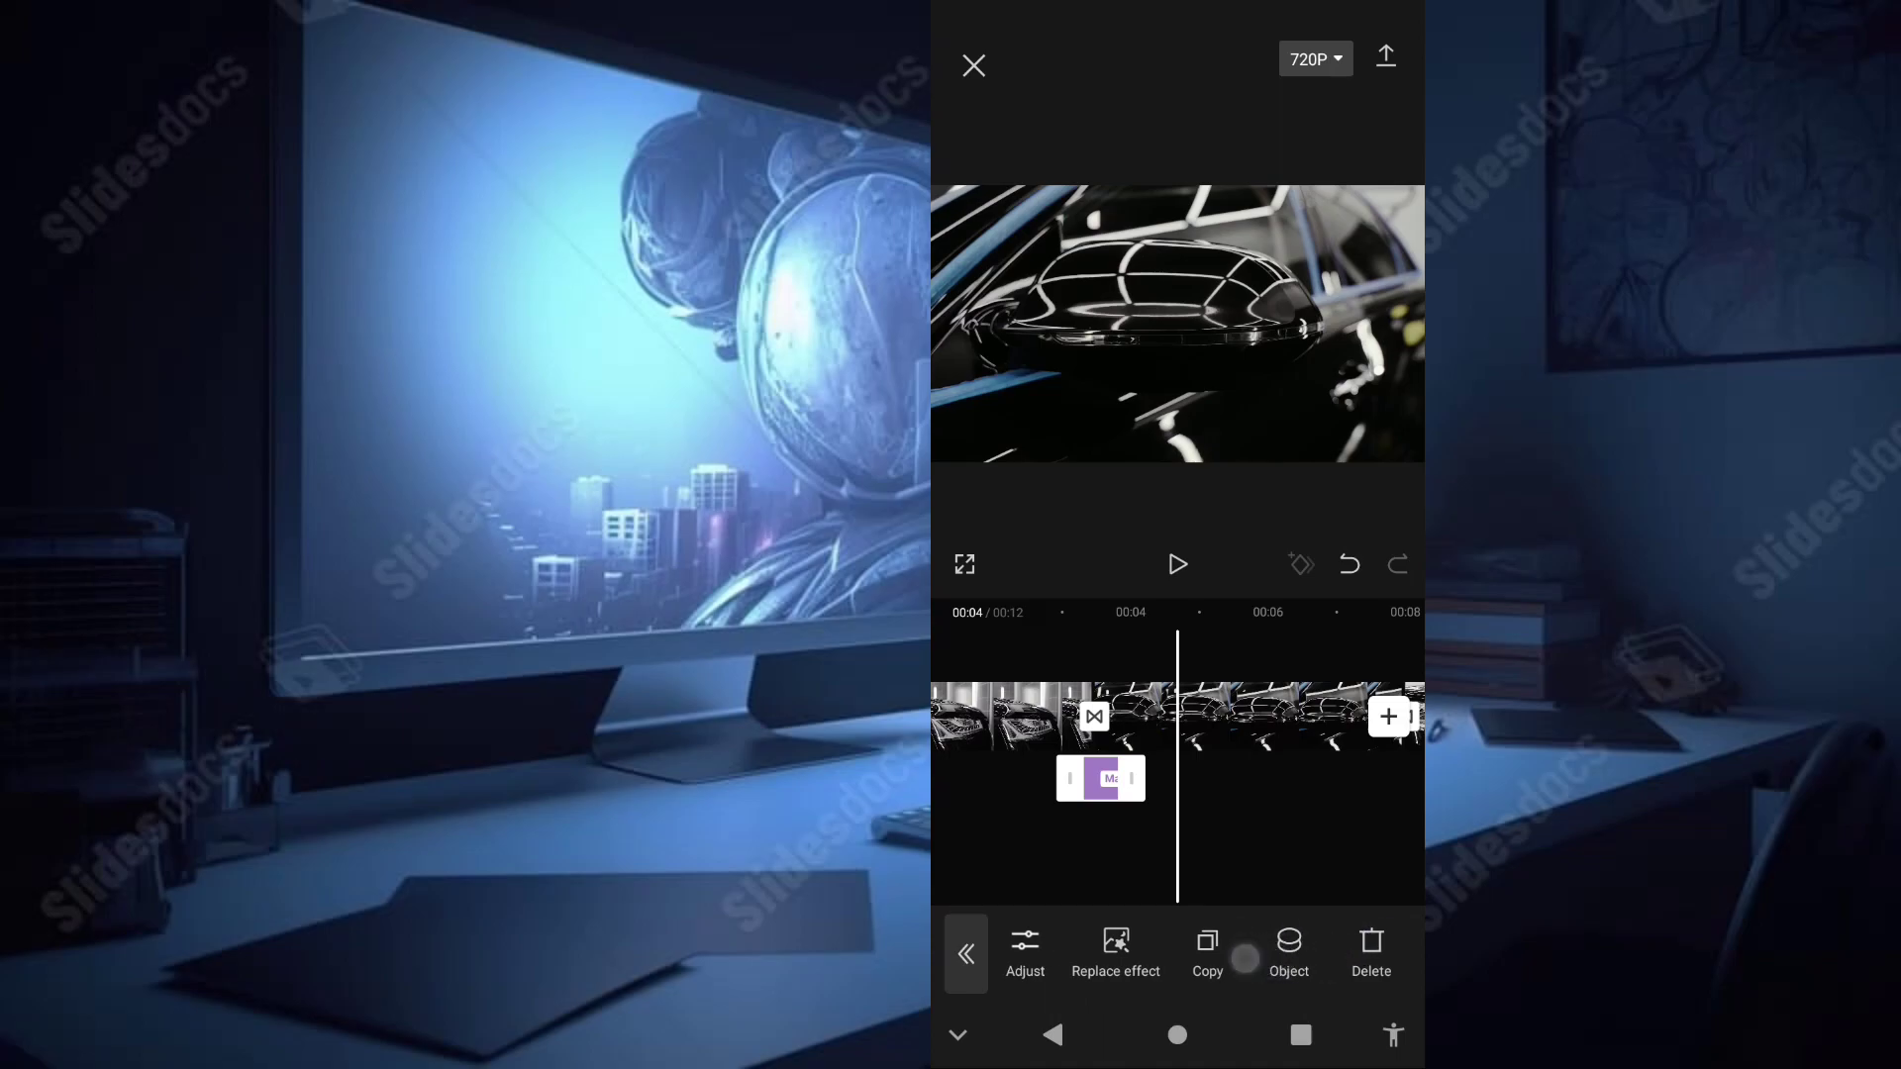
# Step: Duplicate the Zoom Lens effect and place the copy at the 00:08 junction
pyautogui.click(1207, 948)
pyautogui.moveTo(1107, 833)
pyautogui.mouseDown()
pyautogui.moveTo(1232, 833)
pyautogui.moveTo(1179, 786)
pyautogui.mouseUp()
pyautogui.click(1252, 836)
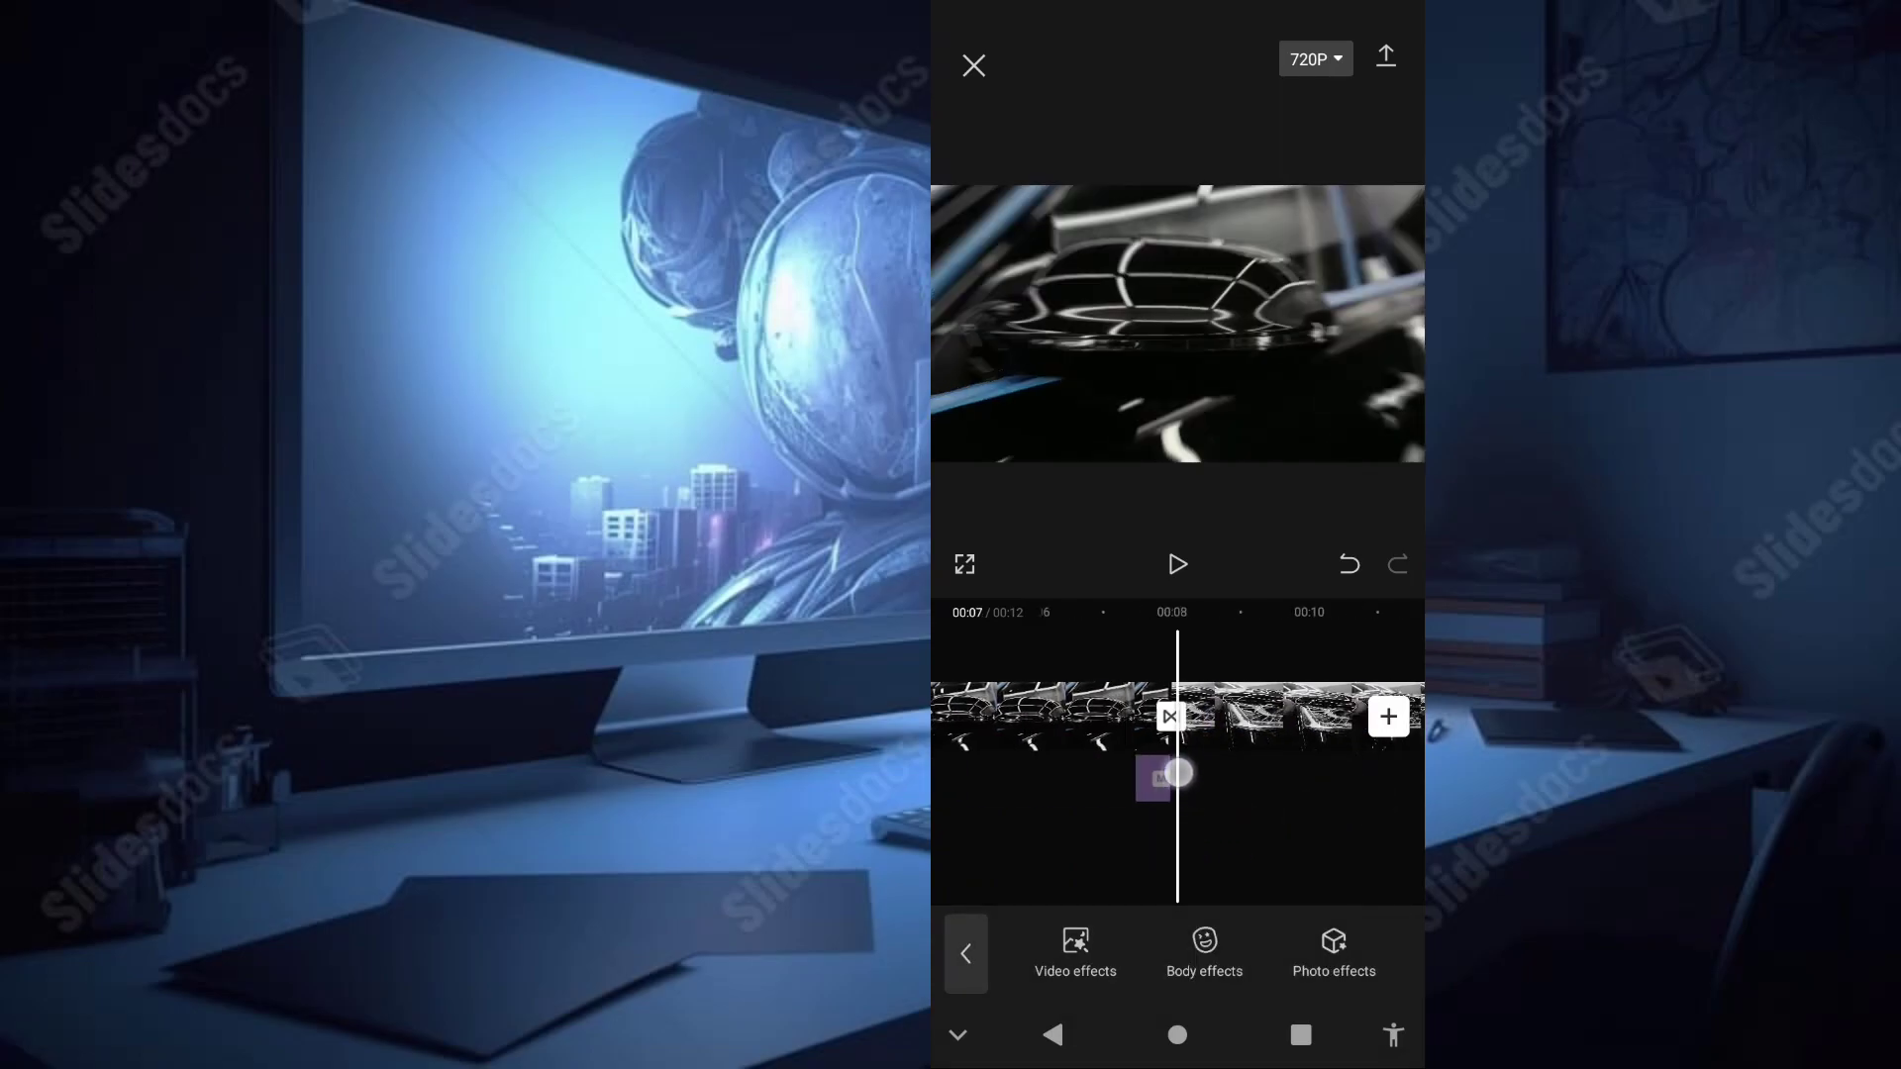
pyautogui.moveTo(1180, 773); pyautogui.dragTo(1189, 773)
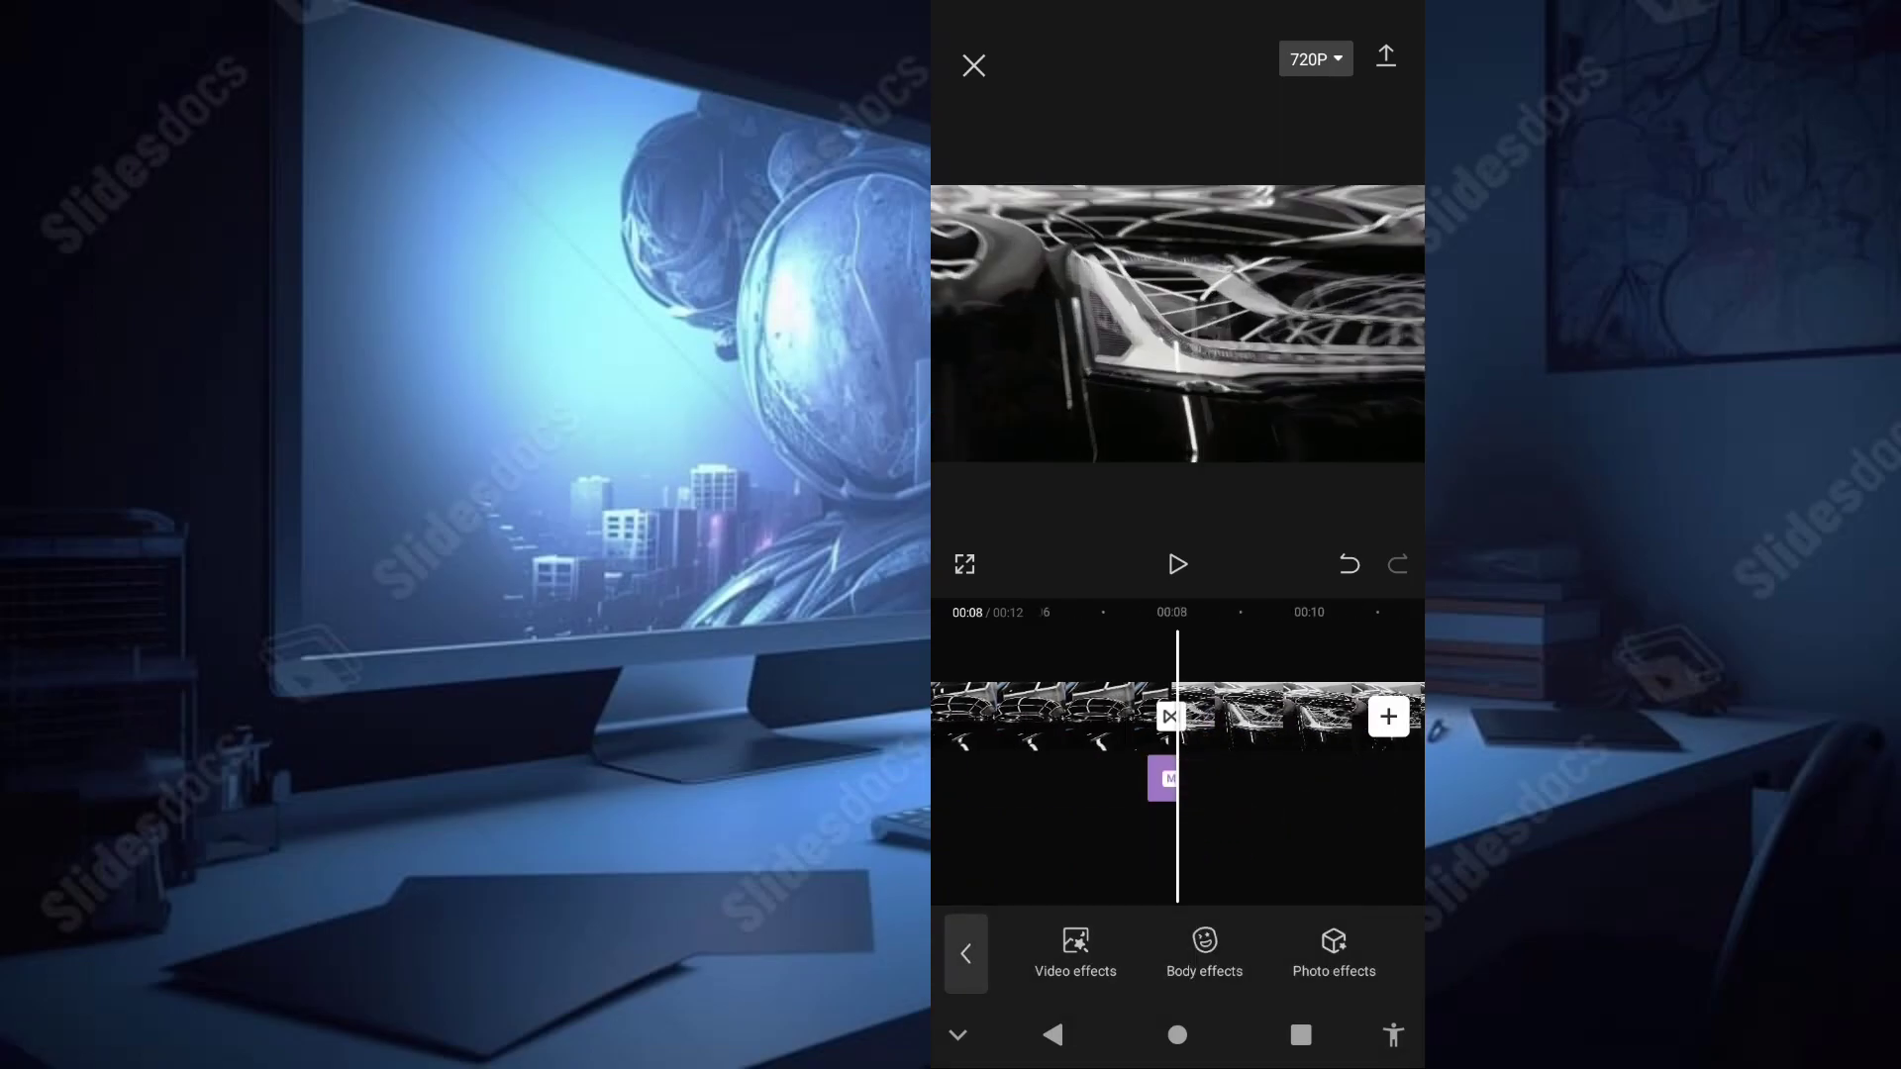
pyautogui.click(1179, 777)
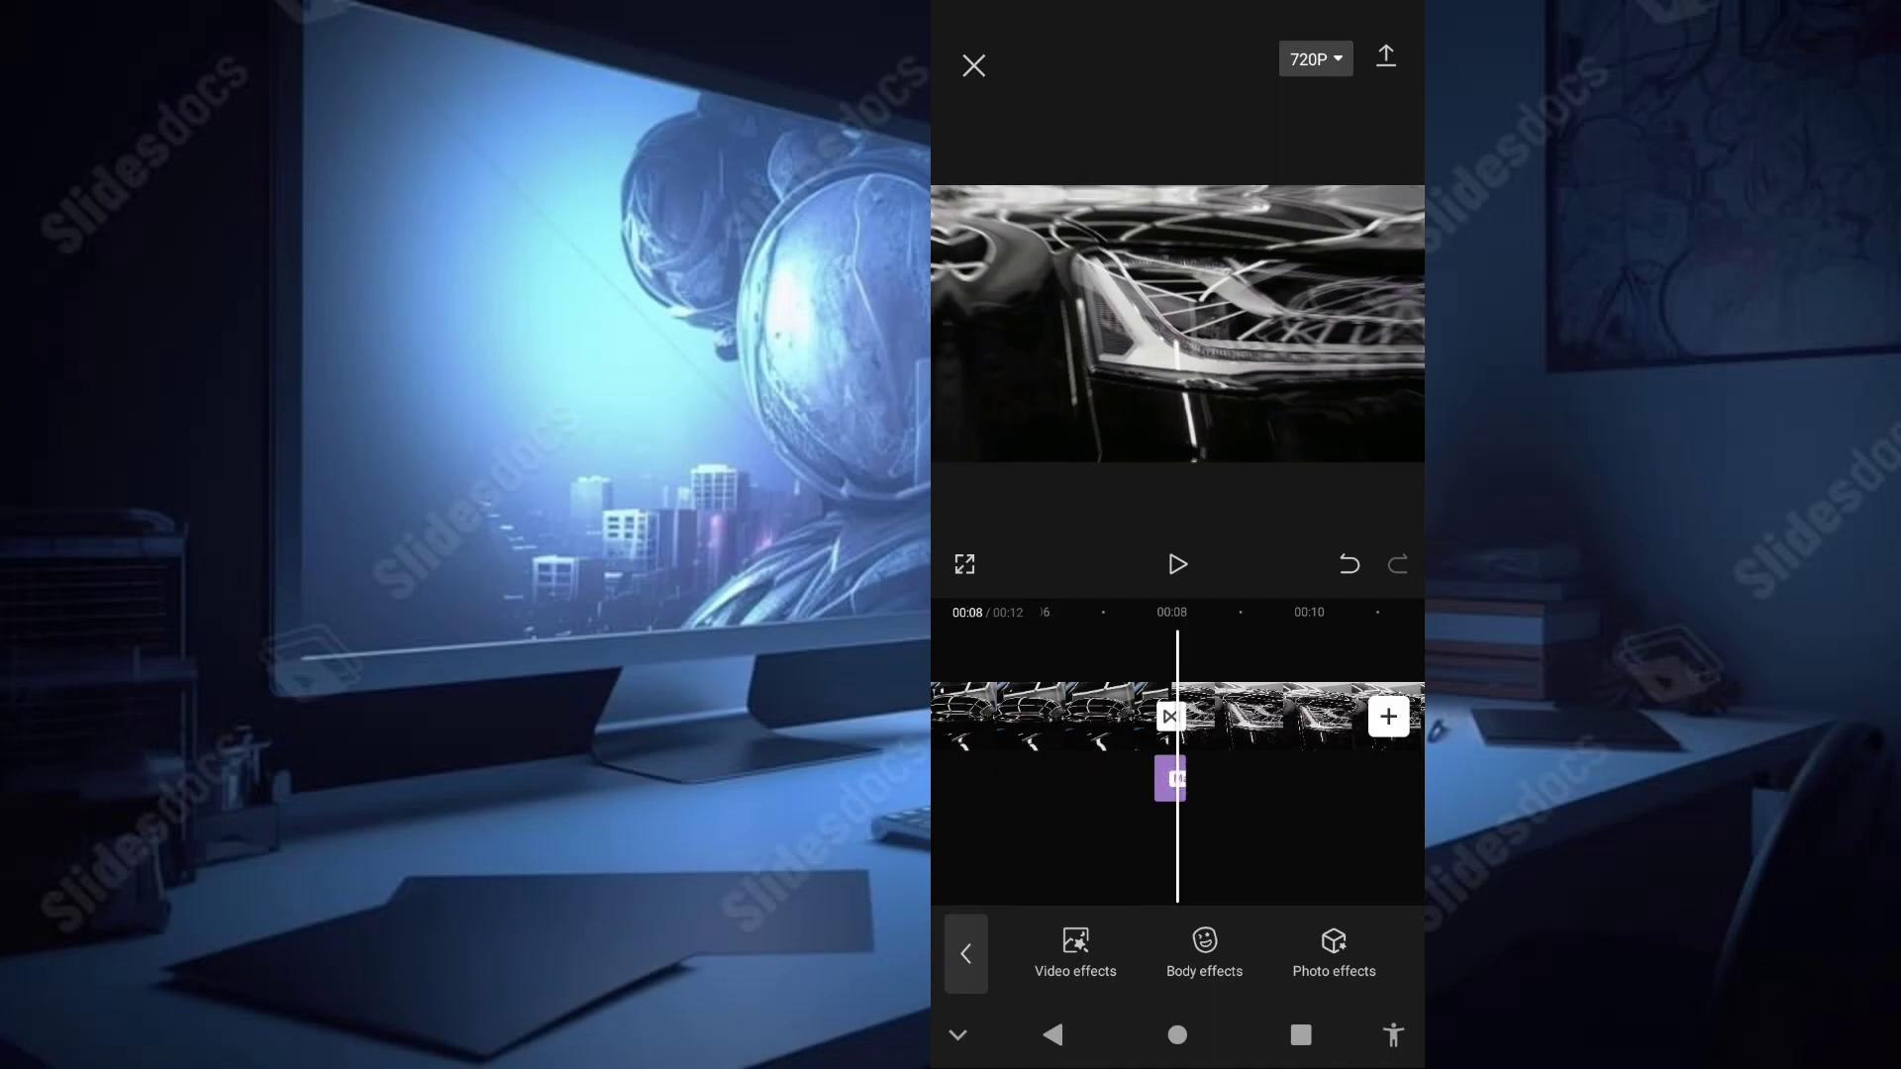
pyautogui.click(1170, 778)
pyautogui.click(1159, 860)
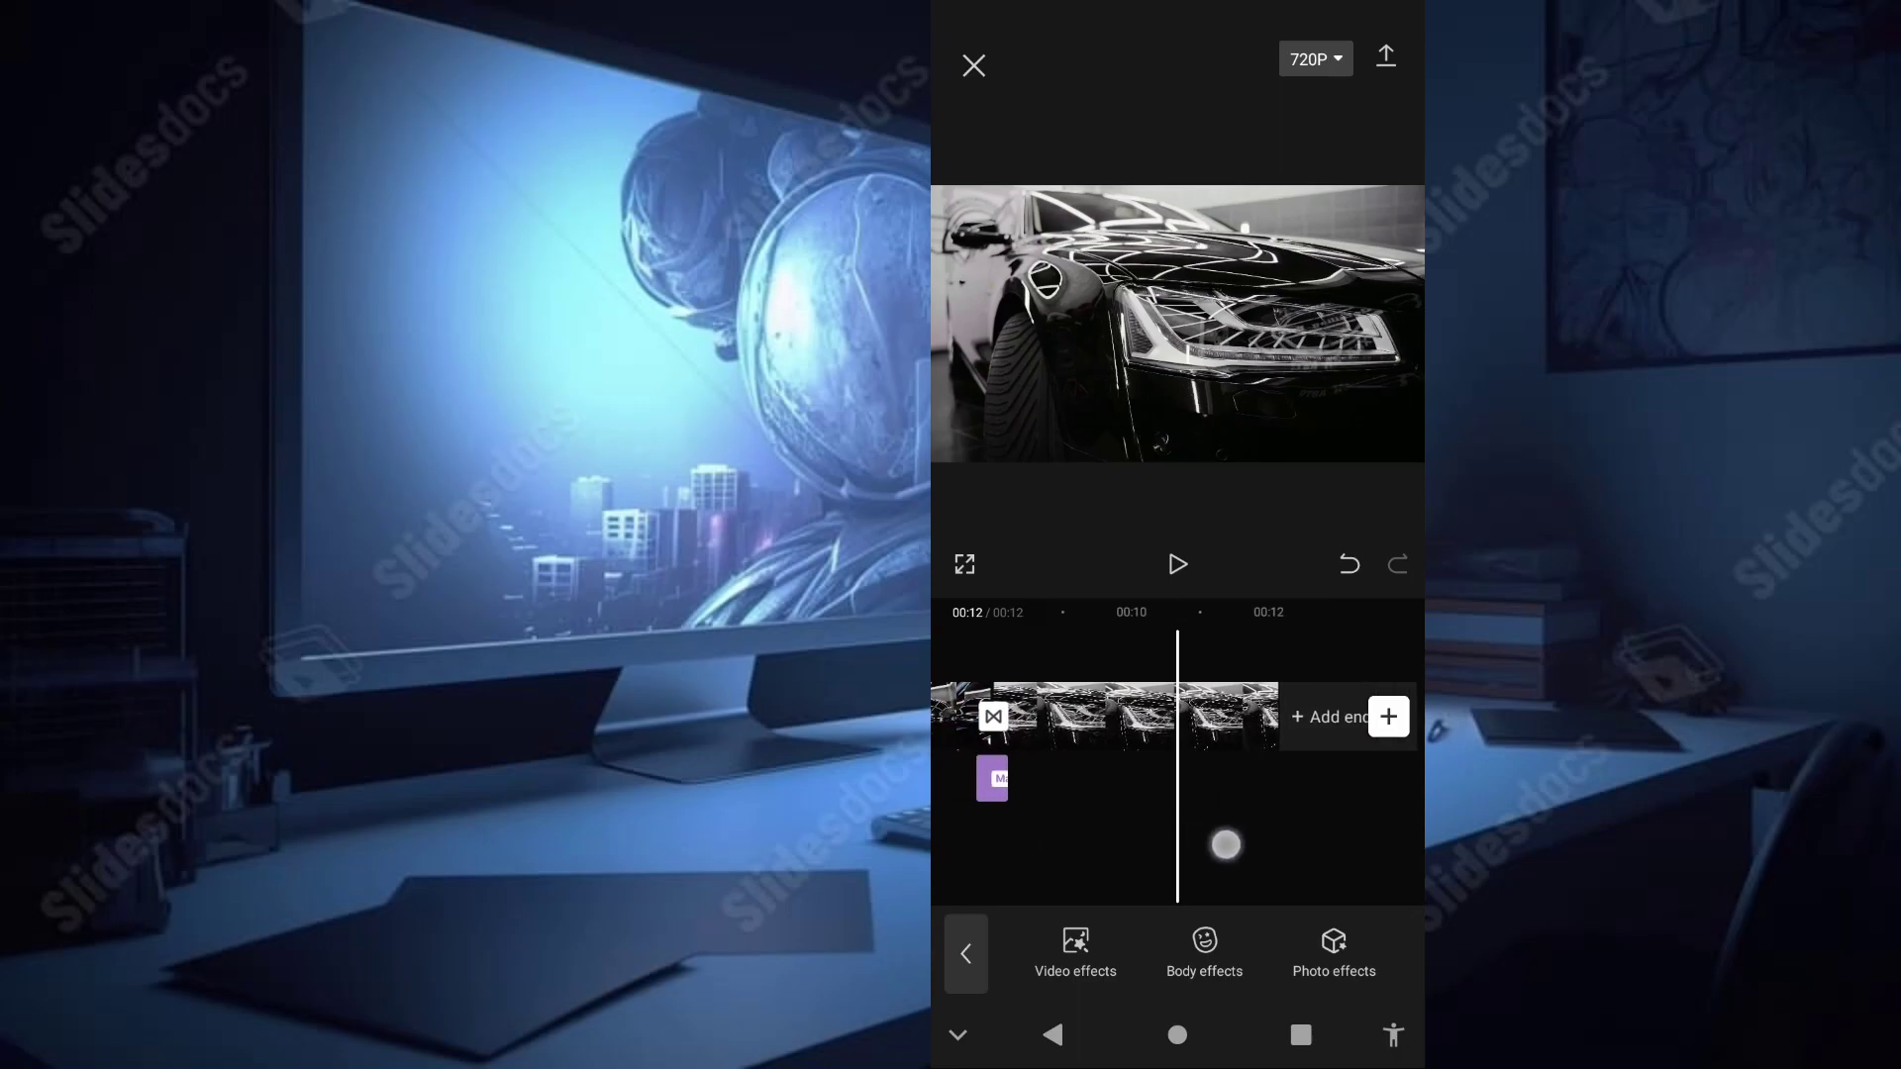
pyautogui.moveTo(1226, 845); pyautogui.dragTo(1353, 837)
pyautogui.moveTo(1148, 859)
pyautogui.mouseDown()
pyautogui.moveTo(1404, 825)
pyautogui.moveTo(1149, 822)
pyautogui.moveTo(1337, 809)
pyautogui.mouseUp()
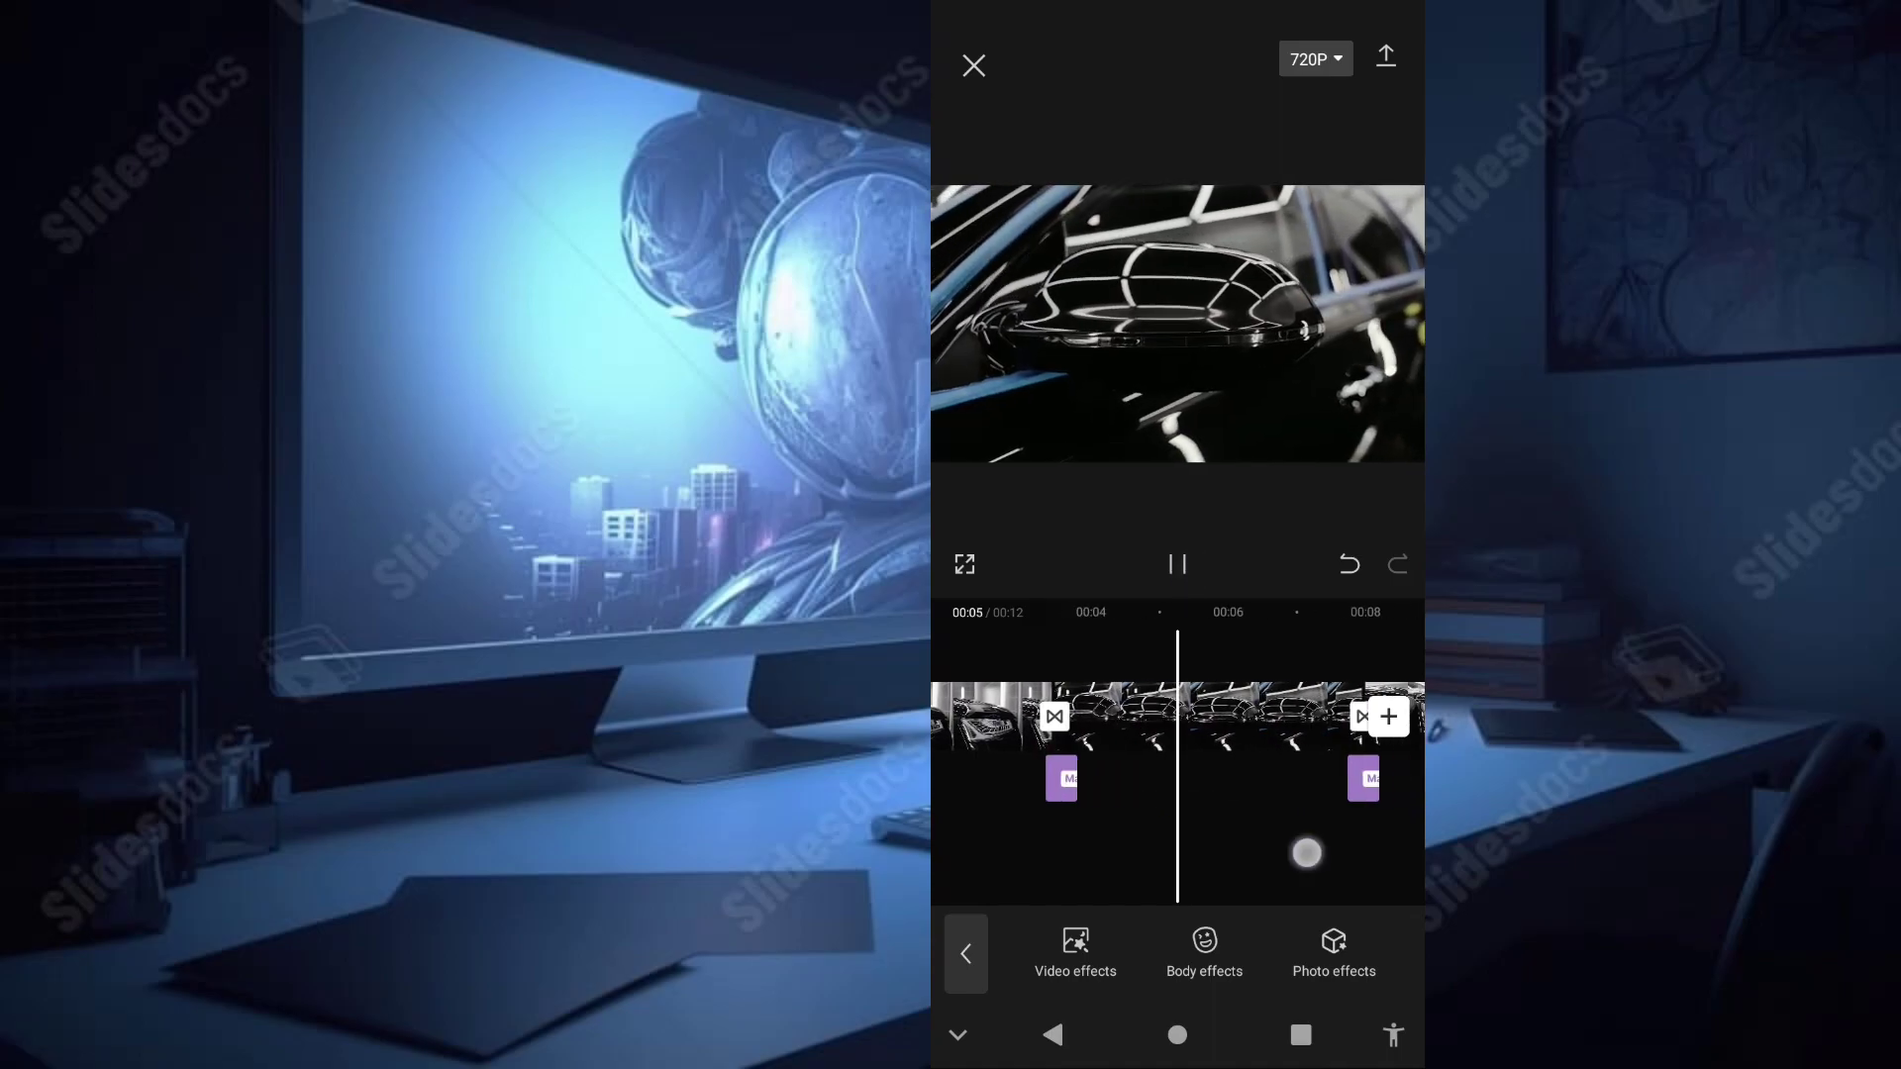
# Step: Play back the edited video to review both transition junctions
pyautogui.moveTo(1293, 852); pyautogui.dragTo(1238, 853)
pyautogui.click(1185, 563)
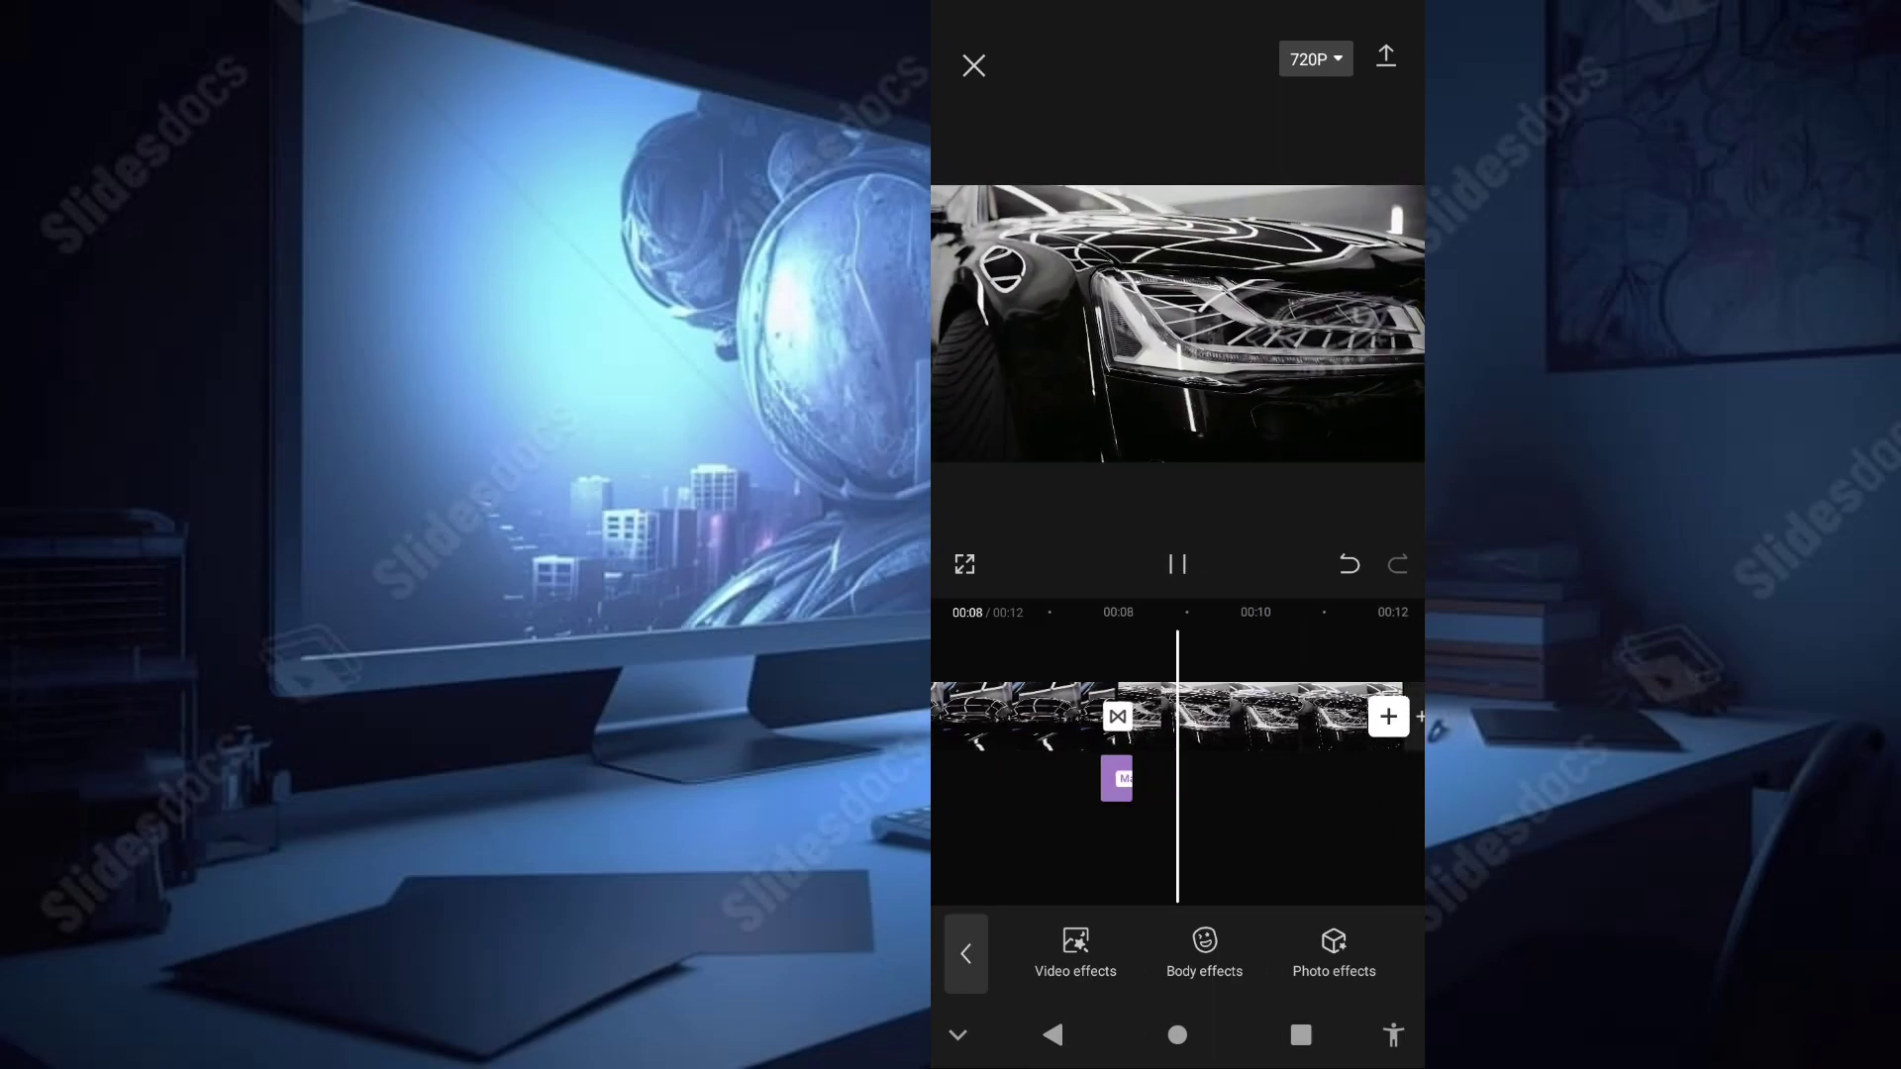
pyautogui.moveTo(1277, 798); pyautogui.dragTo(1327, 798)
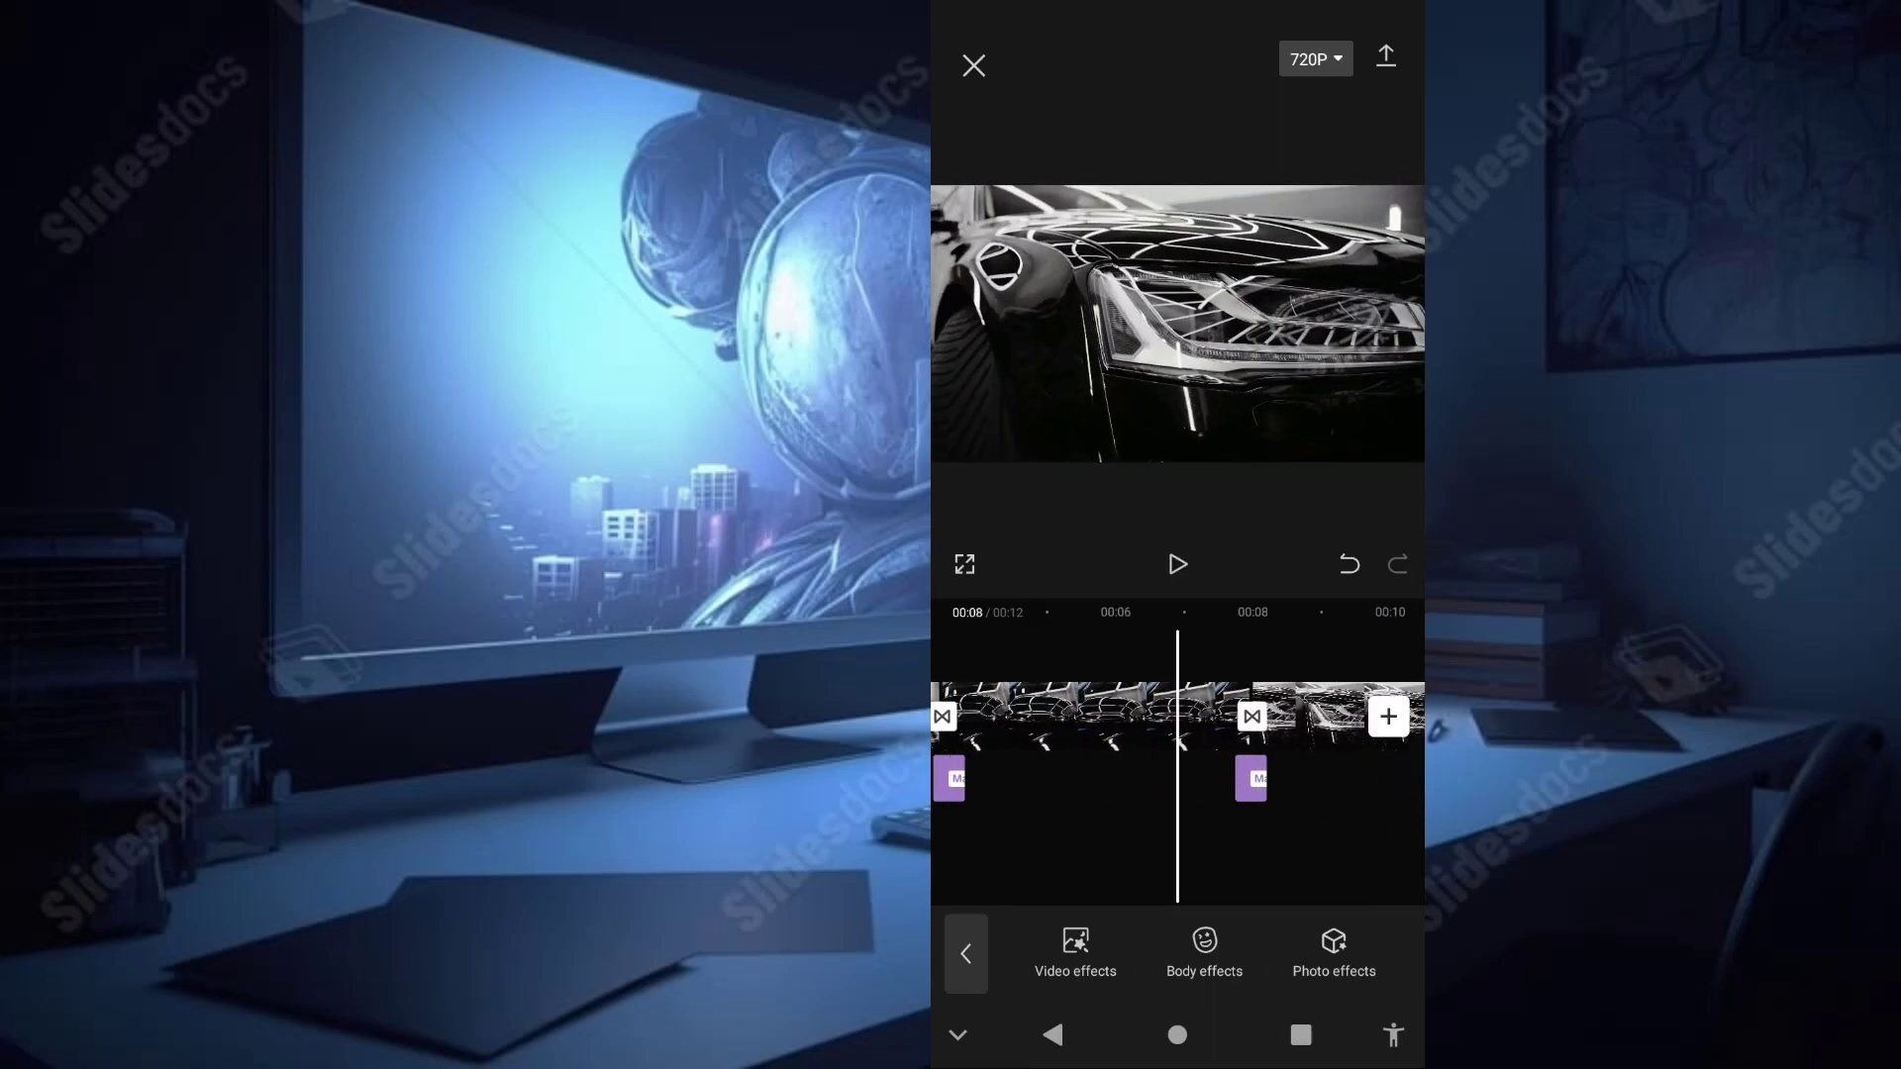
pyautogui.click(1188, 564)
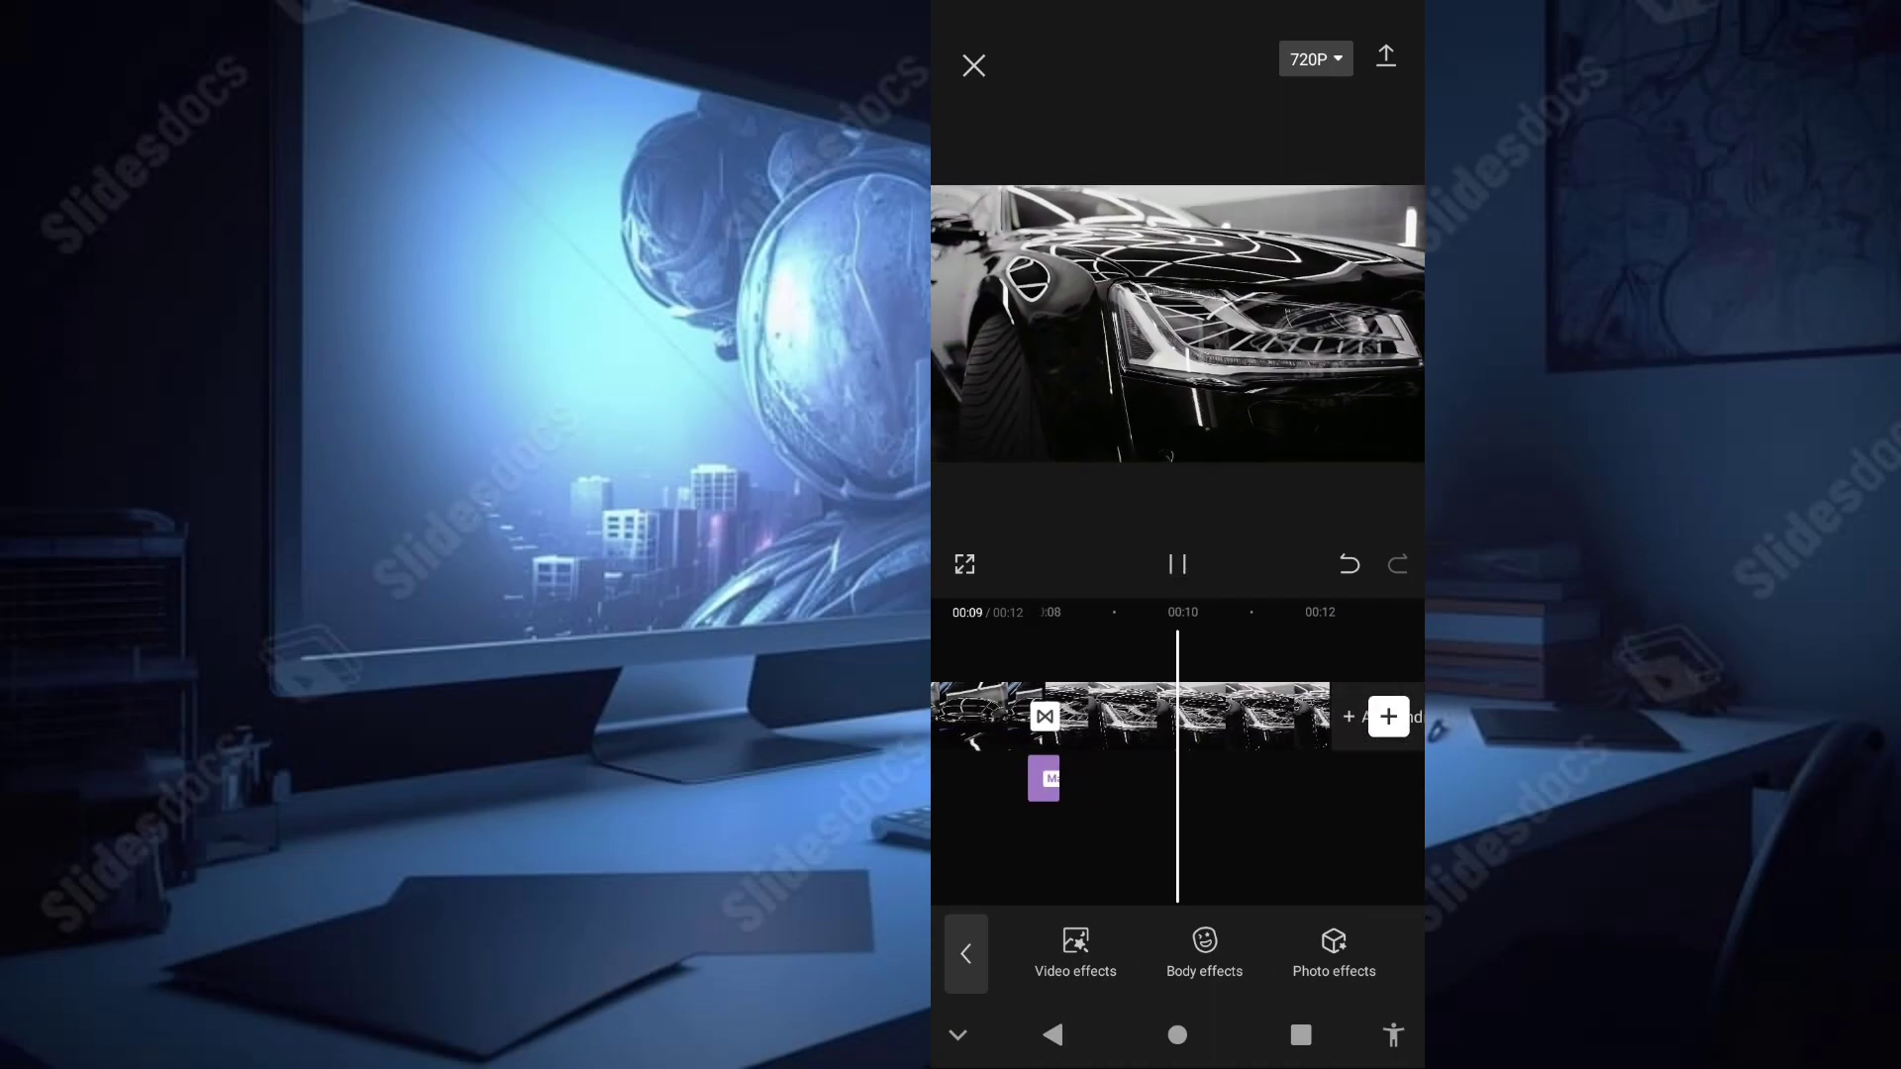
pyautogui.moveTo(1266, 827)
pyautogui.mouseDown()
pyautogui.moveTo(1346, 832)
pyautogui.moveTo(1363, 785)
pyautogui.moveTo(1353, 812)
pyautogui.moveTo(1407, 812)
pyautogui.mouseUp()
pyautogui.moveTo(1260, 807); pyautogui.dragTo(1346, 807)
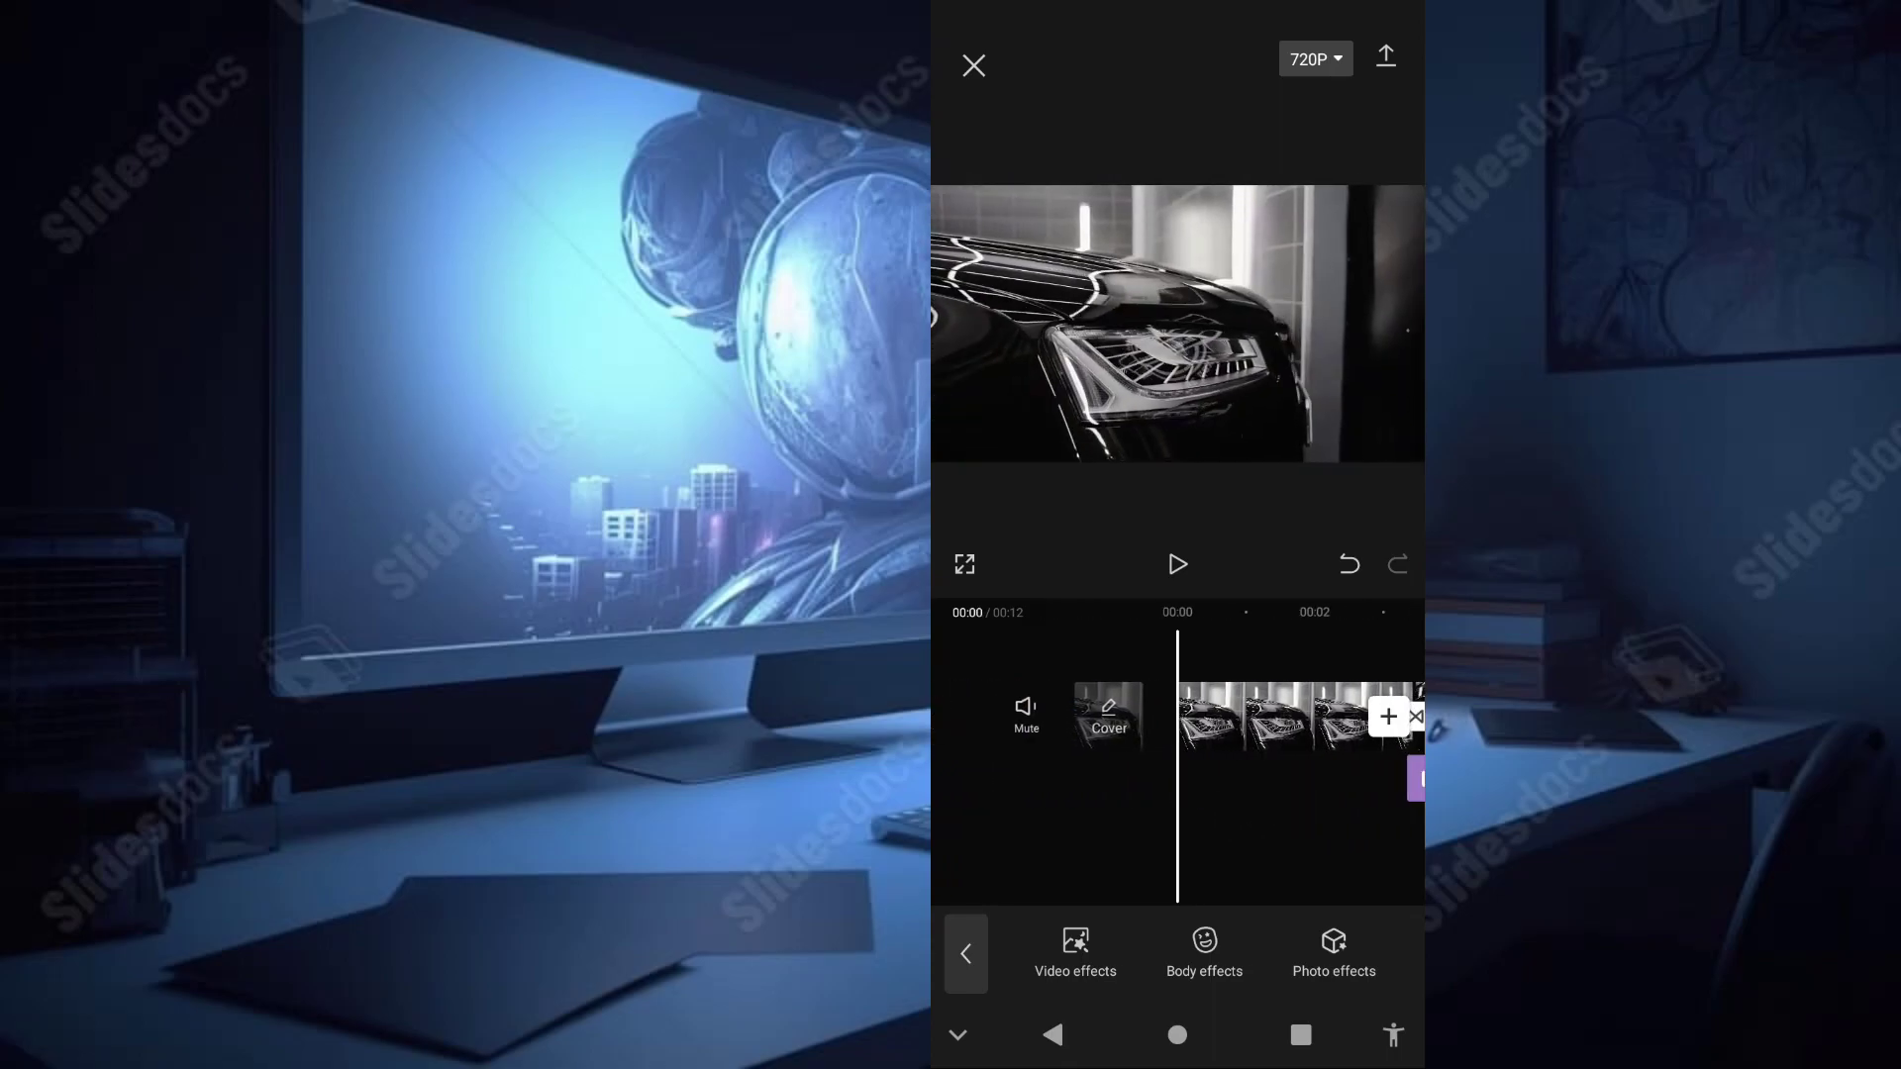
# Step: Export the video at 1080p resolution
pyautogui.click(1315, 59)
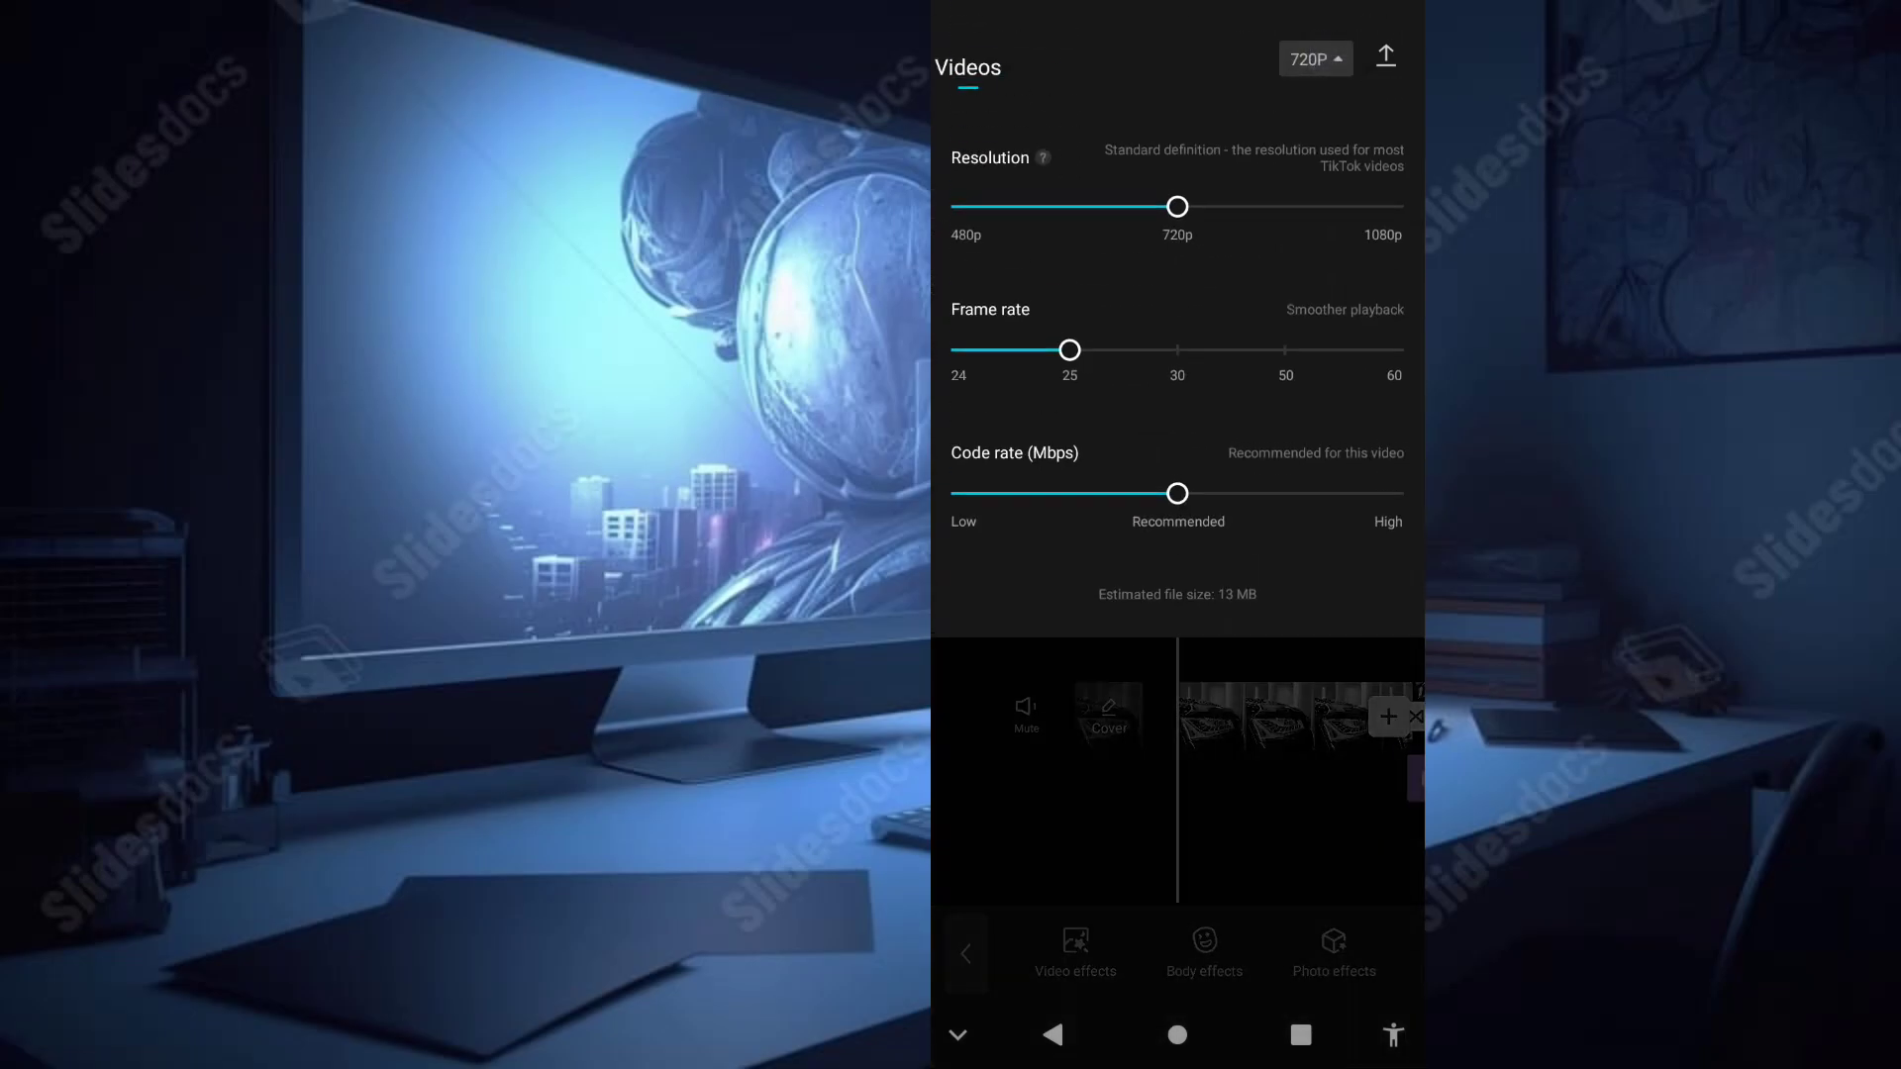
pyautogui.moveTo(1416, 211); pyautogui.dragTo(1415, 210)
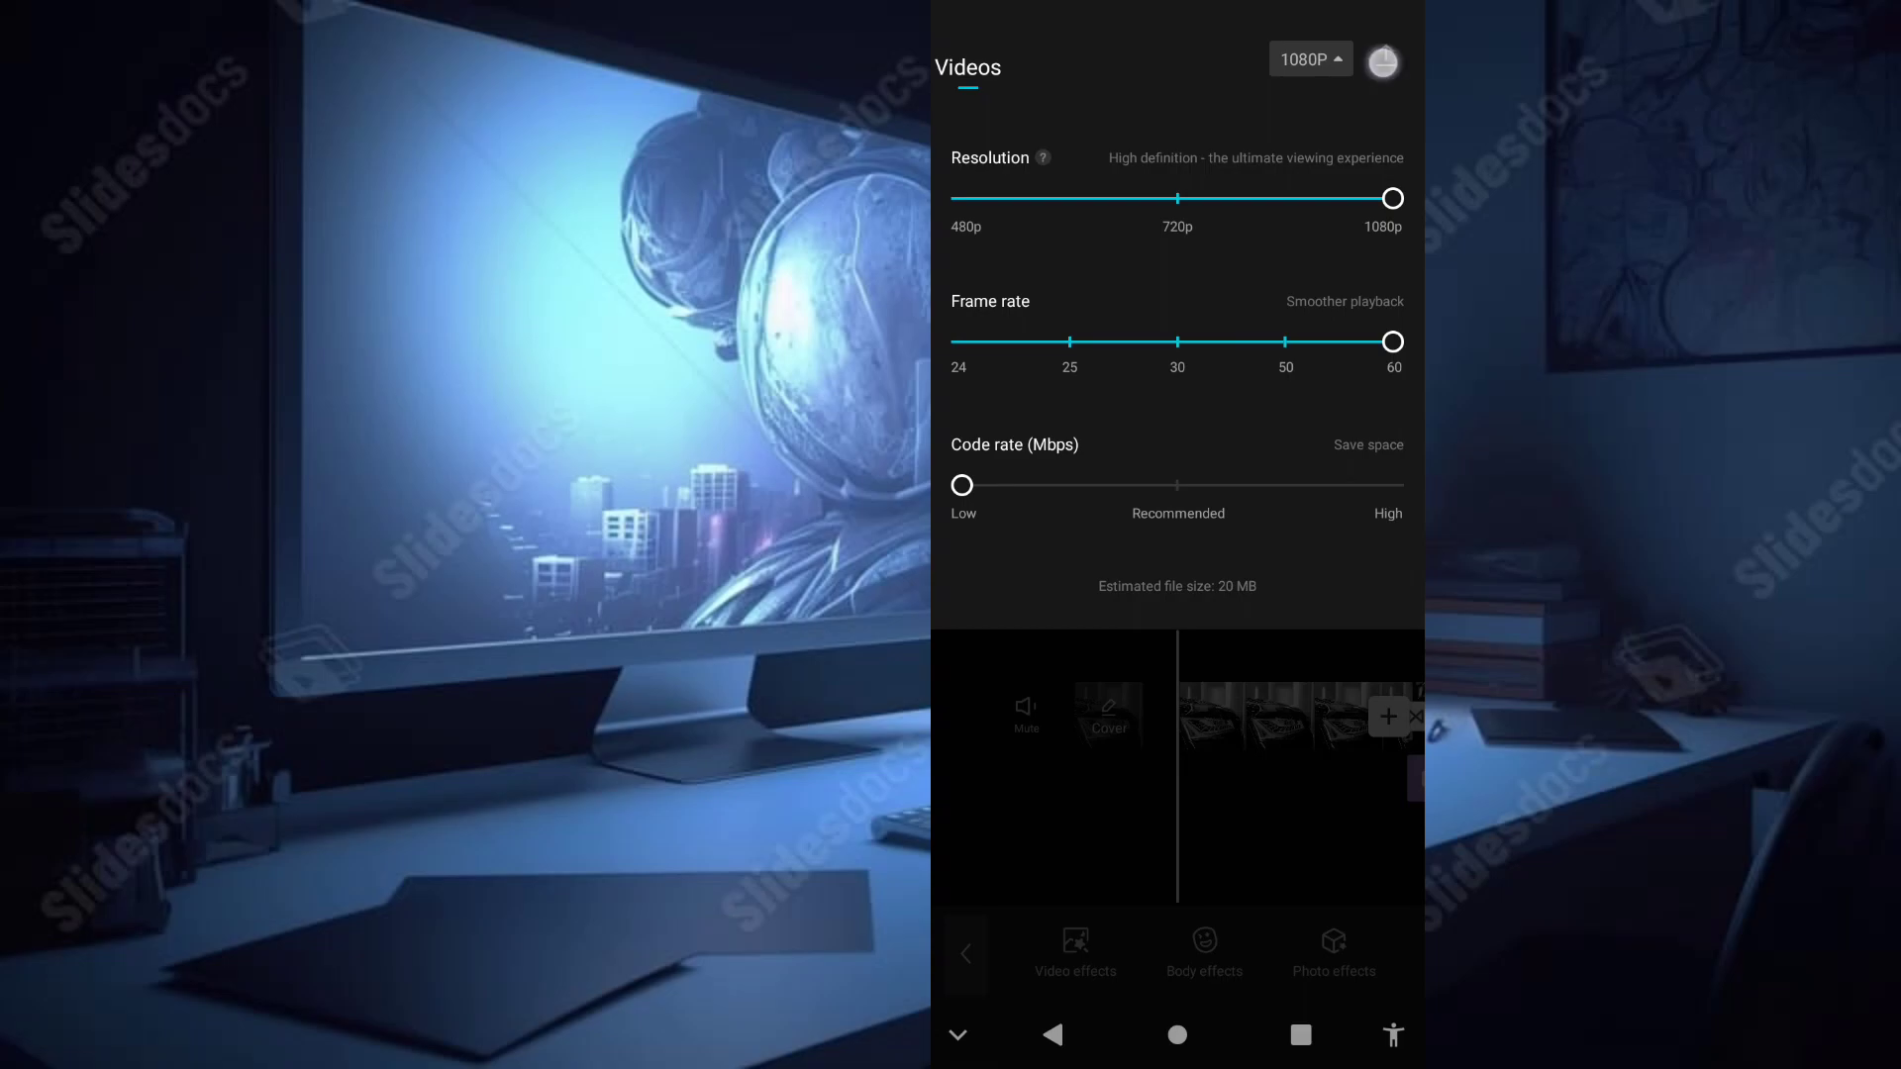
pyautogui.click(1386, 56)
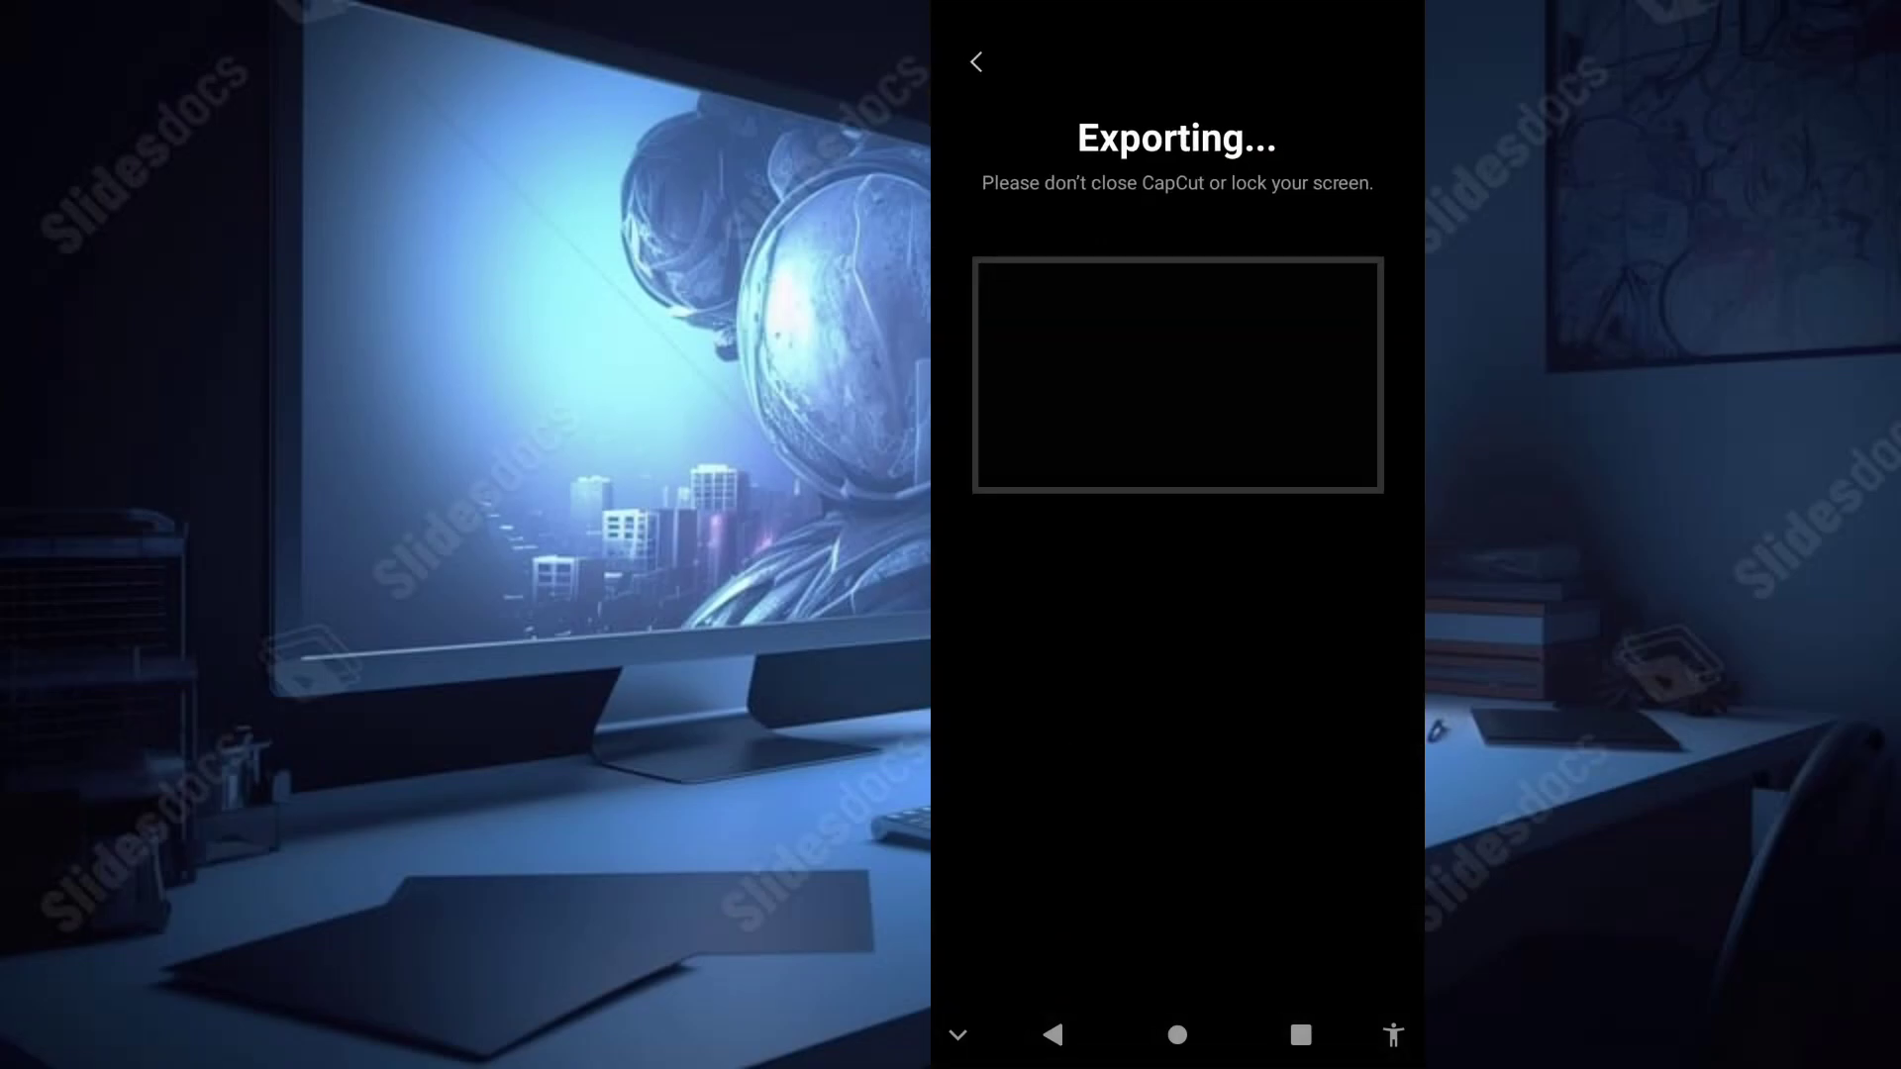